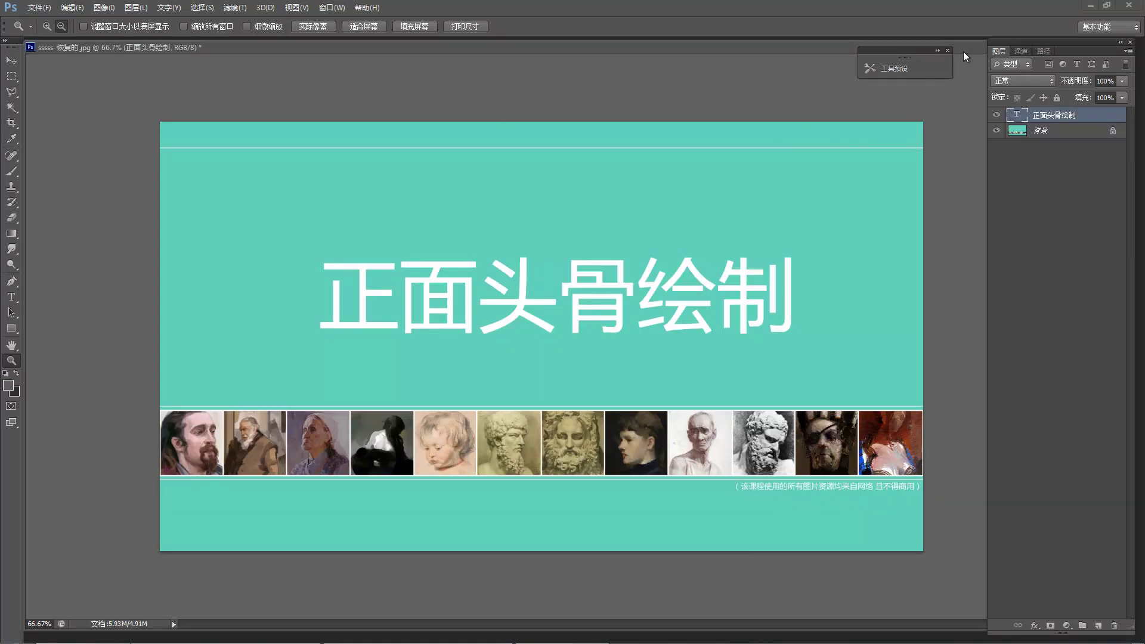
Float the title card image in its own window and bring the skull painting 未标题-1.psd to the front.
left_click_drag(965, 49, 934, 96)
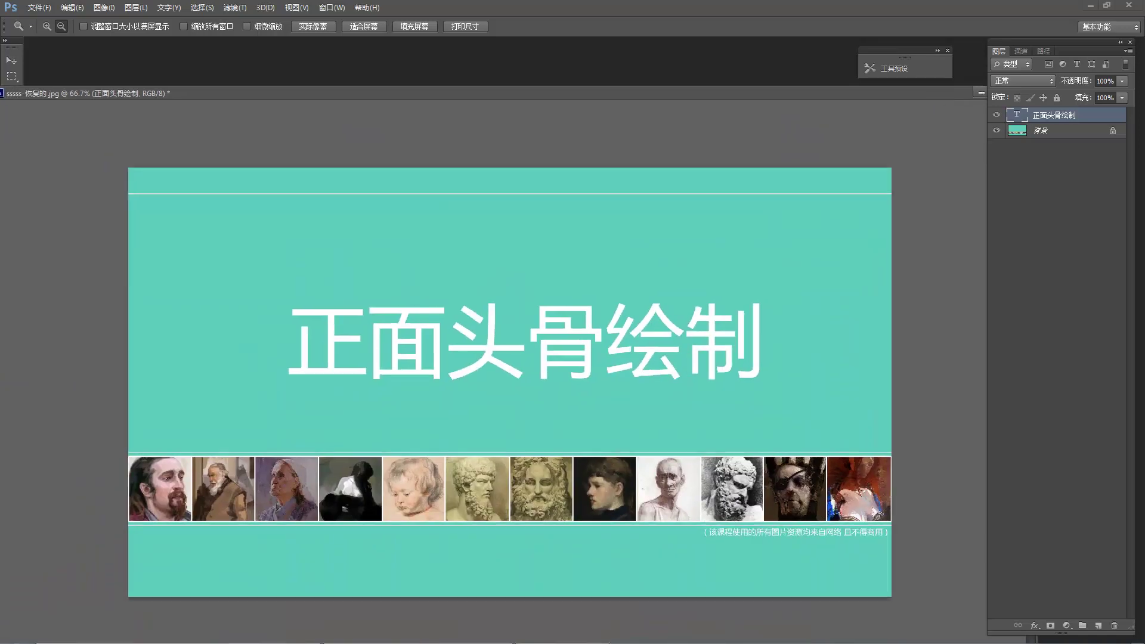
key("super")
left_click(143, 634)
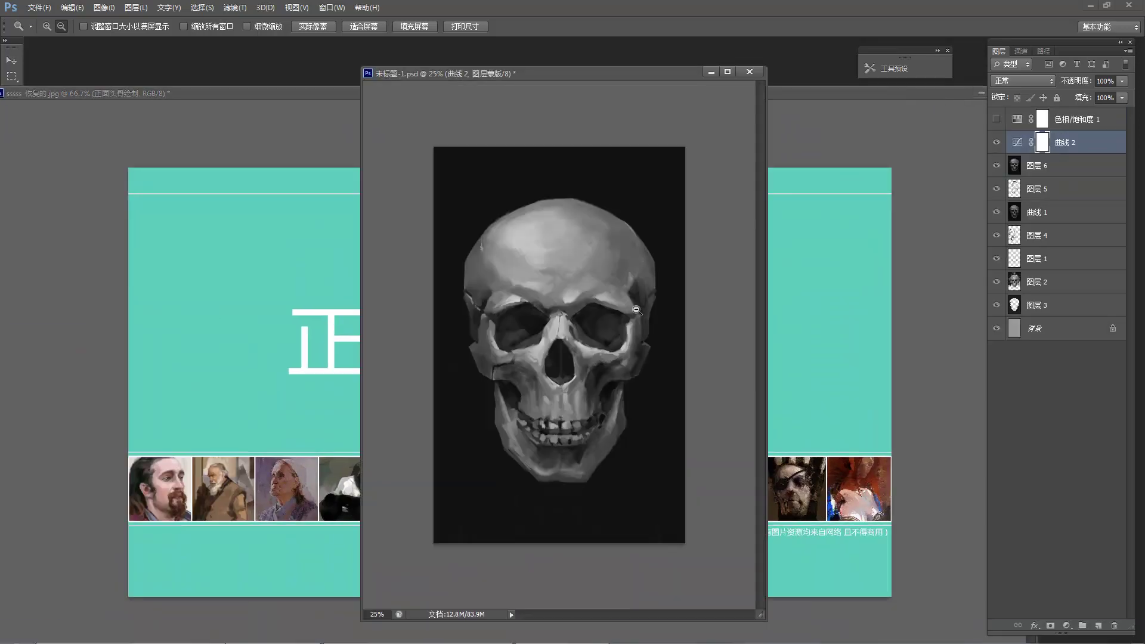
Toggle the visibility of the 曲线 2 adjustment layer to compare the skull with and without it.
left_click(996, 143)
left_click(996, 142)
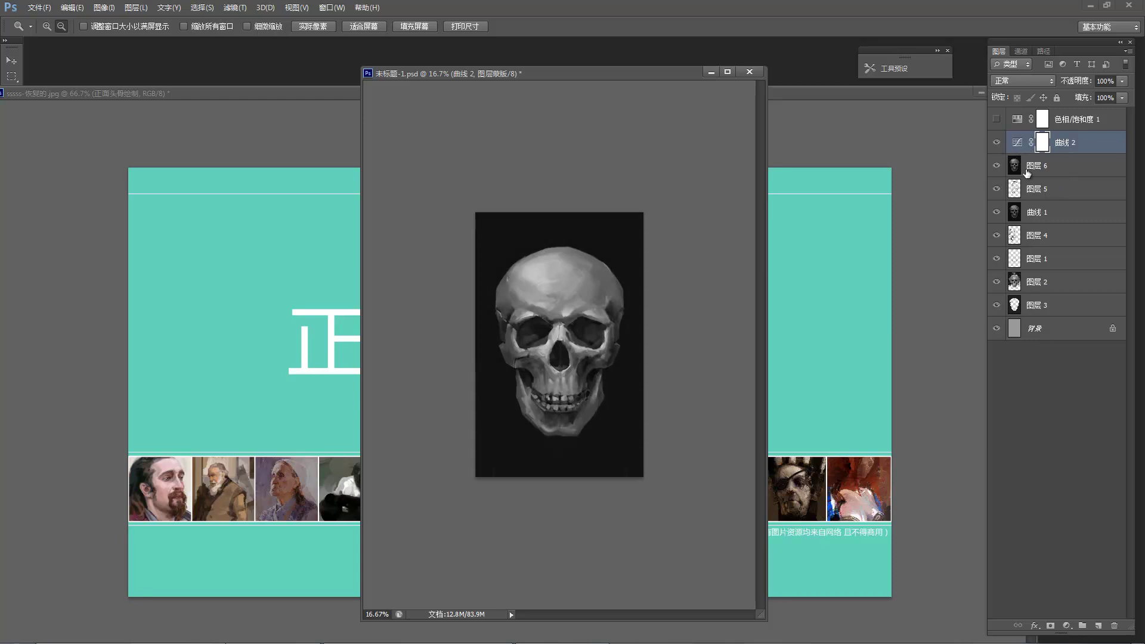
left_click(997, 143)
left_click(997, 143)
Move the title card image window aside and minimize it, leaving only the skull document open in view.
left_click_drag(933, 95, 739, 351)
left_click(786, 351)
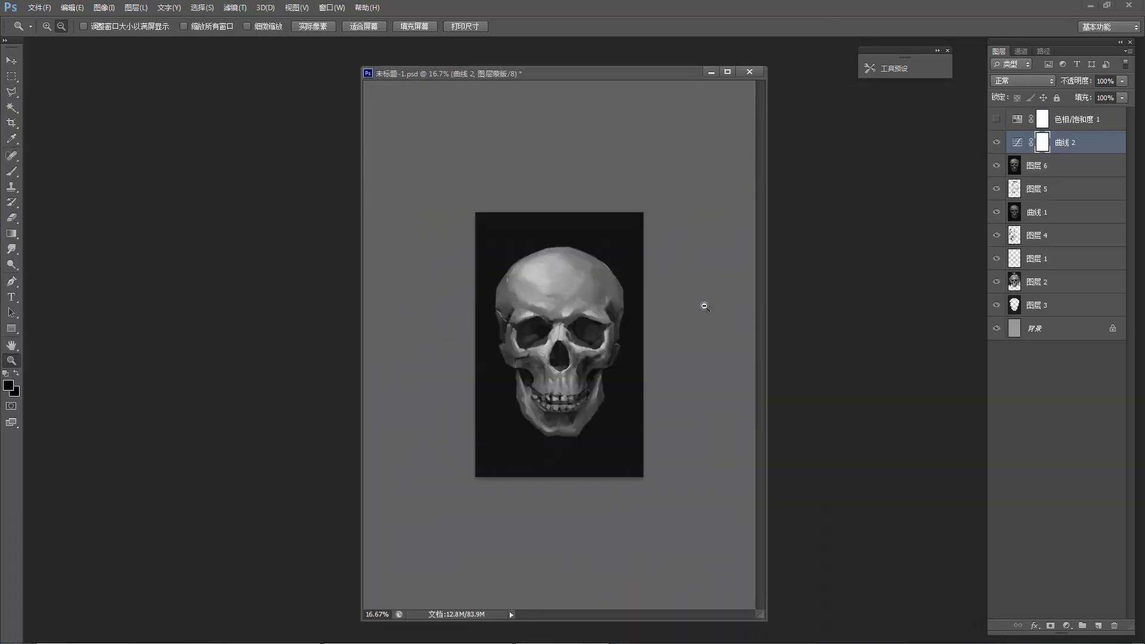
Enlarge the brush and add an empty layer above the 曲线 2 adjustment layer.
left_click(556, 351, "alt")
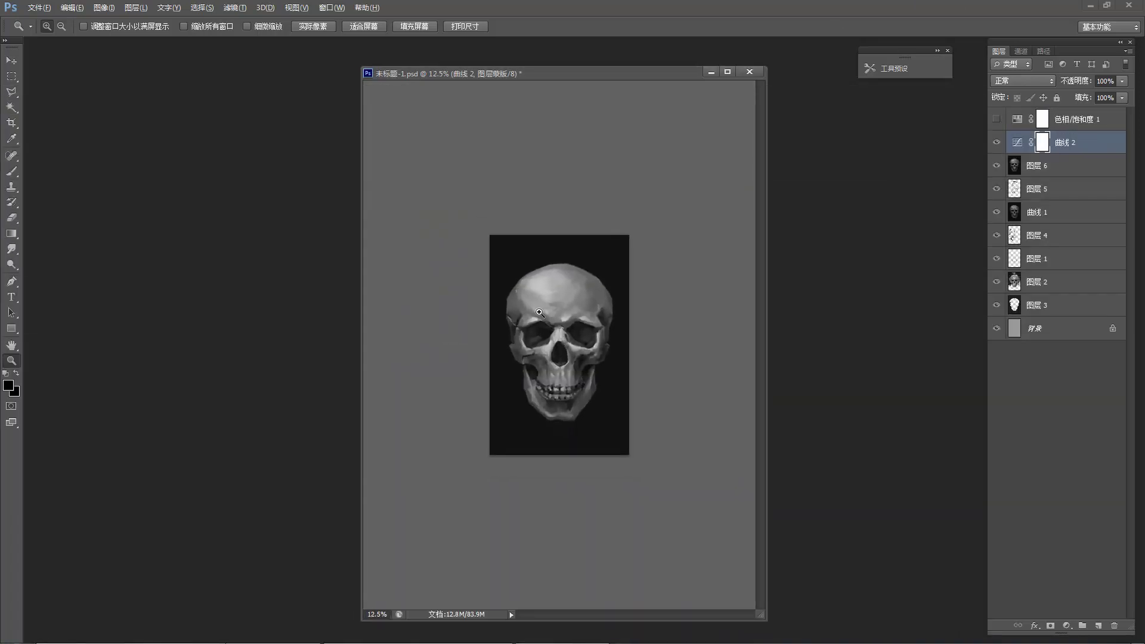
left_click(504, 259, "ctrl")
left_click(504, 259, "ctrl")
left_click(504, 259, "ctrl")
key("x")
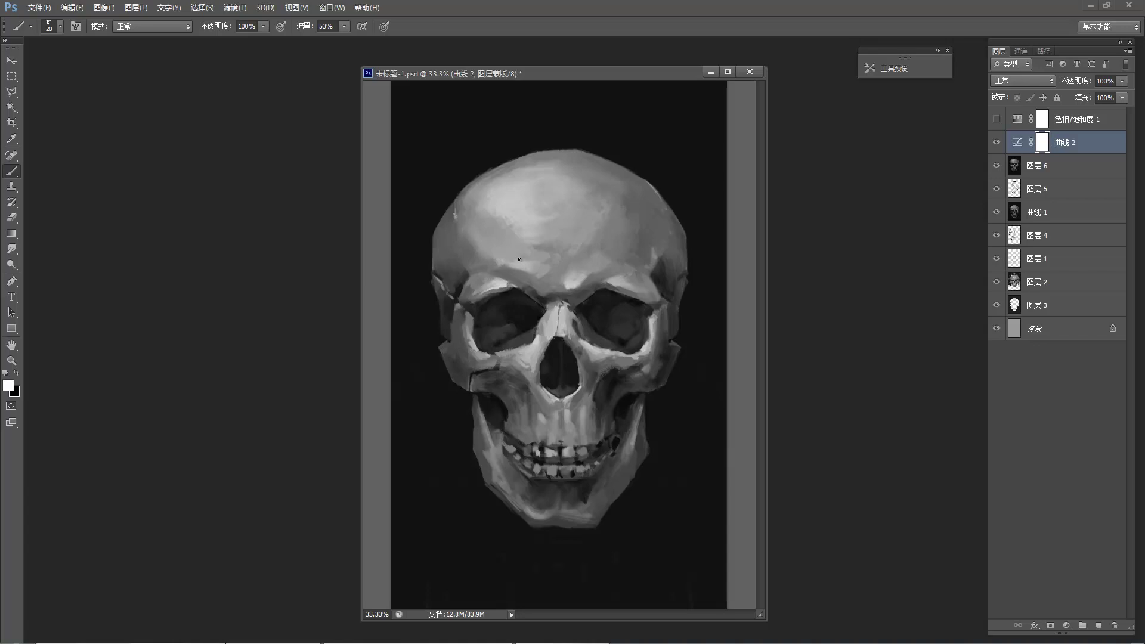
key("bracketright")
left_click(1098, 626)
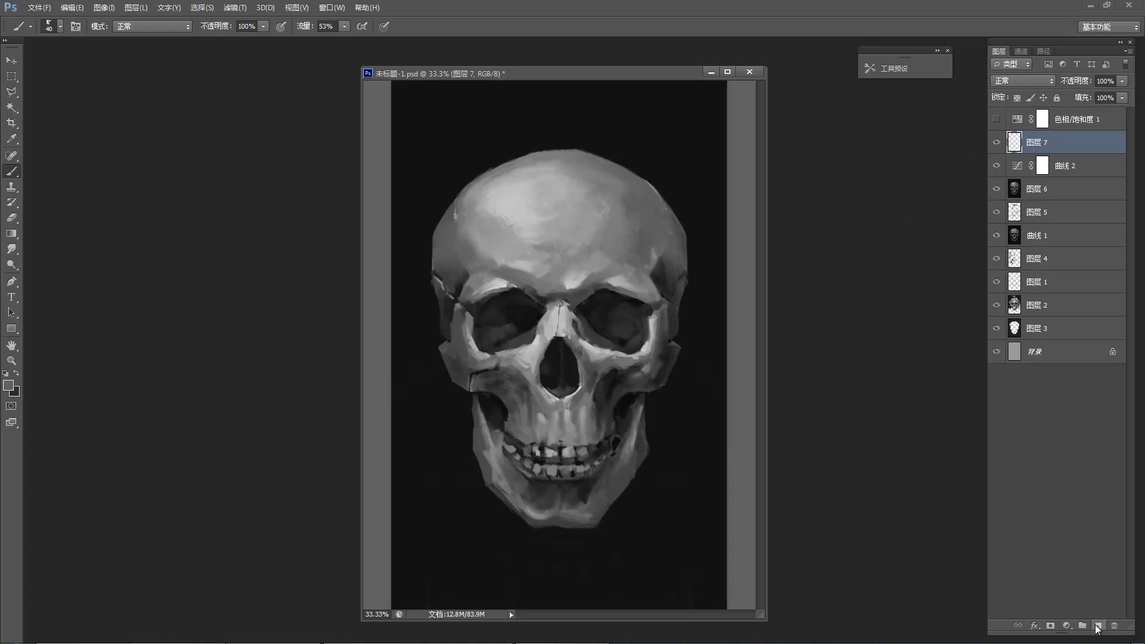
Paint greys sampled from the forehead over the area above the left brow, extending toward the left temple.
left_click(537, 262, "alt")
left_click_drag(525, 281, 502, 269)
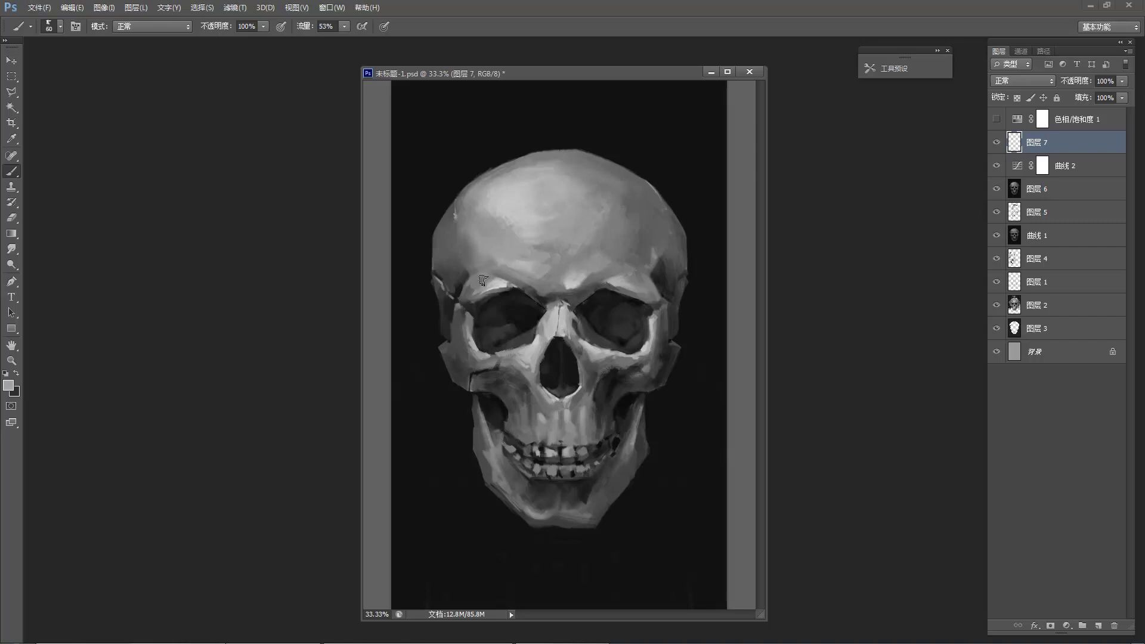
left_click_drag(473, 263, 468, 270)
left_click(474, 243, "alt")
Examine the whole skull at reduced size to judge its overall light and shadow.
key("z")
left_click(522, 160, "alt")
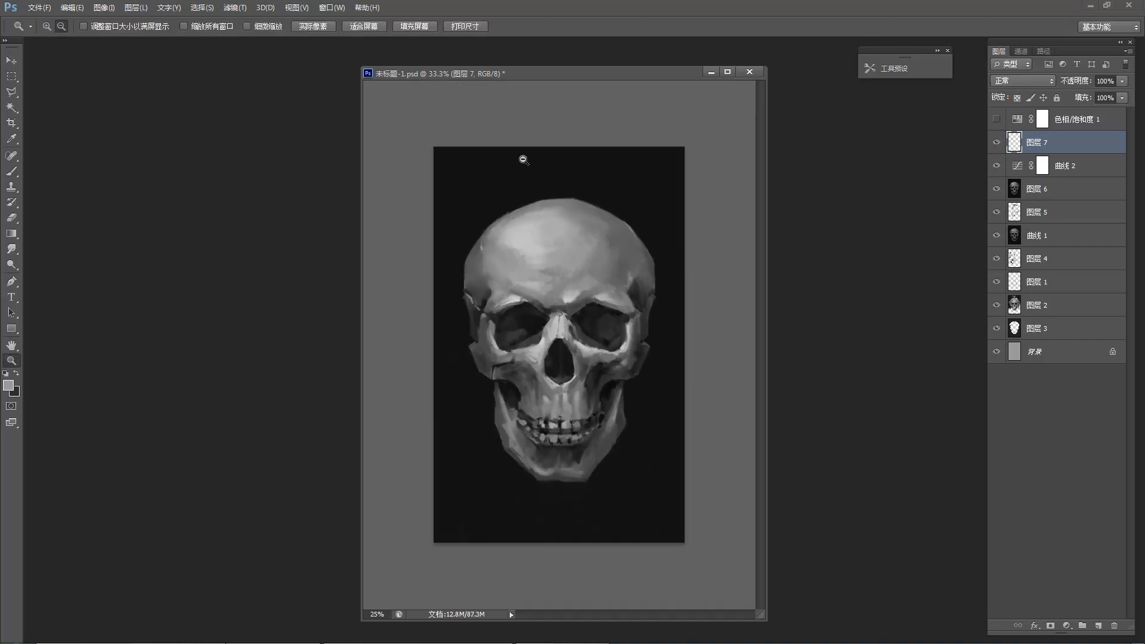
left_click(522, 161, "alt")
left_click(522, 161, "alt")
left_click(523, 161, "alt")
key("ctrl+space")
left_click(601, 342, "ctrl")
left_click(554, 313, "ctrl")
left_click(507, 286, "ctrl")
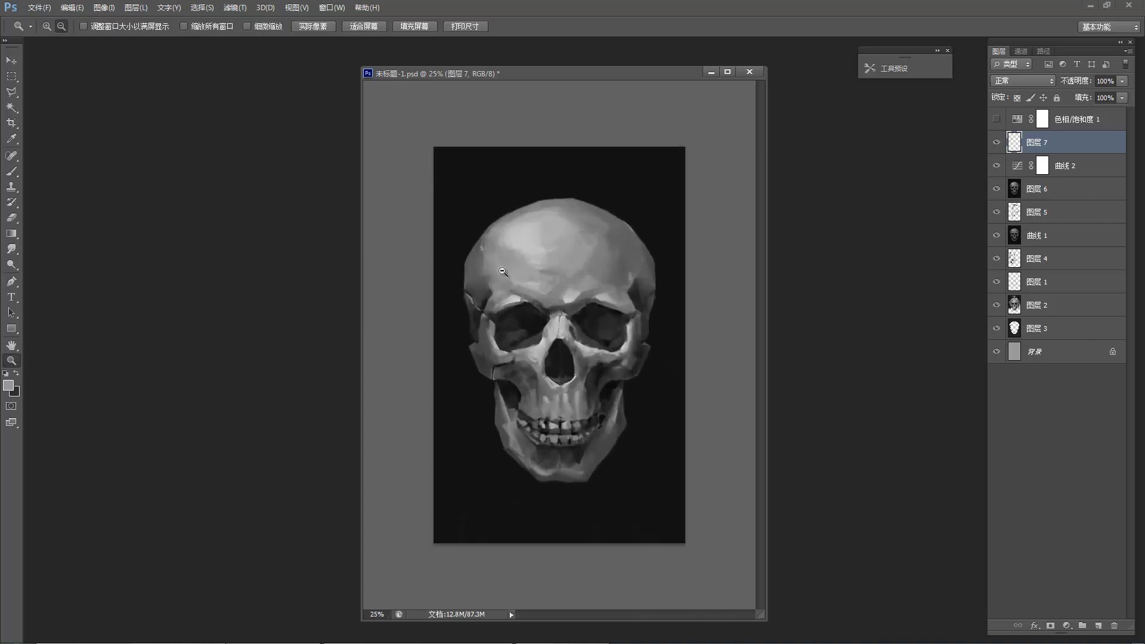
Brush a grey sampled beneath the left eye socket onto the left cheekbone.
key("ctrl+plus")
key("b")
left_click(492, 358, "alt")
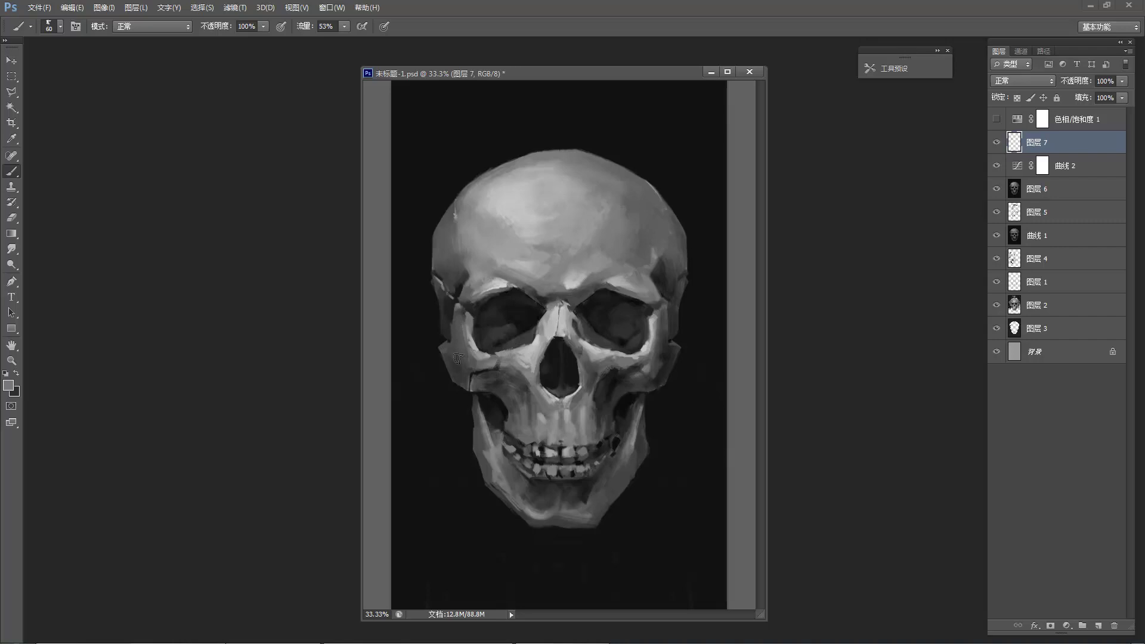
left_click(587, 238, "alt")
left_click(577, 234, "alt")
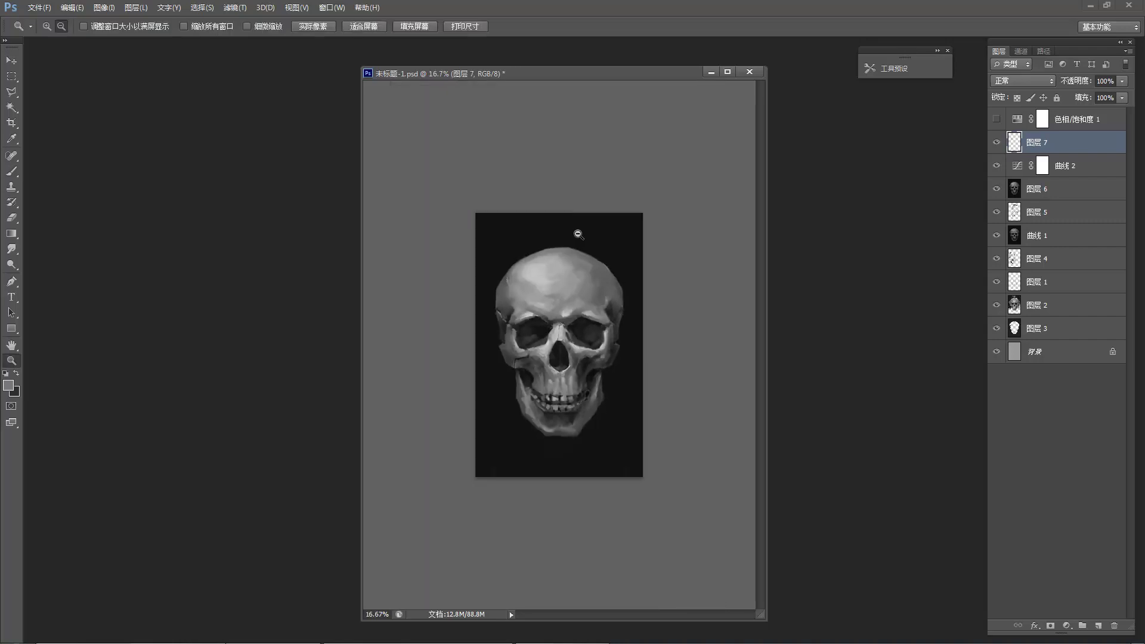
left_click(577, 235, "alt")
Blend the right side and crown of the forehead with sampled greys.
scroll(621, 324, "up", 3)
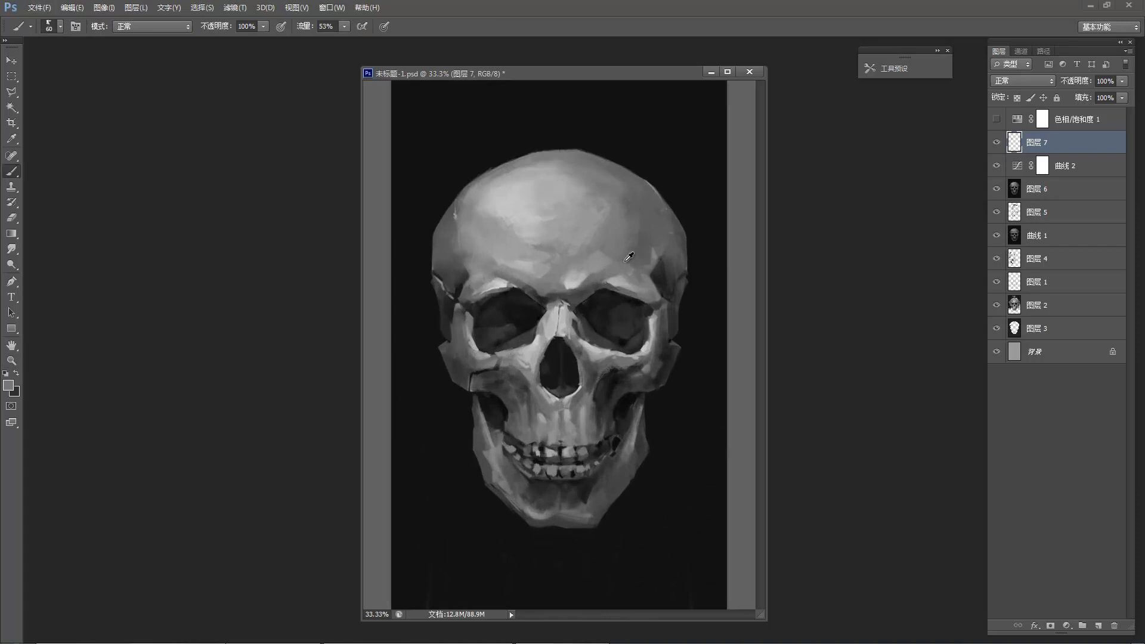
left_click(604, 258, "alt")
left_click(640, 240, "alt")
left_click_drag(549, 162, 584, 168)
left_click(599, 187, "alt")
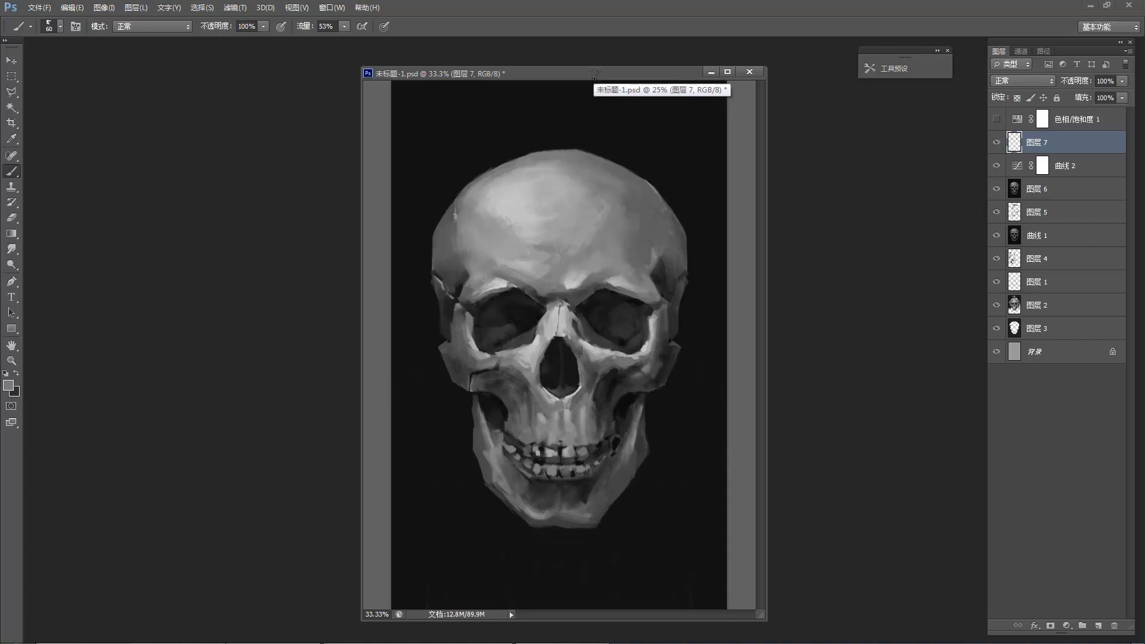
Reduce the brush size to 45 and soften the bone of the upper jaw above the teeth with a sampled grey.
left_click(526, 401, "ctrl")
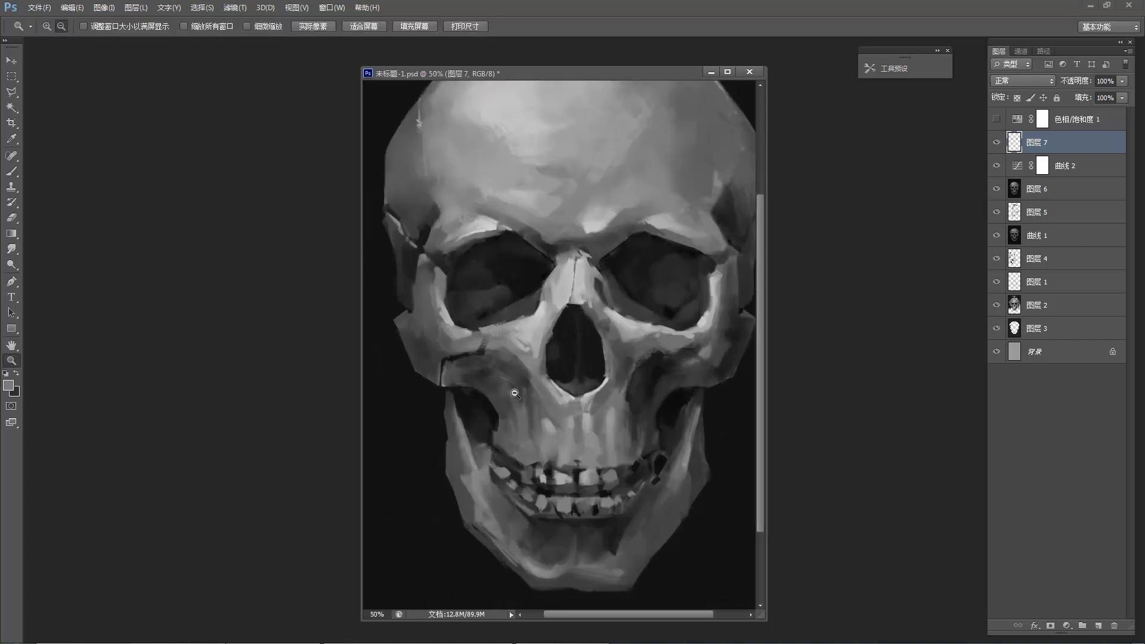
left_click(548, 427, "alt")
key("bracketleft")
key("bracketleft")
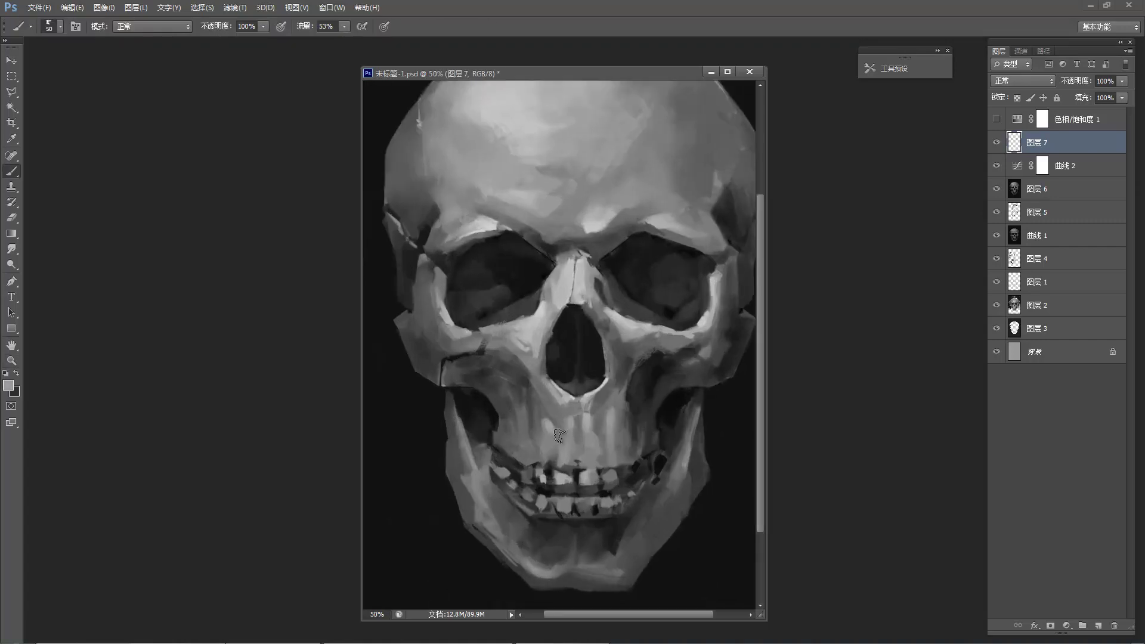
mouse_move(553, 430)
left_mouse_down()
mouse_move(551, 454)
mouse_move(532, 432)
mouse_move(520, 431)
mouse_move(539, 447)
mouse_move(523, 444)
mouse_move(522, 430)
left_mouse_up()
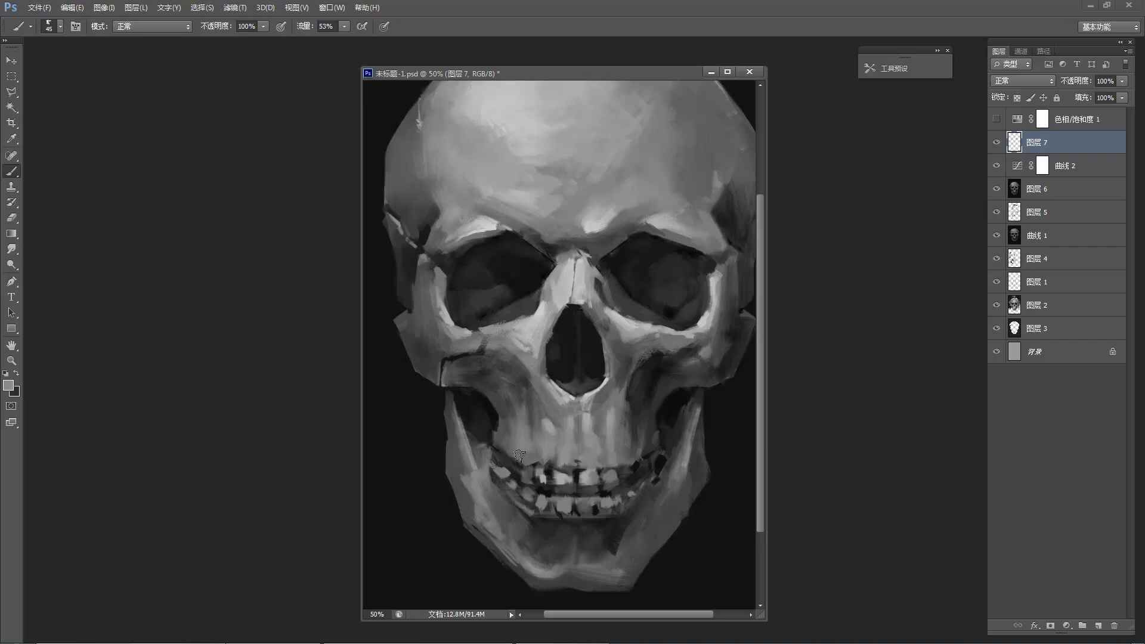
key("z")
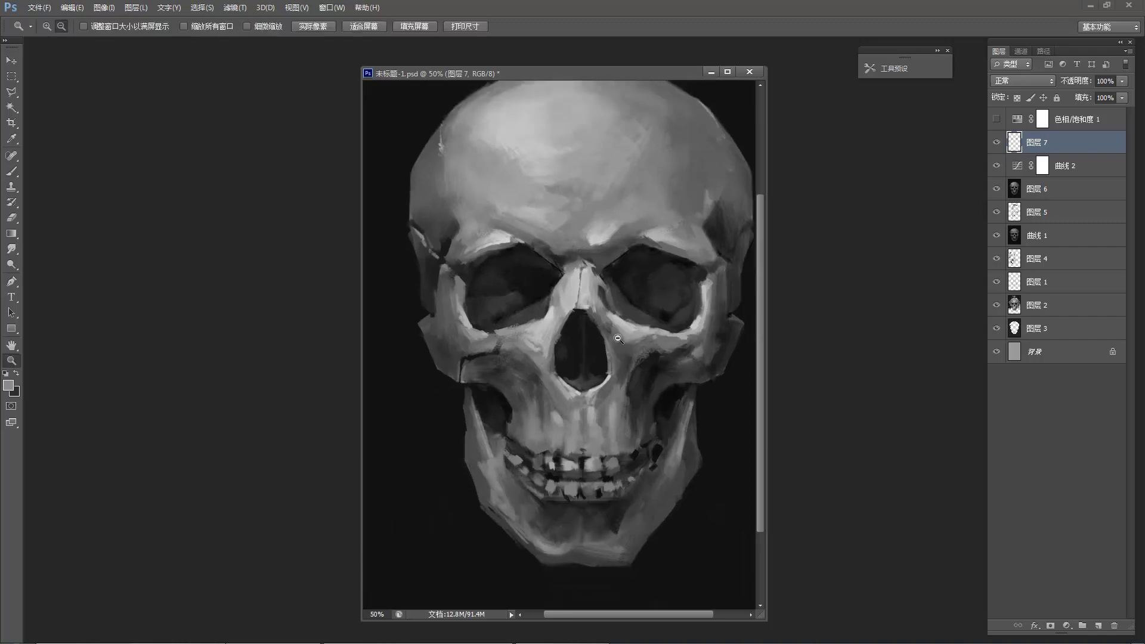
left_click(617, 338, "alt")
Shade the hollow beneath the right cheekbone with the brush.
key("b")
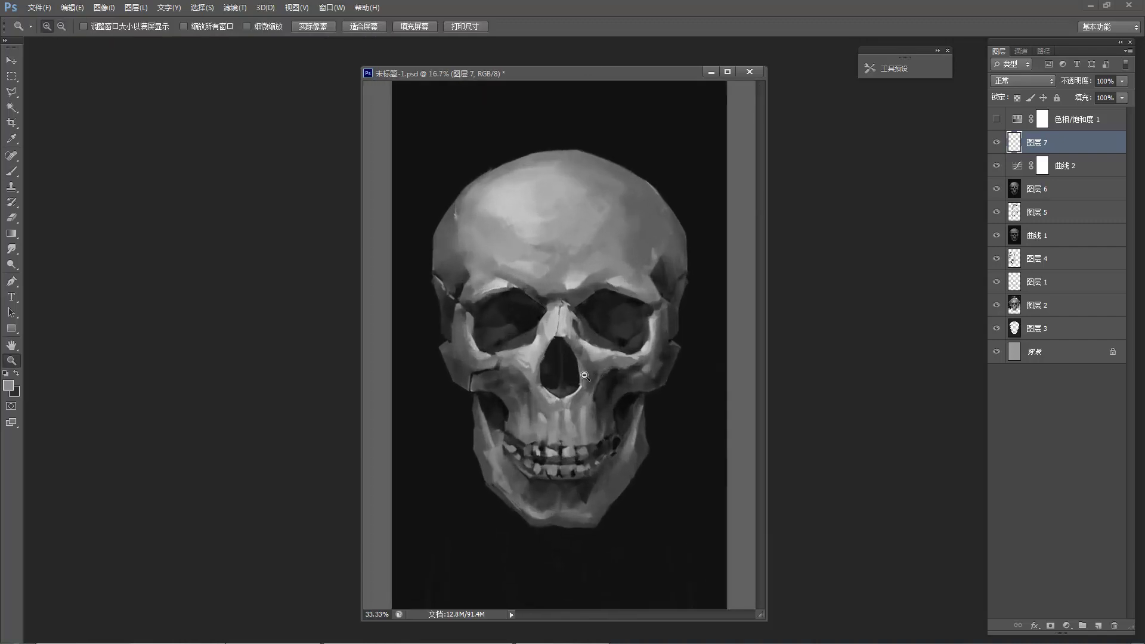
key("z")
left_click(571, 409)
key("b")
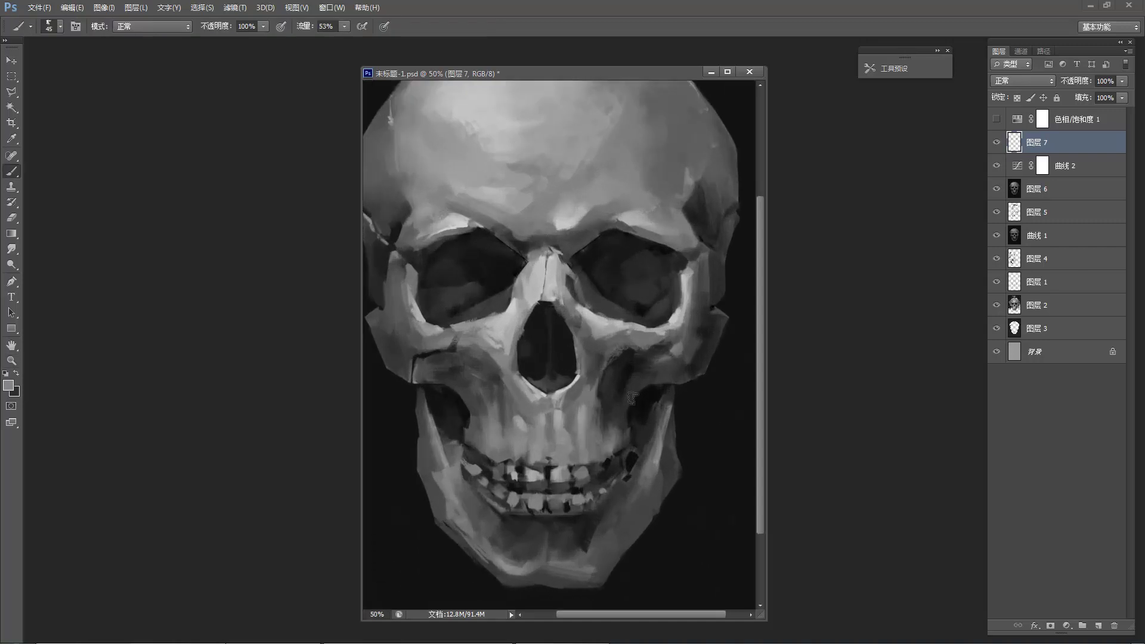
key("z")
left_click(622, 306, "alt")
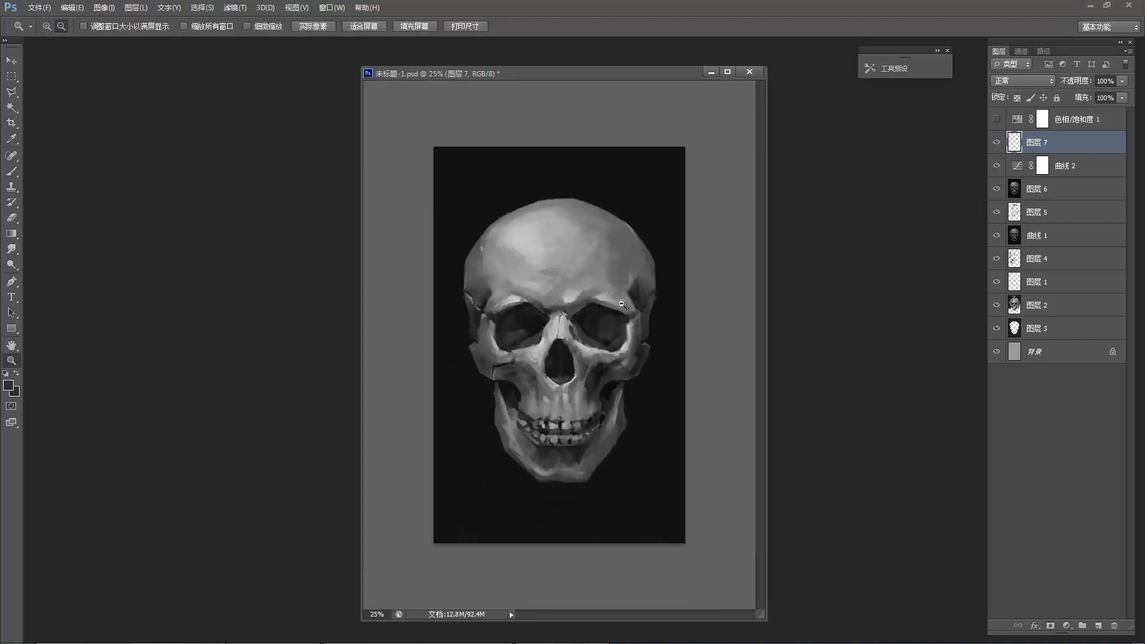
Model the bone between the nasal opening and the right eye socket with sampled greys.
left_click(622, 306)
key("b")
left_click(587, 355, "alt")
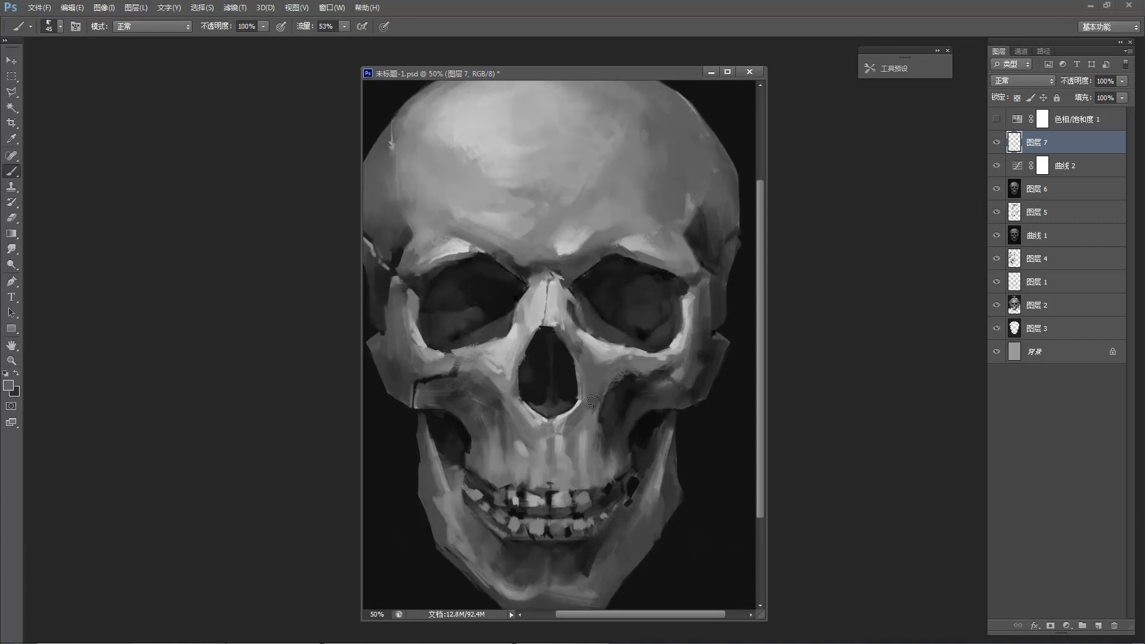
left_click(610, 352, "alt")
left_click_drag(611, 352, 596, 356)
key("z")
left_click(601, 332, "alt")
left_click(601, 333, "alt")
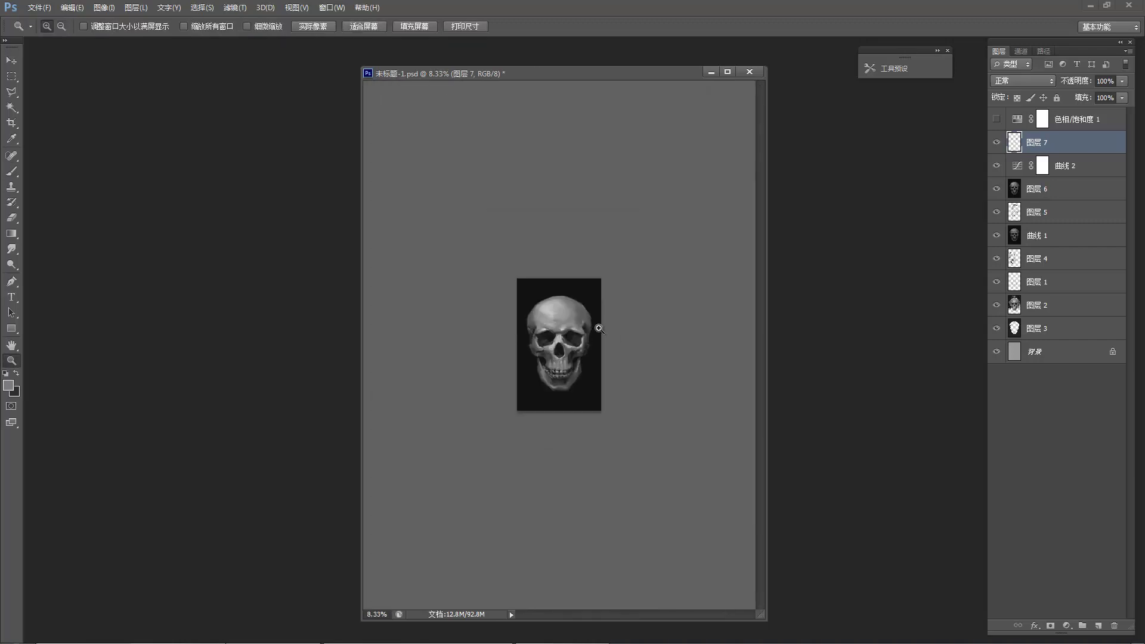
Using a smaller brush, blend the right temple beside the brow and paint over the light mark on the left temple.
left_click(583, 299)
left_click(583, 299)
left_click(584, 299)
key("b")
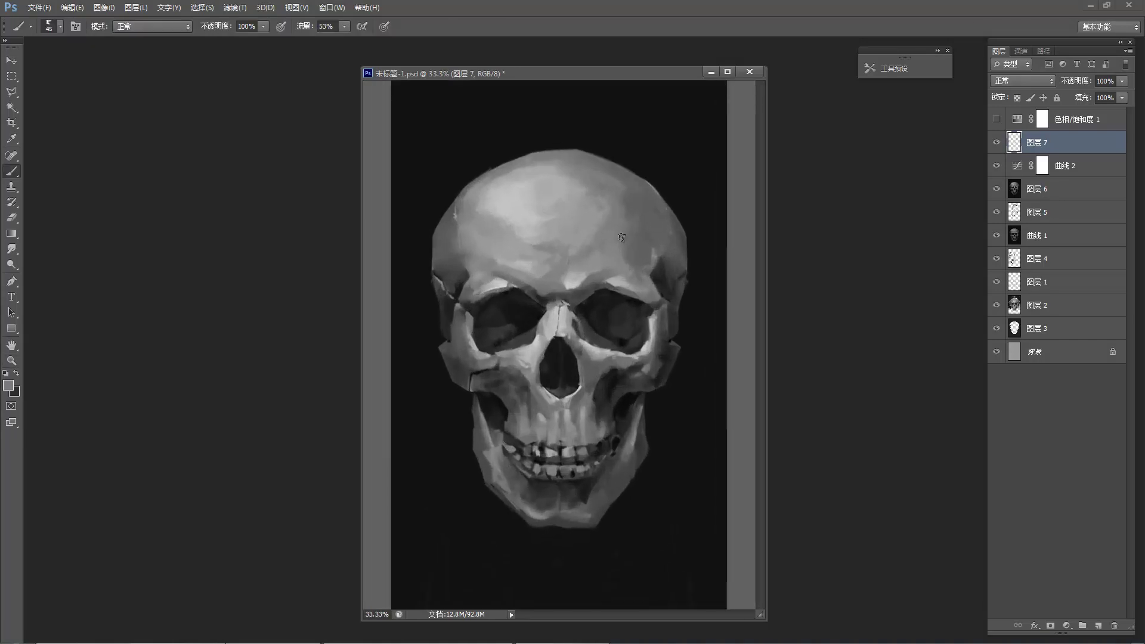
key("bracketleft")
left_click(543, 415, "alt")
key("ctrl+z")
left_click(656, 258, "alt")
left_click(653, 240, "alt")
left_click(654, 258, "alt")
left_click(458, 209, "alt")
Even out the dark background around the jaw with a larger brush and sampled blacks, and tidy the right mouth corner.
left_click(430, 535, "alt")
key("bracketright")
key("bracketright")
key("bracketright")
left_click(556, 534, "alt")
left_click(655, 546, "alt")
mouse_move(647, 517)
left_mouse_down()
mouse_move(614, 588)
mouse_move(636, 548)
mouse_move(636, 639)
left_mouse_up()
left_click(614, 446, "alt")
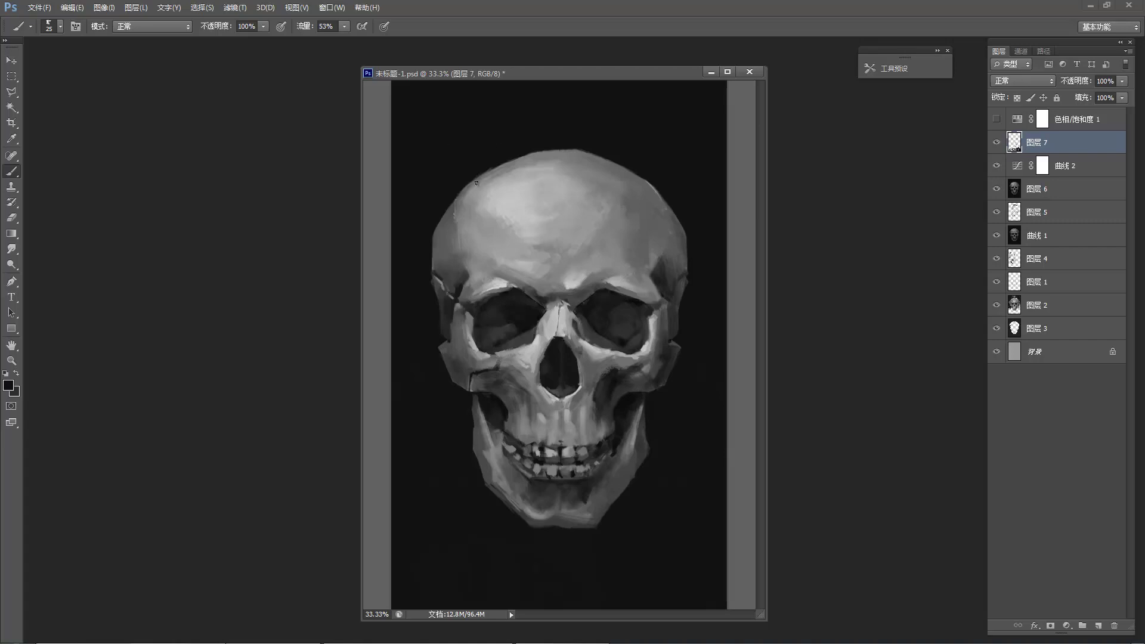
Refine the lower forehead just above the inner left brow with sampled greys.
left_click(517, 273, "alt")
left_click(509, 271, "alt")
left_click(592, 221, "alt")
left_click(570, 221, "alt")
left_click(570, 221, "alt")
left_click(570, 220, "alt")
left_click(570, 220, "alt")
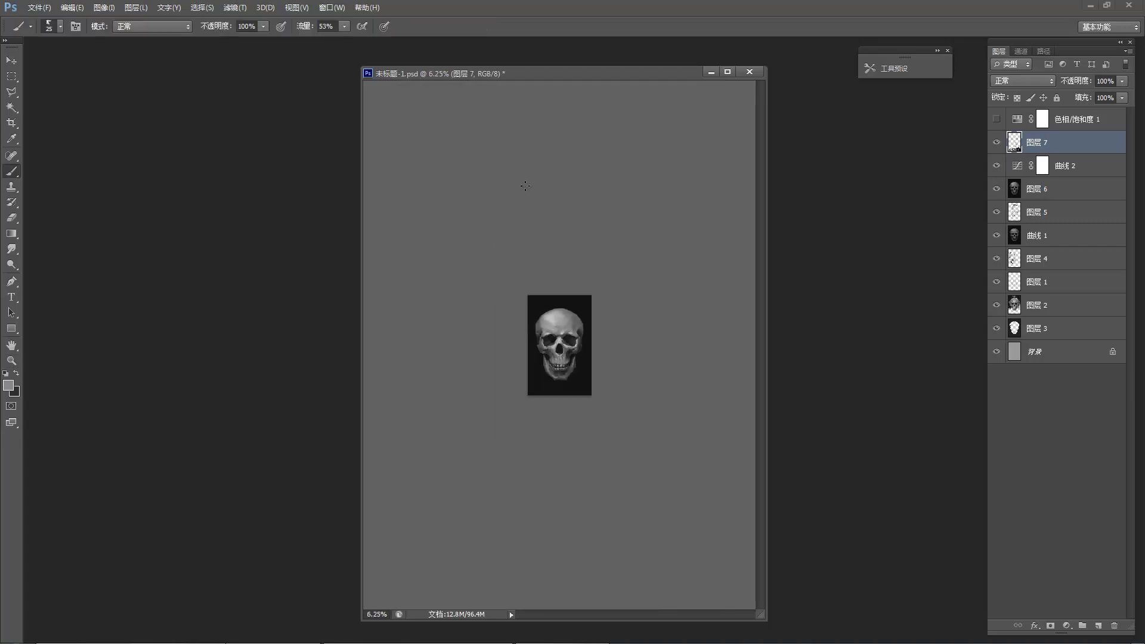
Touch up the upper front teeth with a small brush and a tone sampled from them.
left_click(555, 341, "ctrl")
left_click(555, 343, "ctrl")
left_click(555, 346, "ctrl")
left_click(558, 352, "ctrl")
left_click(561, 370, "ctrl")
left_click(567, 406, "ctrl")
left_click_drag(580, 469, 571, 468)
left_click(570, 468, "alt")
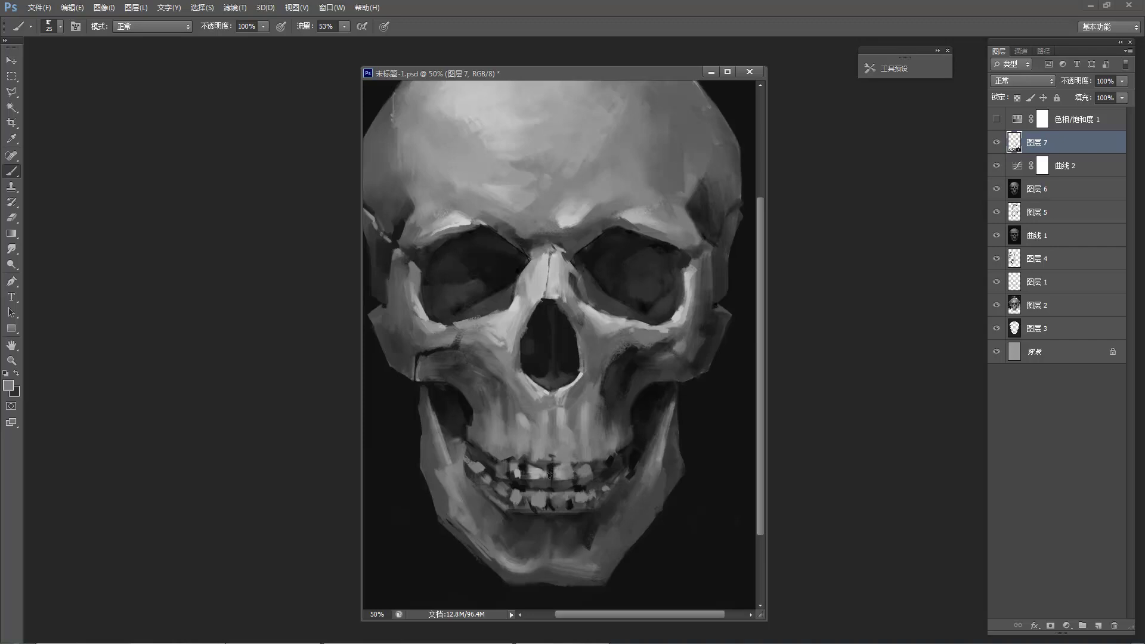
Refine the upper left teeth and their gum line with sampled tones.
left_click(521, 468, "alt")
left_click(514, 466, "alt")
left_click(521, 462, "alt")
left_click(489, 385, "alt")
left_click(511, 389, "alt")
Rework the tooth-root ridges above the upper left teeth with a grey sampled from the jaw.
left_click(556, 374, "ctrl")
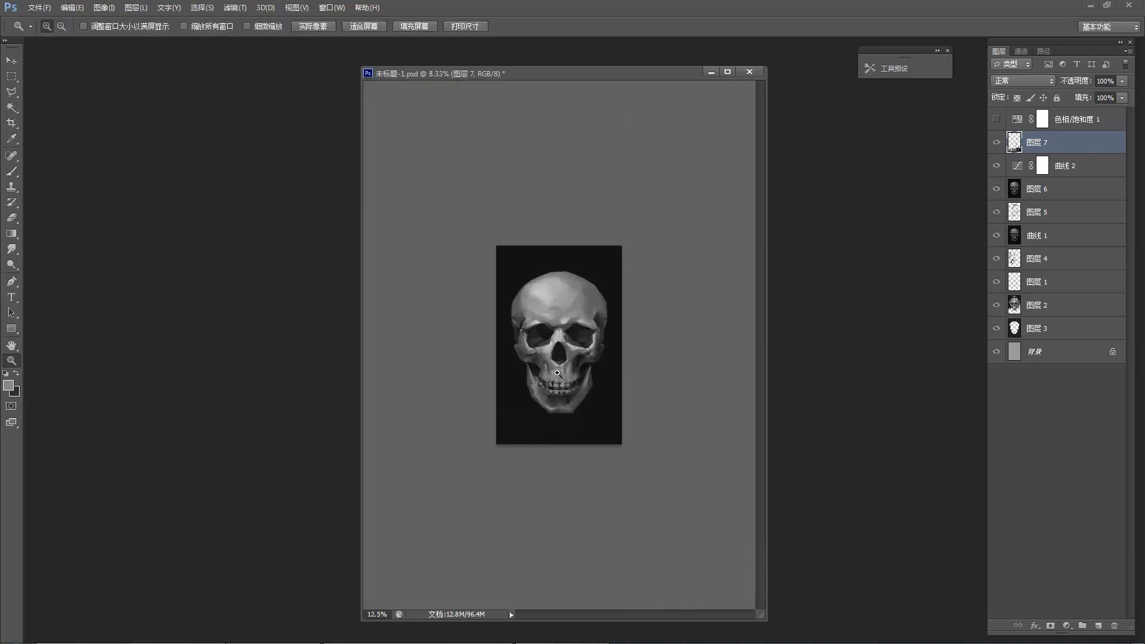
key("ctrl+plus")
key("ctrl+plus")
key("ctrl+plus")
key("ctrl+plus")
key("ctrl+plus")
key("b")
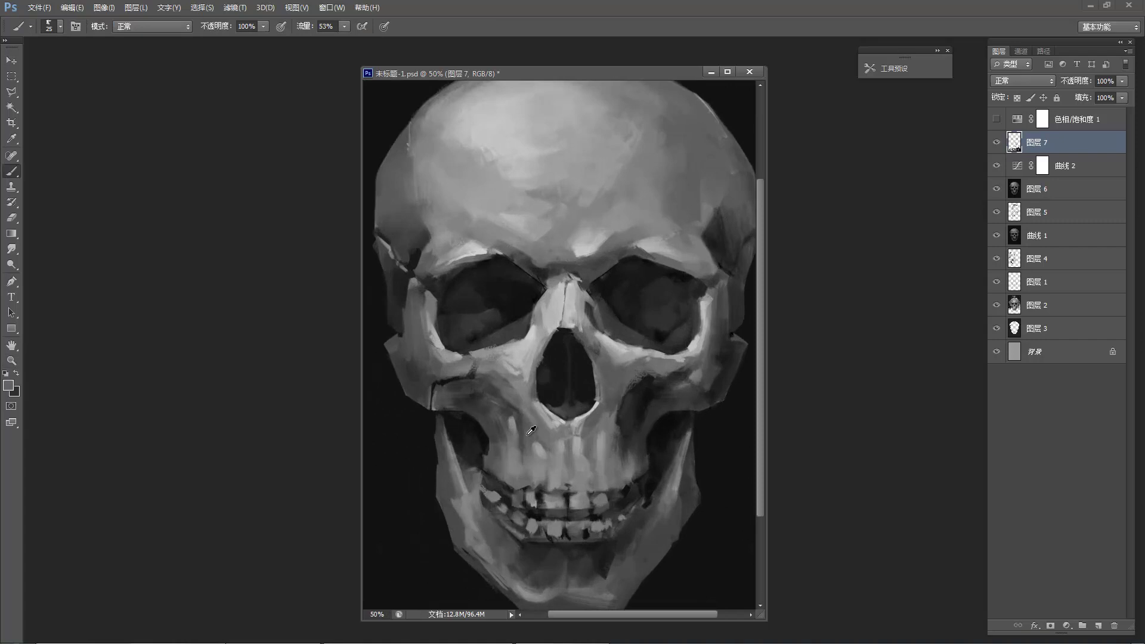
left_click(537, 459, "alt")
key("z")
left_click(549, 322, "alt")
left_click(549, 322, "alt")
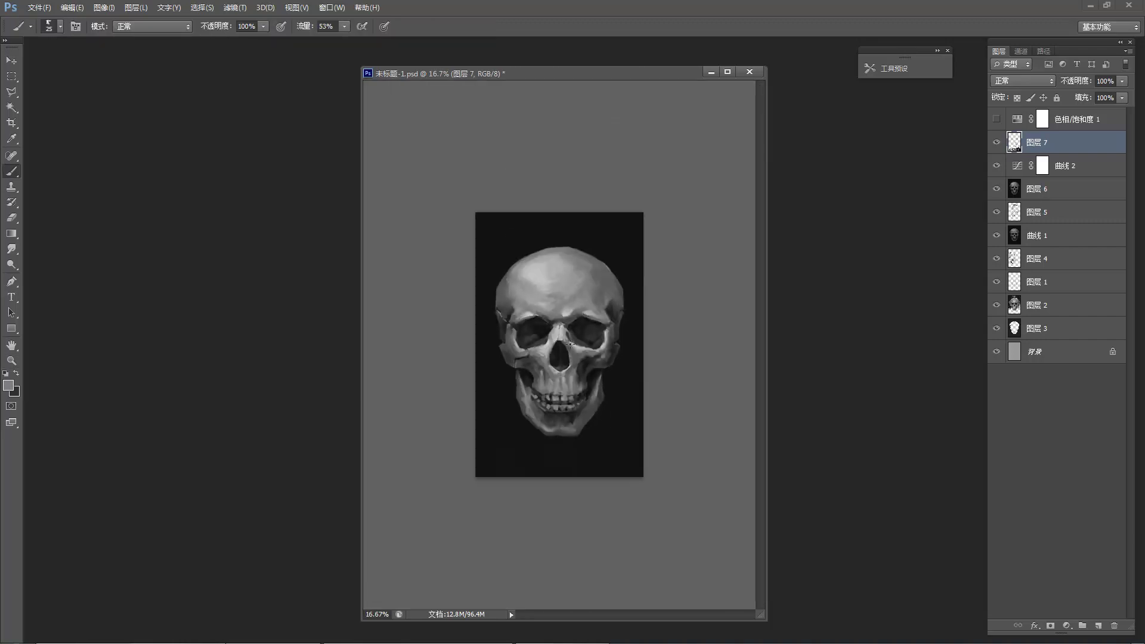
Set the brush size to 20 and paint dark grey detail into the seam of the left cheekbone.
left_click(502, 350)
left_click(498, 352)
left_click(494, 355)
left_click(493, 356)
key("b")
left_click(493, 405, "alt")
key("bracketleft")
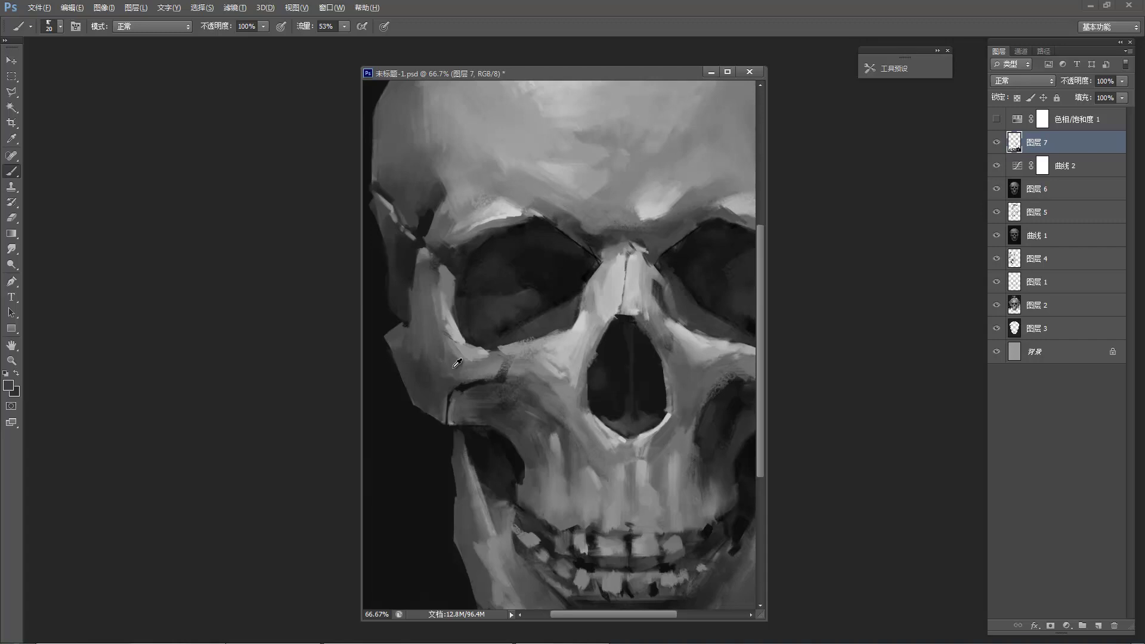
Smooth the outer left cheekbone with sampled greys and clean its edge with the background black.
left_click(421, 365, "alt")
left_click(419, 361, "alt")
left_click_drag(421, 312, 493, 338)
left_click(443, 346, "alt")
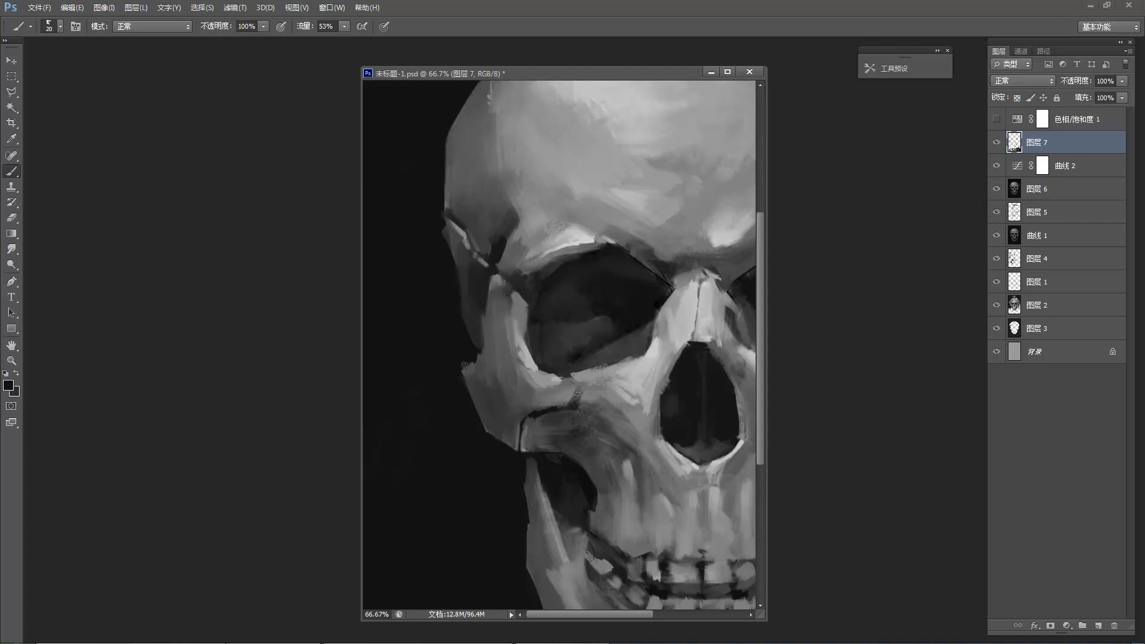
key("z")
left_click(497, 319, "alt")
left_click(496, 319, "alt")
left_click(496, 319, "alt")
left_click(496, 319, "alt")
Paint sampled light greys along the right brow ridge above the eye socket.
key("b")
scroll(621, 313, "up", 3)
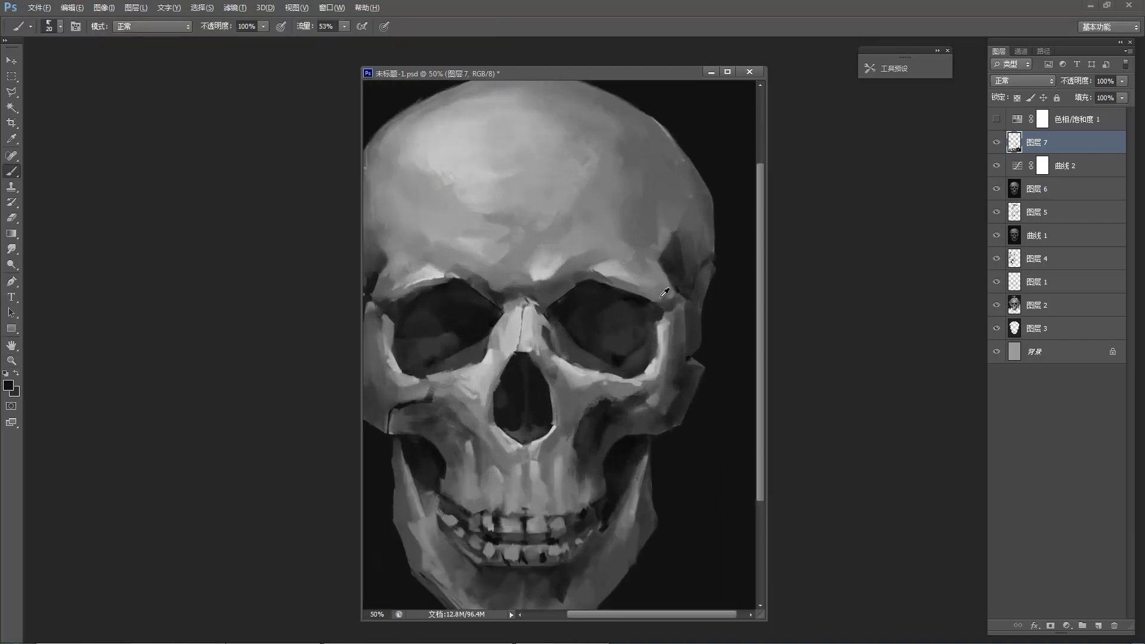
left_click(613, 274, "alt")
left_click_drag(642, 263, 654, 297)
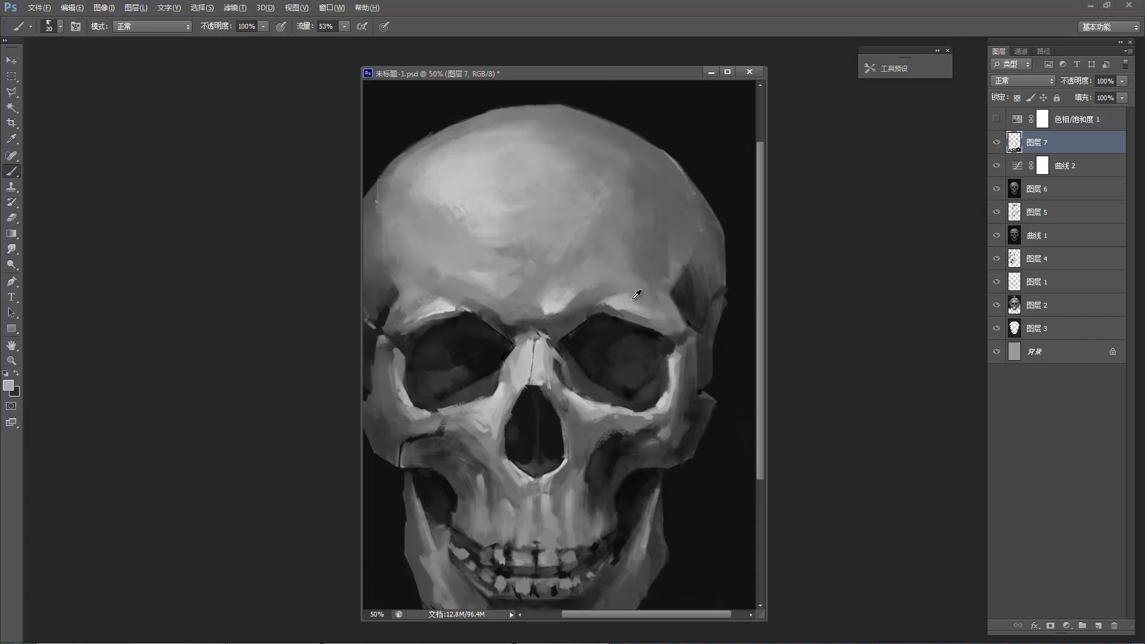
left_click(653, 314, "alt")
key("z")
left_click(516, 259, "alt")
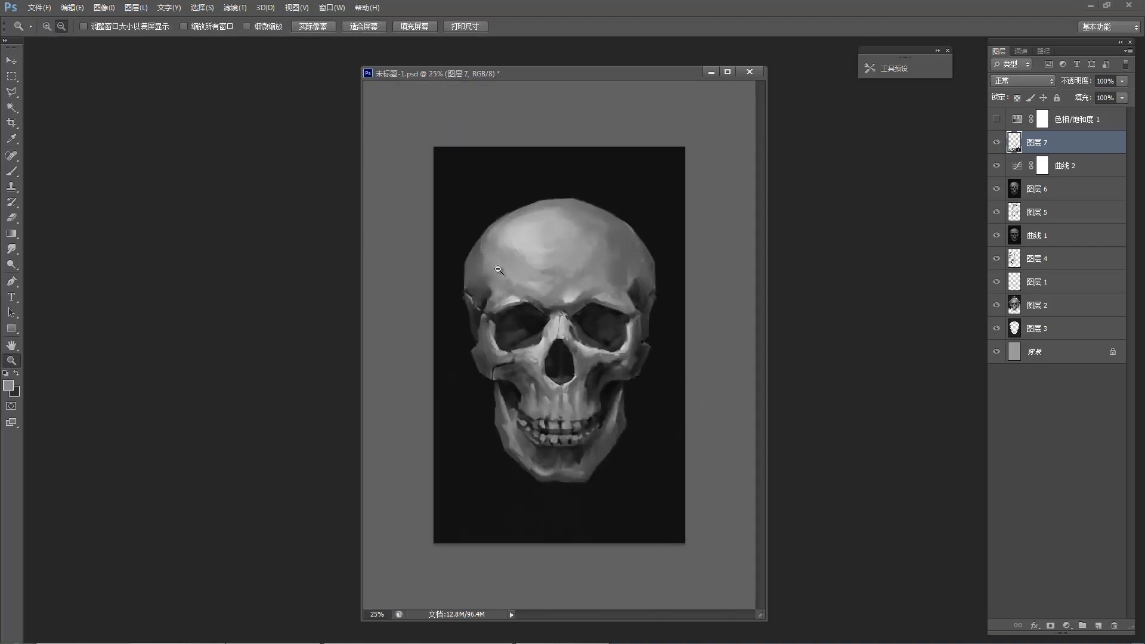
Paint a light grey stroke along the left brow ridge just above the eye socket.
left_click(484, 283)
left_click(484, 282)
left_click(486, 268)
key("b")
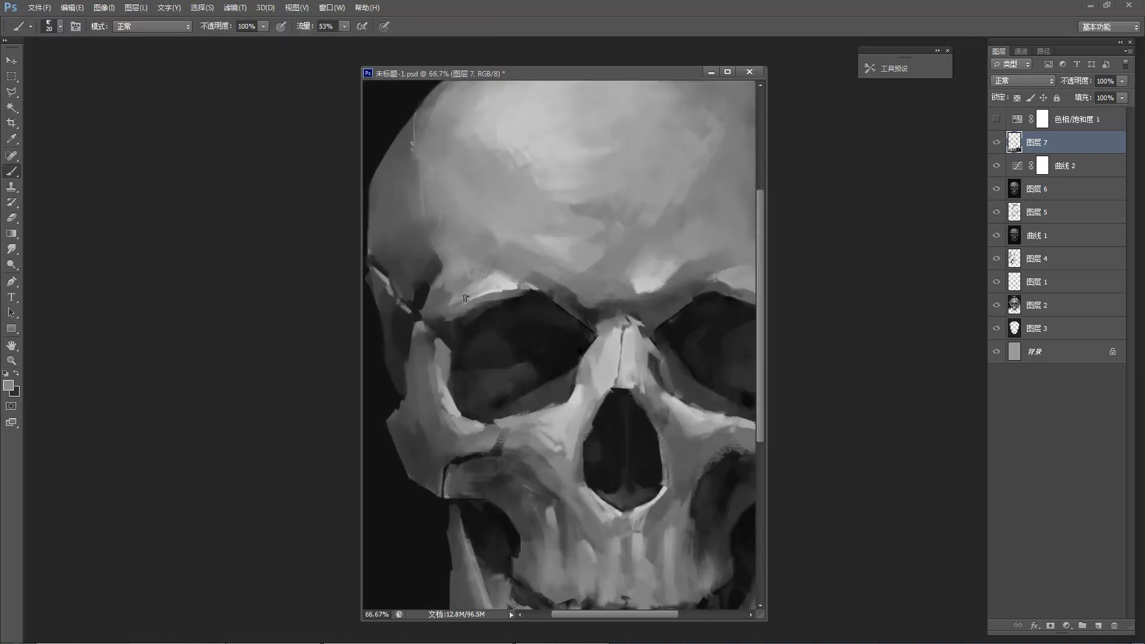
mouse_move(491, 291)
left_mouse_down()
mouse_move(510, 285)
mouse_move(498, 279)
left_mouse_up()
Rework the inner corner of the left eye socket beside the nasal bridge with sampled greys.
left_click(582, 327, "alt")
left_click(578, 318, "alt")
left_click(614, 320, "alt")
left_click_drag(605, 330, 597, 336)
left_click(578, 334, "alt")
left_click(571, 301, "ctrl+alt")
left_click(564, 289, "ctrl+alt")
left_click(540, 262, "ctrl+alt")
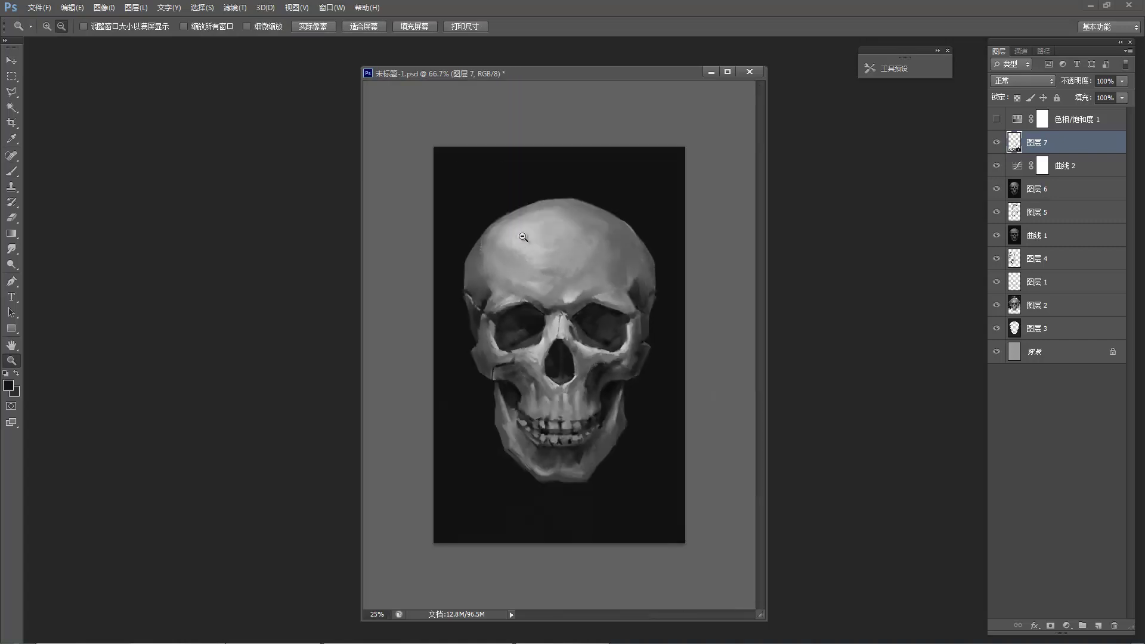
left_click(524, 244, "ctrl+alt")
Refine the dark edges of both eye sockets and the top of the nose cavity with sampled tones.
left_click(533, 282, "ctrl")
left_click(533, 282, "ctrl")
left_click(538, 274, "ctrl")
left_click(538, 268, "ctrl")
key("b")
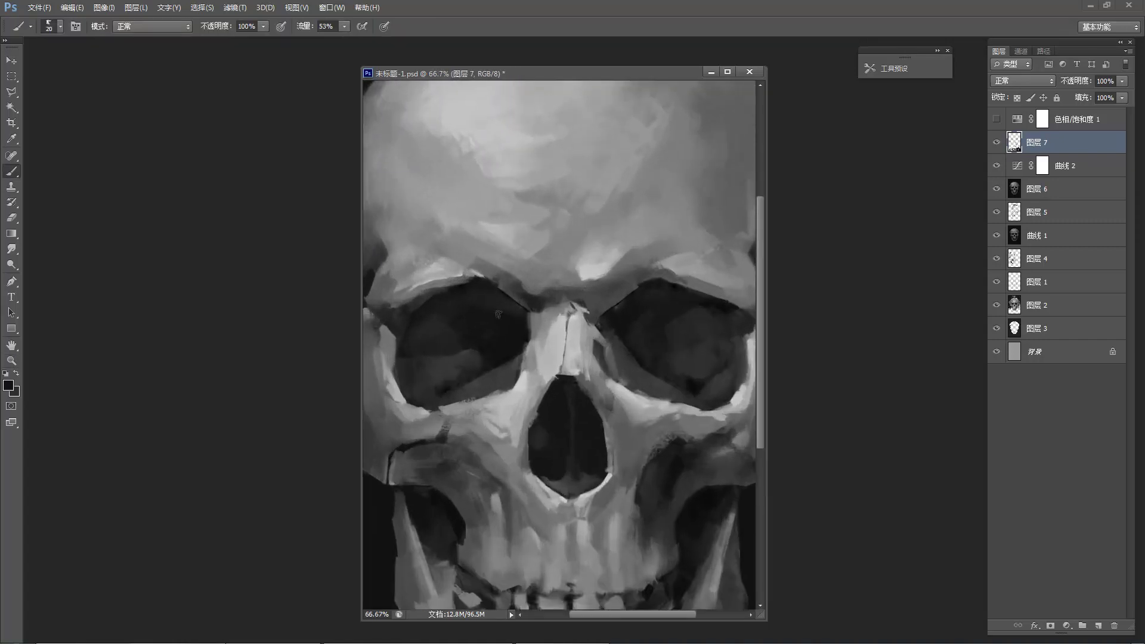
left_click(531, 306, "alt")
left_click(560, 375, "alt")
left_click(649, 289, "alt")
left_click(649, 289, "alt")
left_click(554, 270, "ctrl")
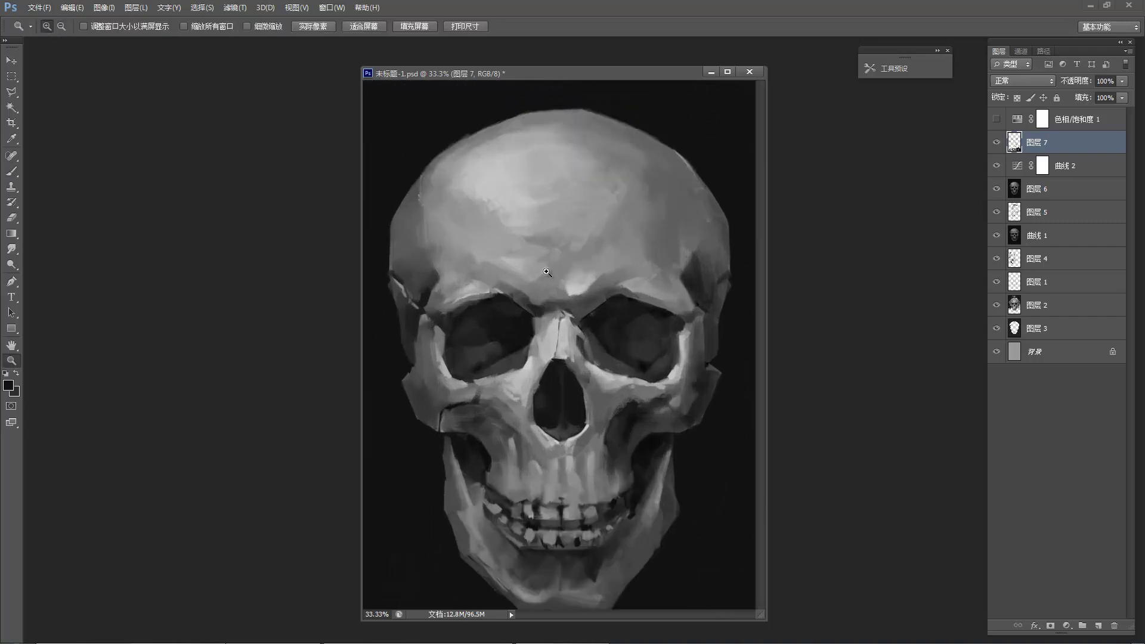
Blend sampled dark greys into the inner end of the left brow above the nasal bridge.
left_click(524, 318, "alt")
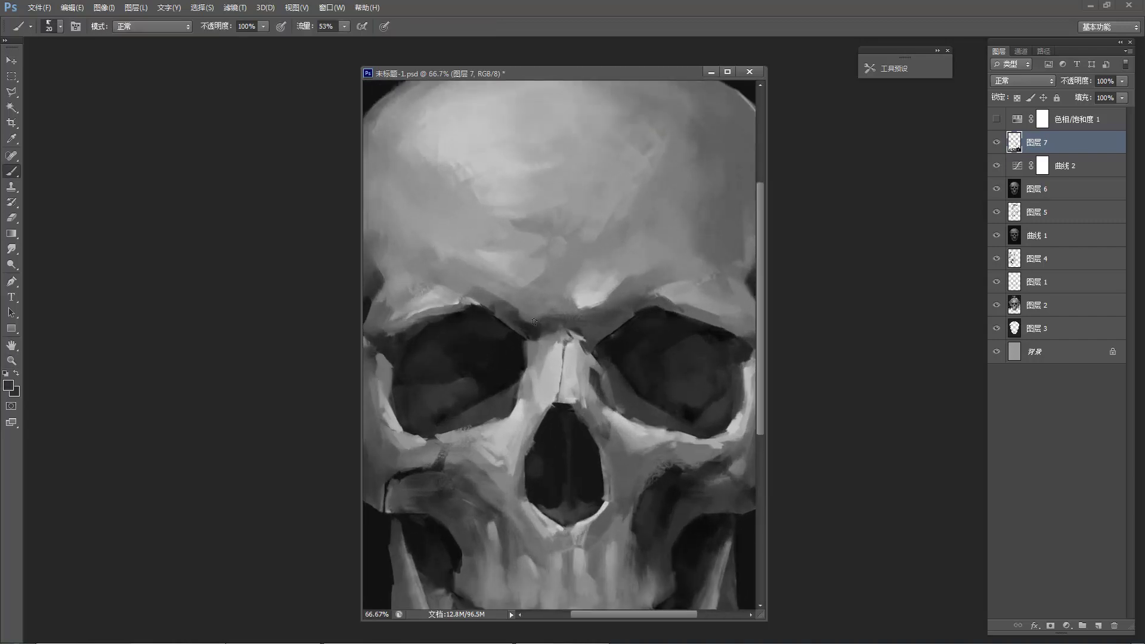
left_click_drag(530, 317, 535, 318)
left_click(539, 327, "alt")
left_click(537, 330, "alt")
left_click(542, 259, "alt")
left_click(541, 259, "alt")
left_click(542, 259, "alt")
left_click(541, 259, "alt")
left_click(498, 267, "ctrl")
left_click(498, 267, "ctrl")
left_click(498, 267, "alt")
Soften the area between the brows with greys sampled from the surrounding bone.
left_click(543, 299, "ctrl")
left_click(542, 300, "ctrl")
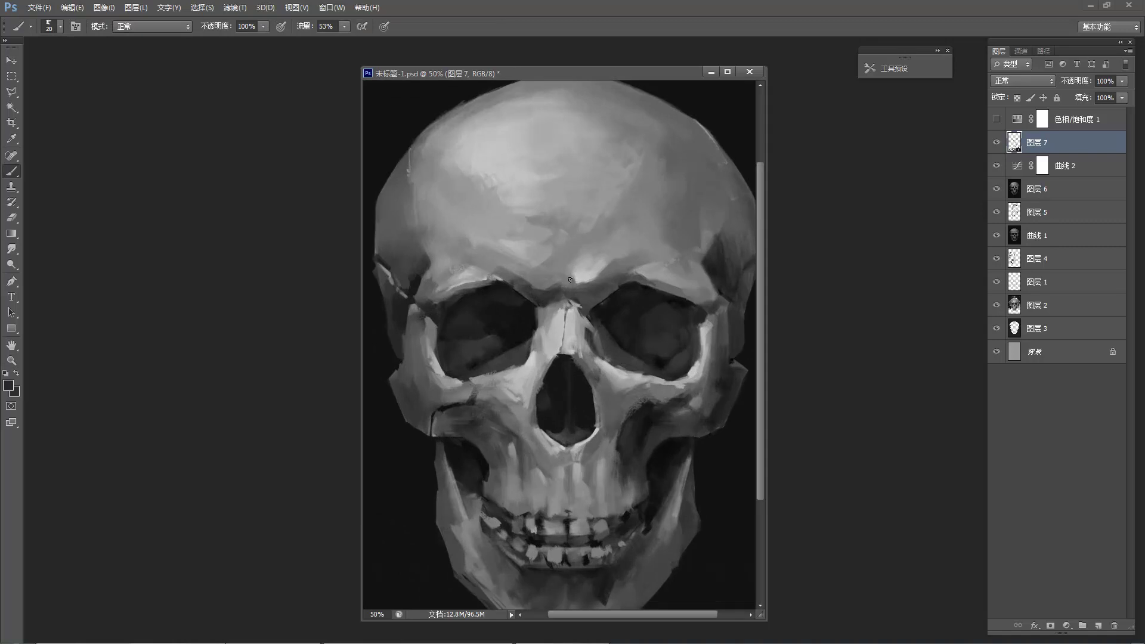
left_click(551, 290, "alt")
left_click(542, 278, "alt")
mouse_move(554, 277)
left_mouse_down()
mouse_move(566, 275)
mouse_move(549, 285)
left_mouse_up()
left_click(562, 279, "alt")
left_click(562, 279, "alt")
left_click(596, 213, "alt")
left_click(596, 213, "alt")
left_click(597, 213, "alt")
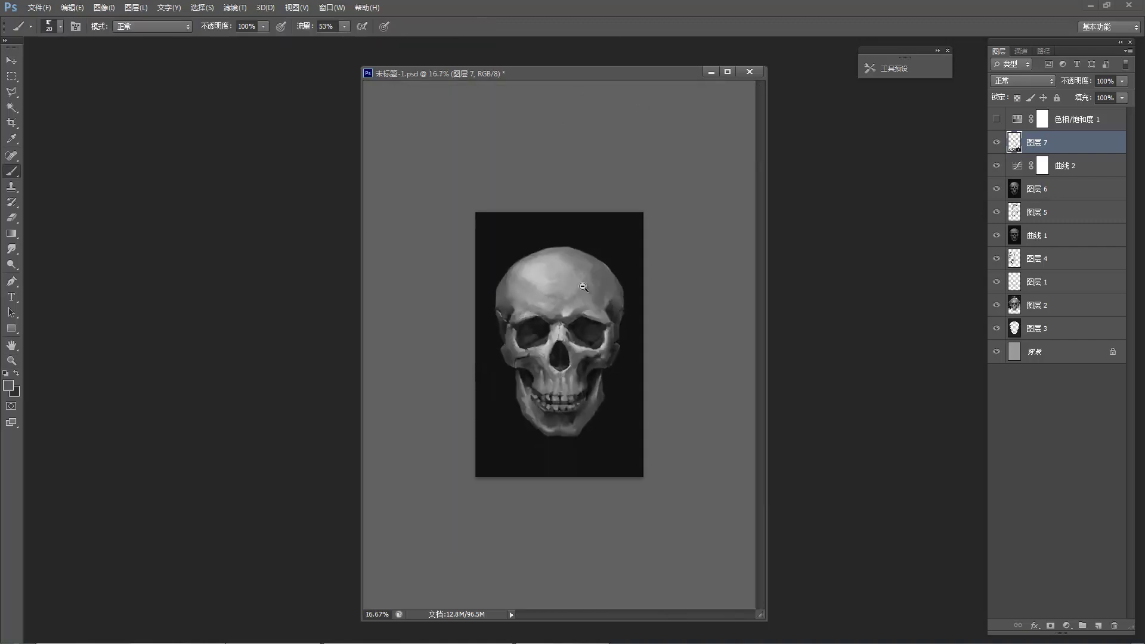
Reduce the brush size and sharpen the upper left front teeth and their gaps with sampled tones.
left_click(586, 395, "ctrl")
left_click(587, 398, "ctrl")
left_click(590, 401, "ctrl")
left_click(534, 467)
key("b")
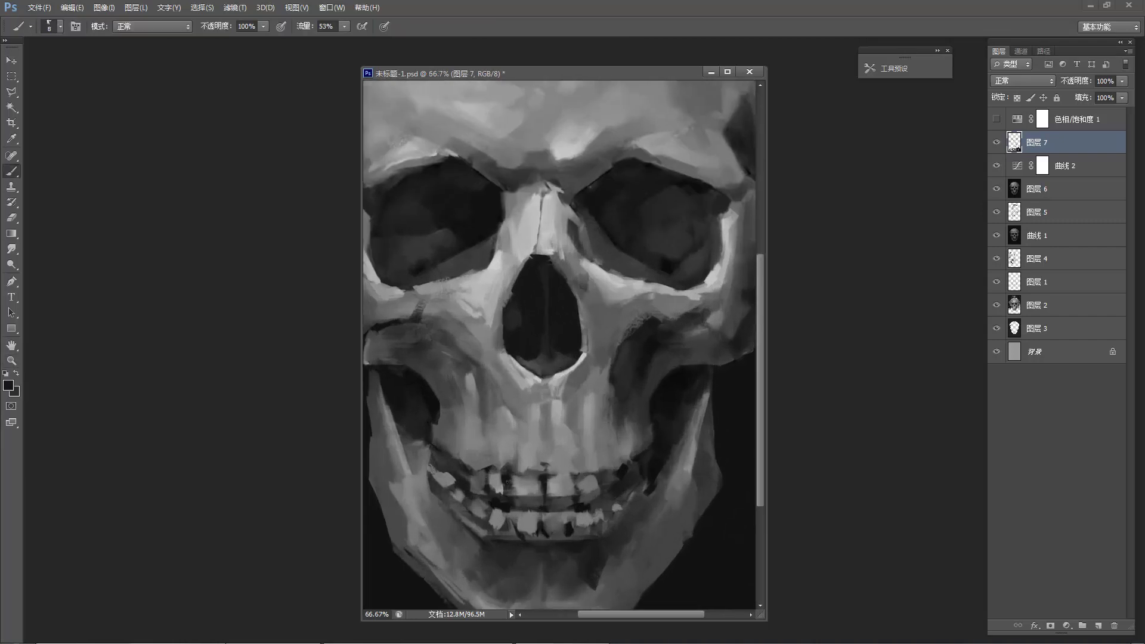
left_click_drag(512, 476, 514, 481)
left_click(517, 475, "alt")
left_click(490, 472, "alt")
scroll(501, 474, "down", 3)
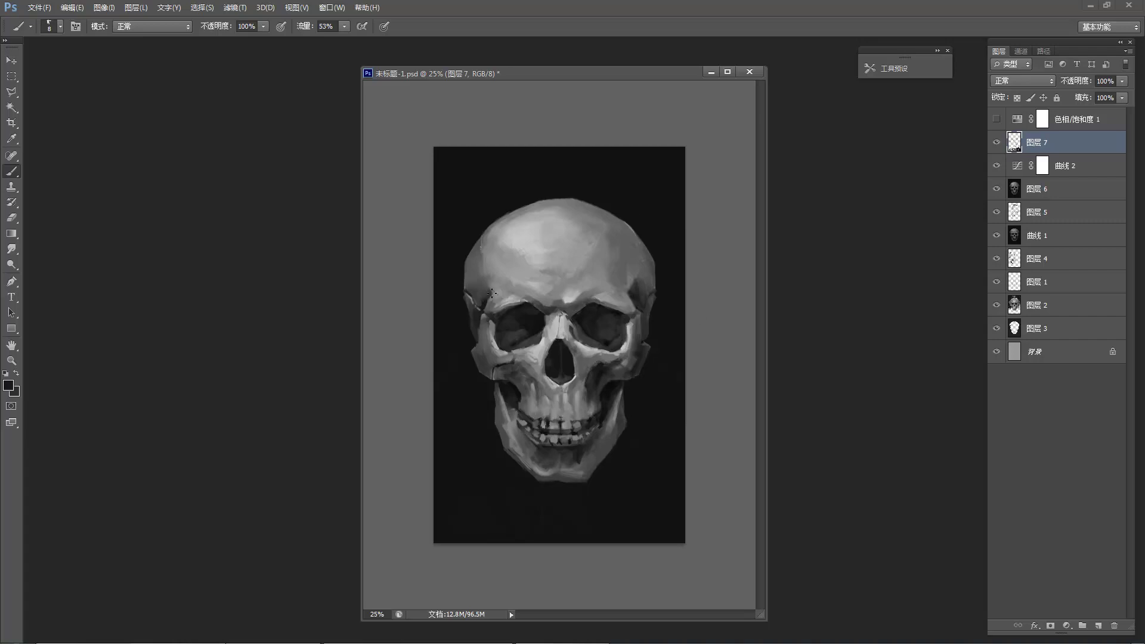
Reshape the rearmost left teeth with short strokes in tones sampled beside them.
key("ctrl+plus")
key("ctrl+plus")
key("ctrl+plus")
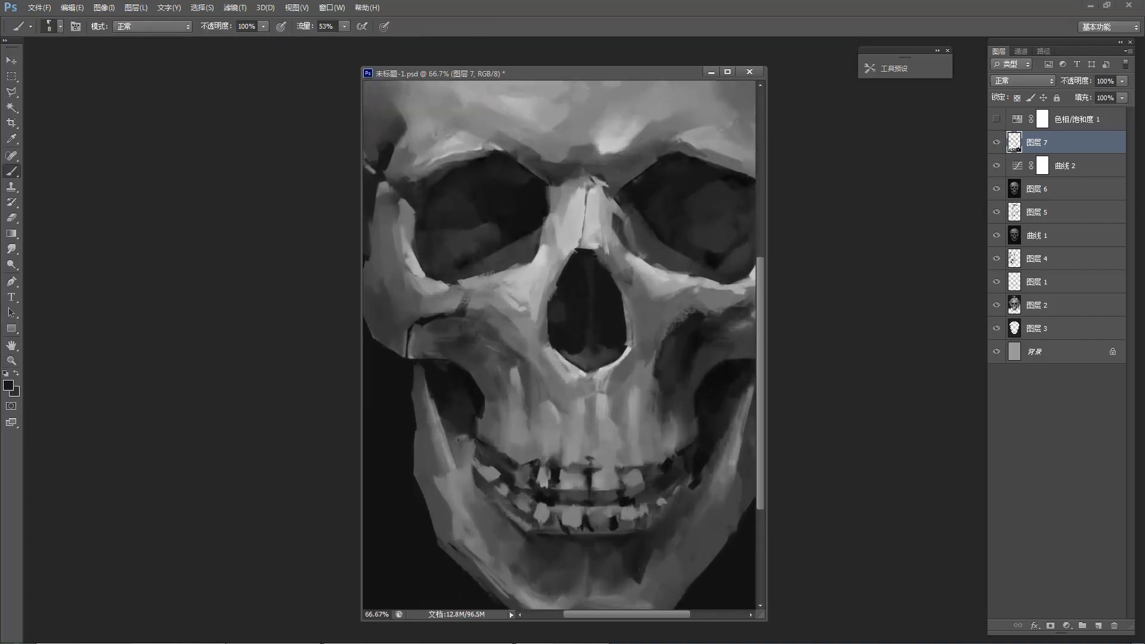
key("ctrl+plus")
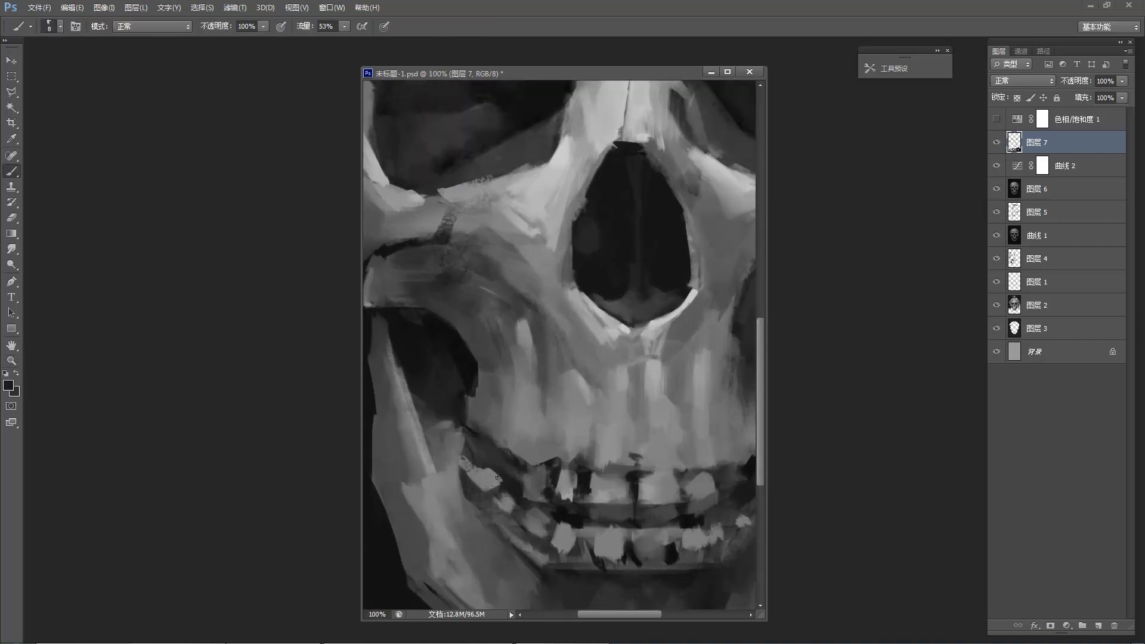
mouse_move(483, 469)
left_mouse_down()
mouse_move(492, 497)
mouse_move(494, 488)
left_mouse_up()
left_click(498, 463, "alt")
key("z")
left_click(491, 417, "alt")
left_click(482, 404, "alt")
left_click(482, 404, "alt")
left_click(522, 399, "alt")
Paint a dark accent behind the rearmost upper left tooth where it meets the jaw opening.
left_click(525, 412)
left_click(525, 412)
left_click(525, 412)
left_click(525, 412)
key("b")
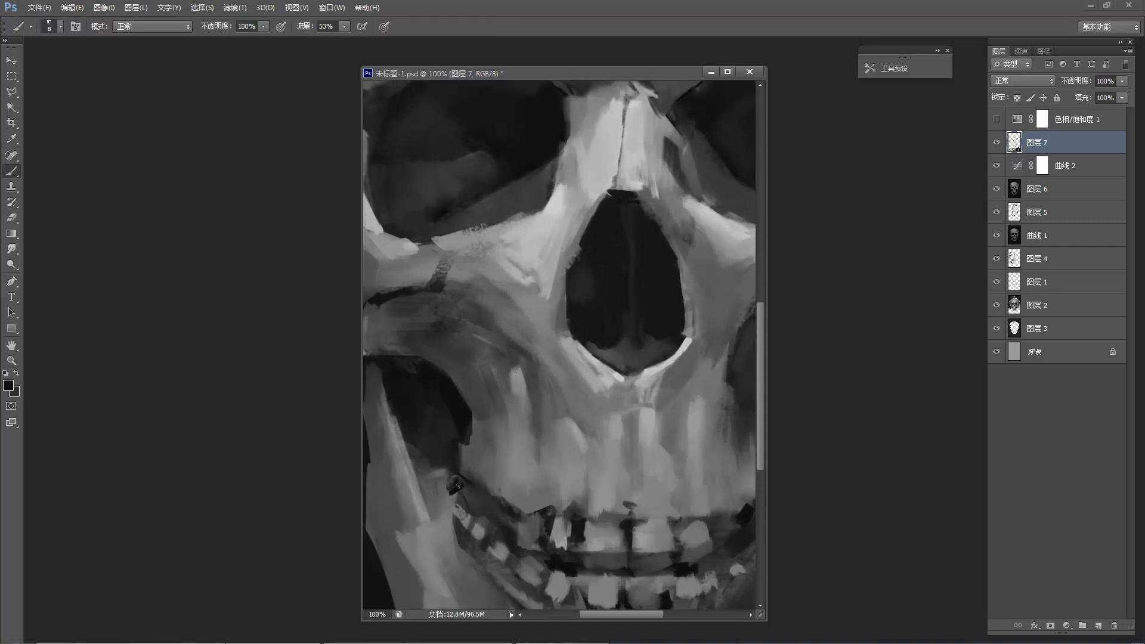
key("z")
left_click(478, 444, "alt")
left_click(477, 443, "alt")
left_click(465, 434, "alt")
left_click(465, 434, "alt")
Blend sampled greys along the inner edge of the left jaw beside the back teeth.
key("b")
key("z")
left_click(530, 430)
left_click(529, 436)
left_click(519, 437)
left_click(514, 437, "alt")
key("b")
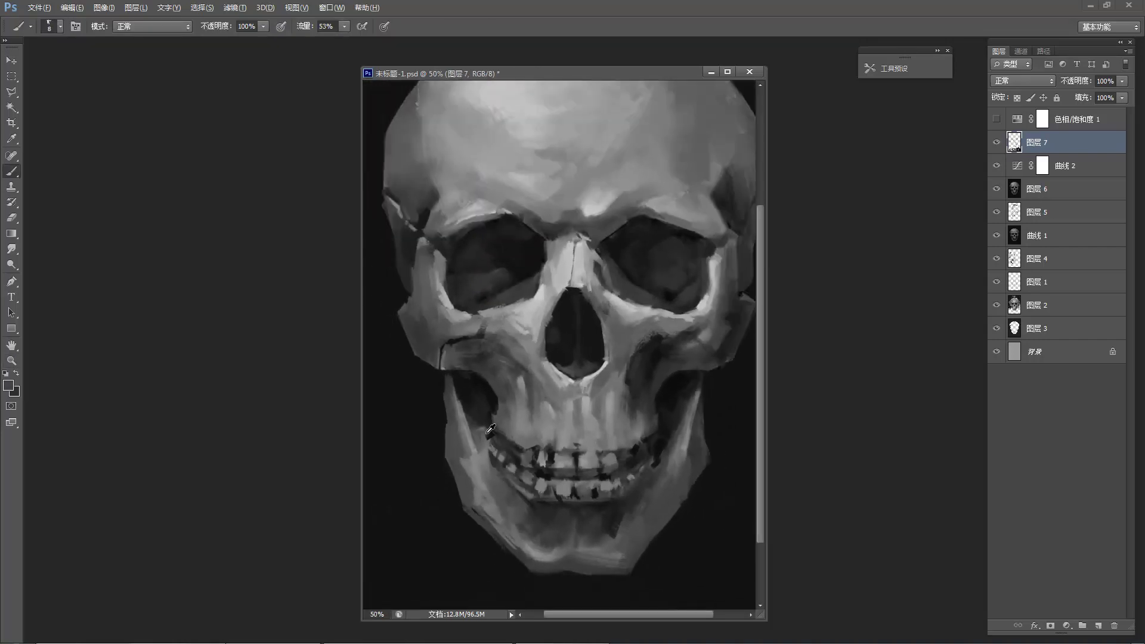
left_click(488, 426)
left_click(492, 444, "alt")
left_click_drag(476, 432, 485, 455)
key("z")
left_click(531, 387, "alt")
left_click(513, 378, "alt")
left_click(510, 375, "alt")
left_click(509, 372, "alt")
key("b")
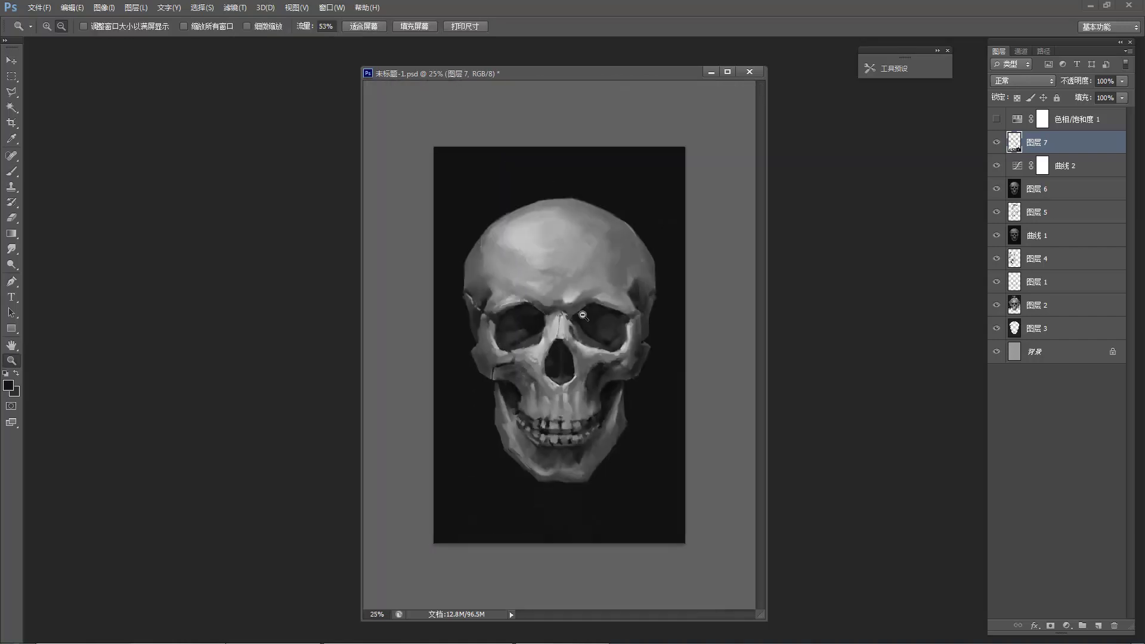
Define the shapes of the lower left front teeth using sampled dark and mid greys.
left_click(574, 388)
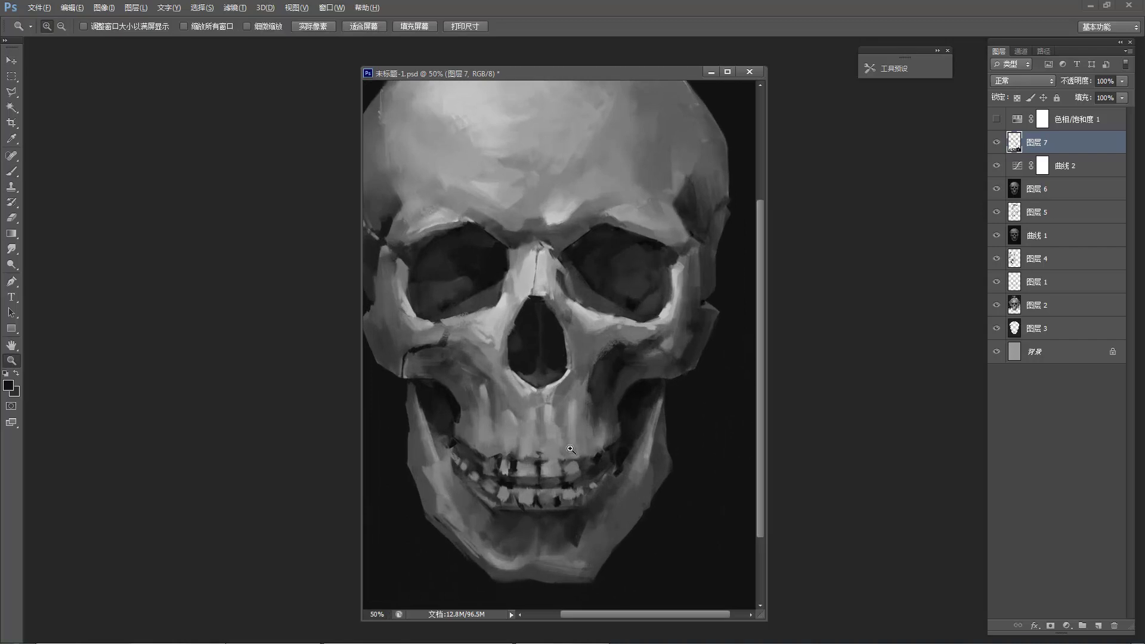
left_click(572, 442)
left_click(559, 444)
key("b")
left_click_drag(494, 498, 545, 447)
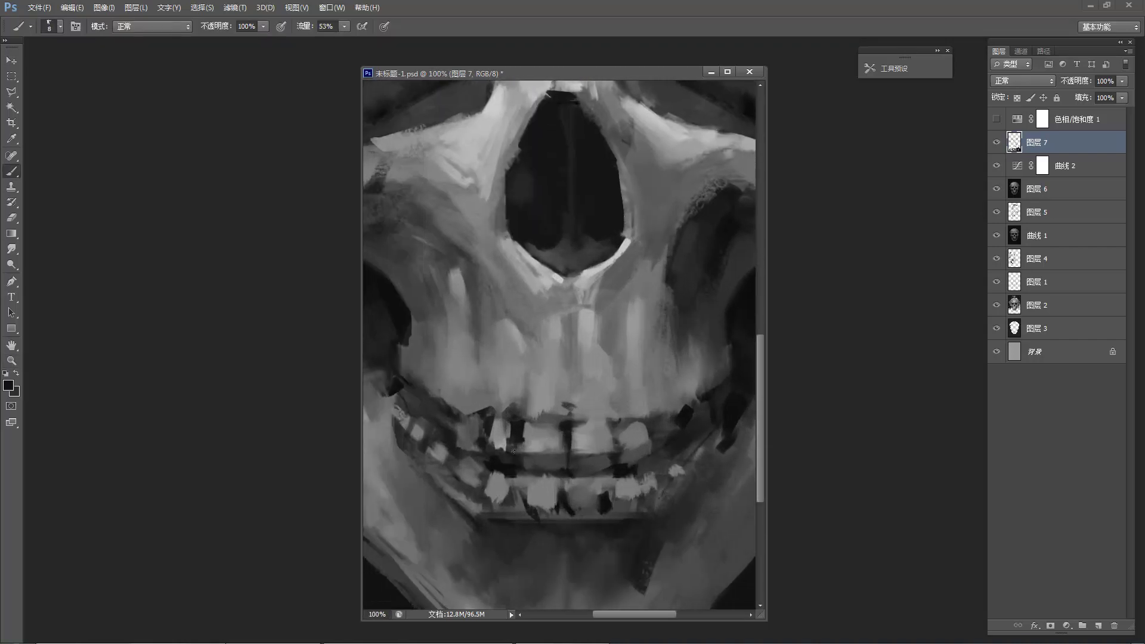
left_click(565, 465, "alt")
left_click(560, 468, "alt")
left_click_drag(530, 470, 535, 469)
mouse_move(513, 492)
left_mouse_down()
mouse_move(516, 481)
mouse_move(519, 499)
left_mouse_up()
left_click(506, 503, "alt")
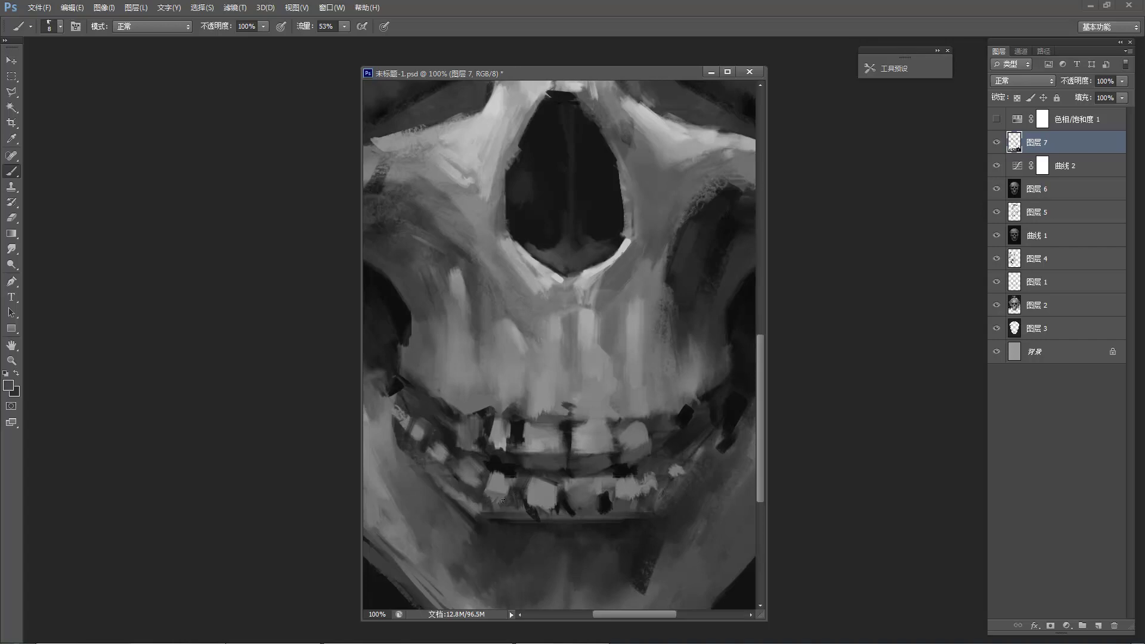
left_click(514, 501, "alt")
left_click(489, 498, "alt")
left_click(574, 419, "alt")
left_click(574, 419, "alt")
left_click(575, 419, "alt")
left_click(574, 419, "alt")
left_click(574, 418, "alt")
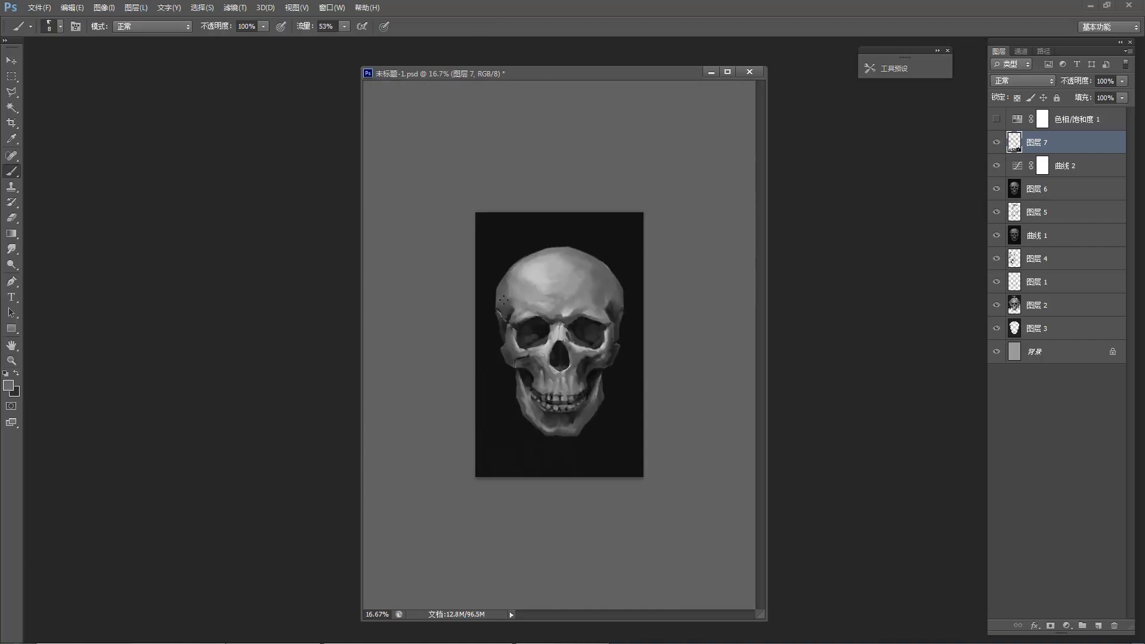
Refine the bases and dark gaps of the lower front teeth with sampled tones.
scroll(560, 410, "up", 5)
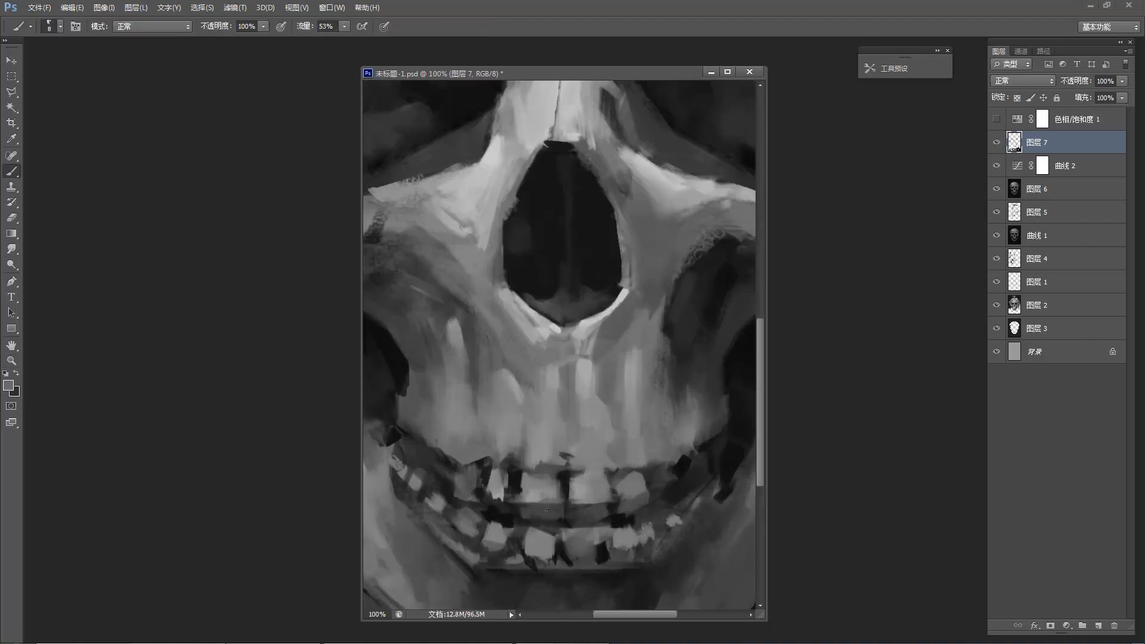
left_click(543, 556, "alt")
left_click(539, 568, "alt")
left_click(556, 552, "alt")
left_click_drag(534, 557, 552, 546)
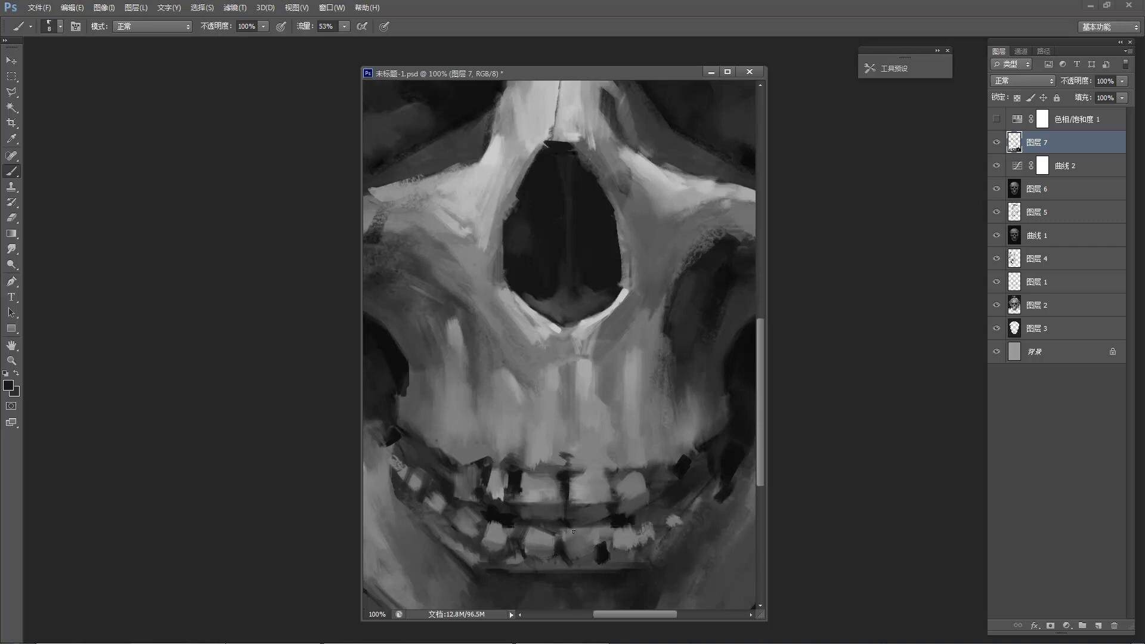
left_click(571, 532, "alt")
Clean up the gum line above the upper left teeth with greys sampled from the tooth roots.
left_click(521, 443, "ctrl")
left_click(521, 443, "ctrl")
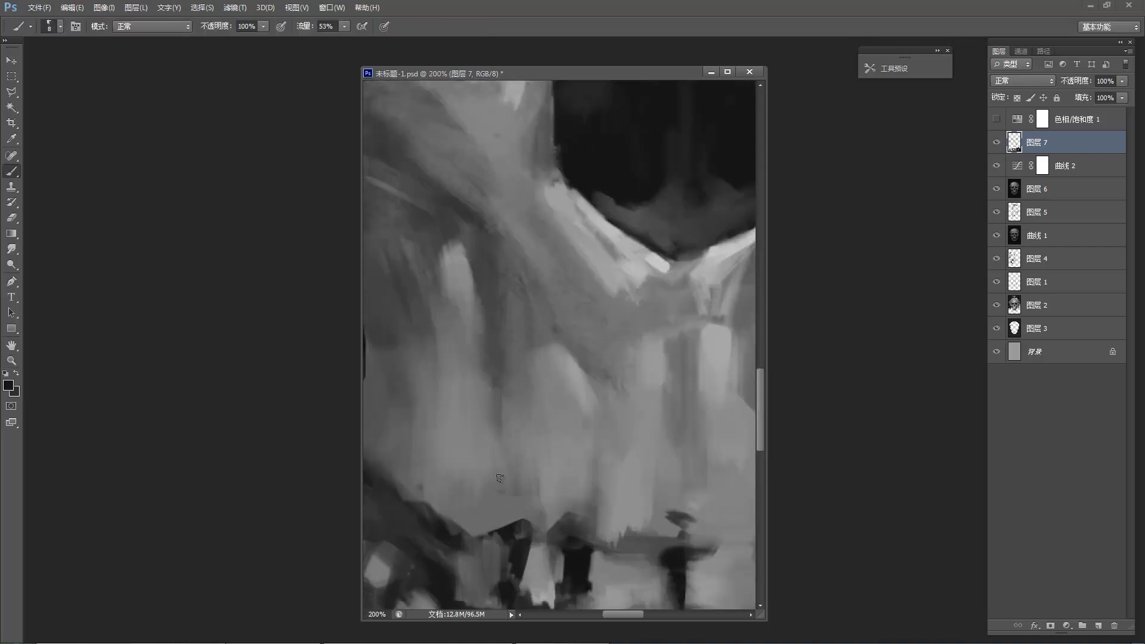
left_click(544, 492, "alt")
mouse_move(517, 514)
left_mouse_down()
mouse_move(535, 531)
mouse_move(484, 533)
mouse_move(490, 543)
mouse_move(516, 534)
mouse_move(508, 531)
left_mouse_up()
left_click(525, 544, "alt")
left_click(497, 520, "alt")
left_click(526, 503, "alt")
left_click(523, 496, "alt")
left_click(504, 452, "alt")
left_click(504, 451, "alt")
key("b")
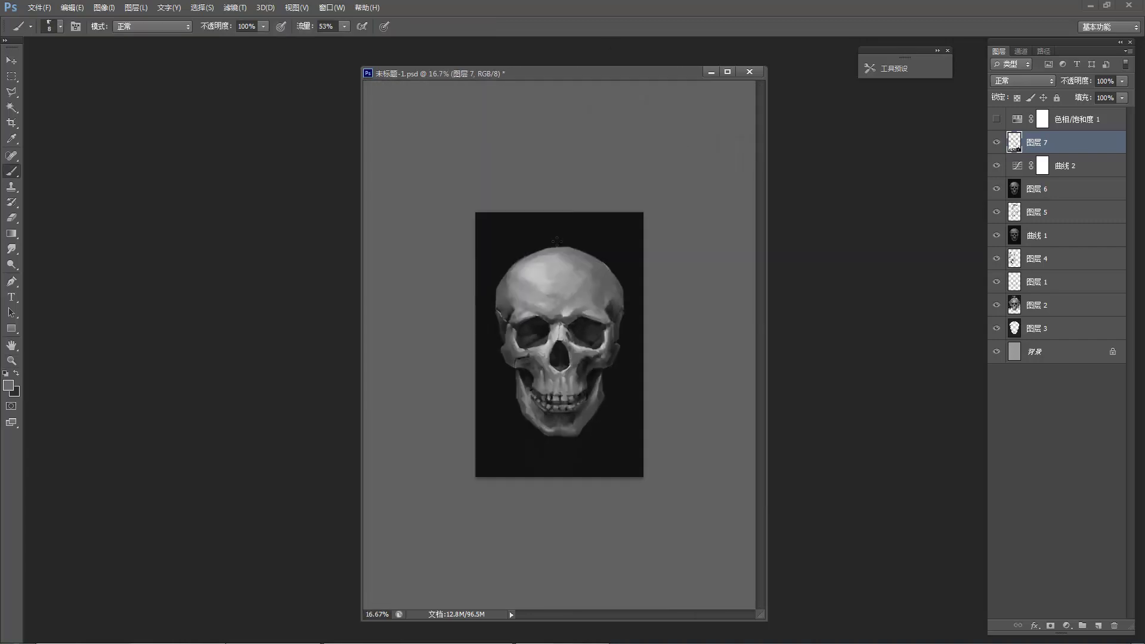
Set the brush size to 25 and blend the highlight above the inner right brow into the forehead with sampled greys.
key("ctrl+plus")
key("ctrl+plus")
key("ctrl+plus")
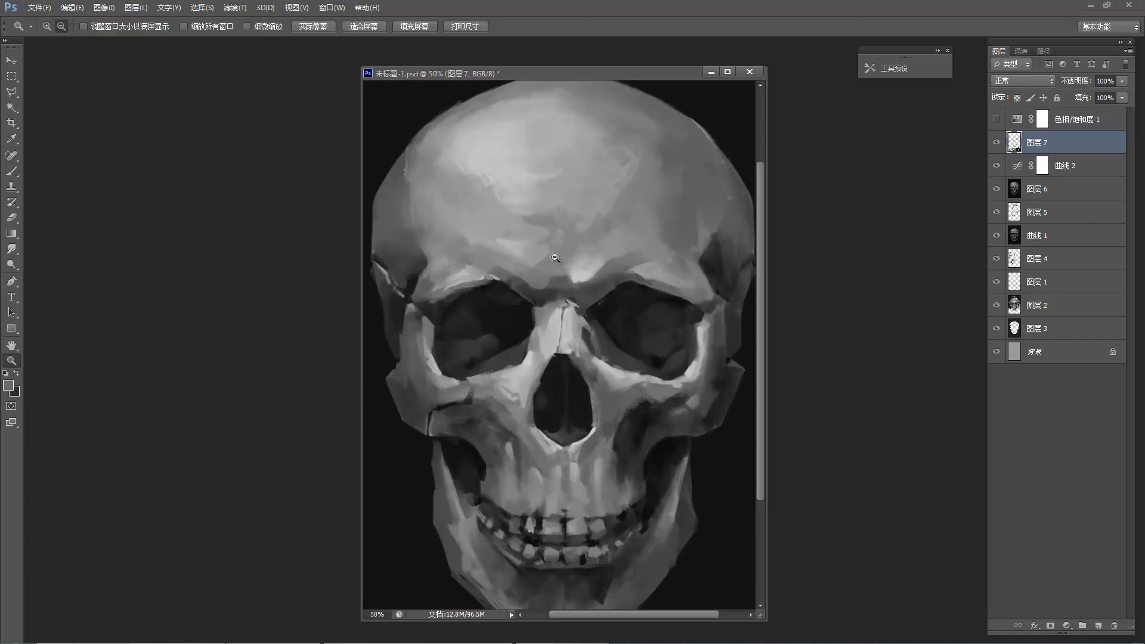
key("bracketright")
key("bracketright")
left_click(620, 266, "alt")
mouse_move(593, 279)
left_mouse_down()
mouse_move(602, 255)
mouse_move(588, 279)
mouse_move(604, 265)
left_mouse_up()
left_click(594, 266, "alt")
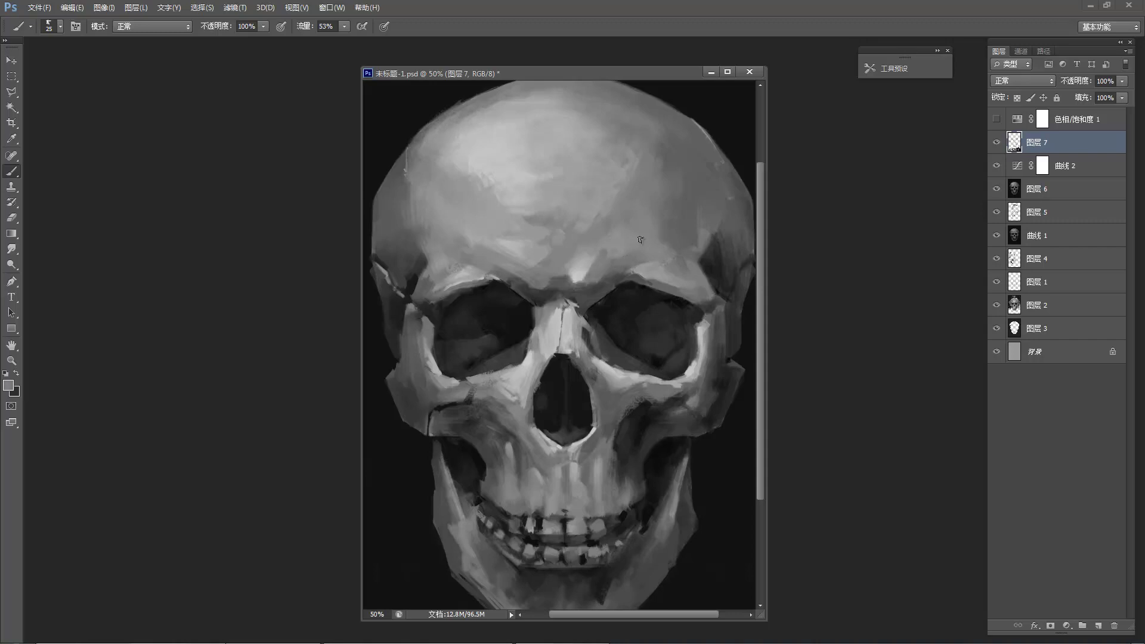
left_click(590, 253, "alt")
left_click(609, 247, "alt")
left_click_drag(587, 271, 580, 280)
left_click(589, 268, "alt")
left_click(603, 253, "alt")
left_click(610, 245, "alt")
scroll(650, 239, "down", 4)
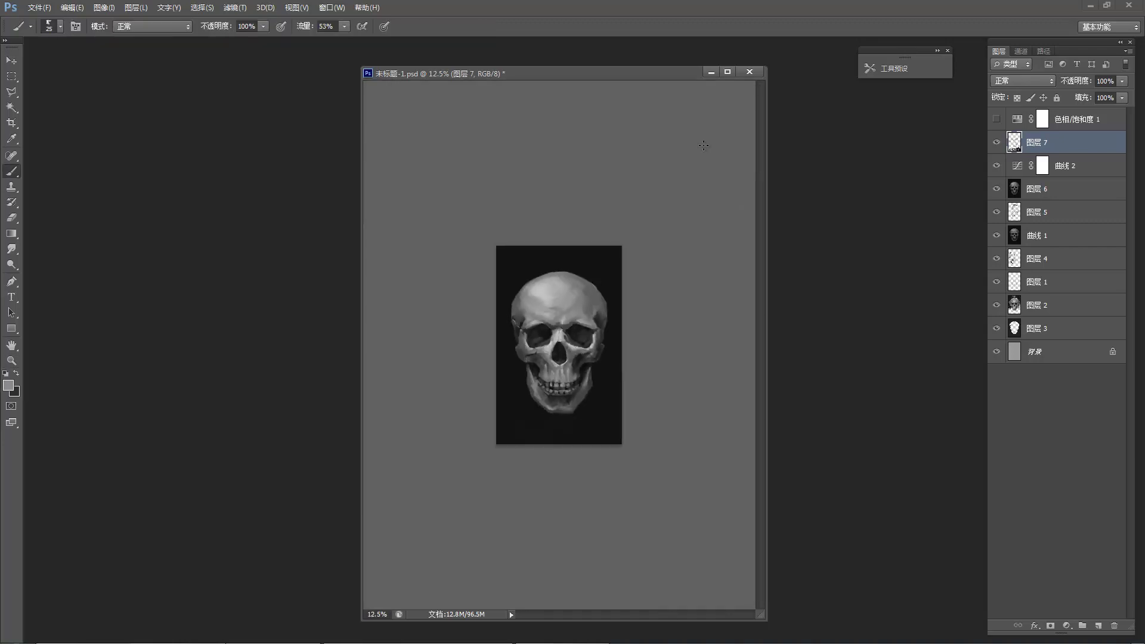
Smooth the upright part of the right jaw and its outer edge with sampled greys.
left_click(543, 255, "ctrl")
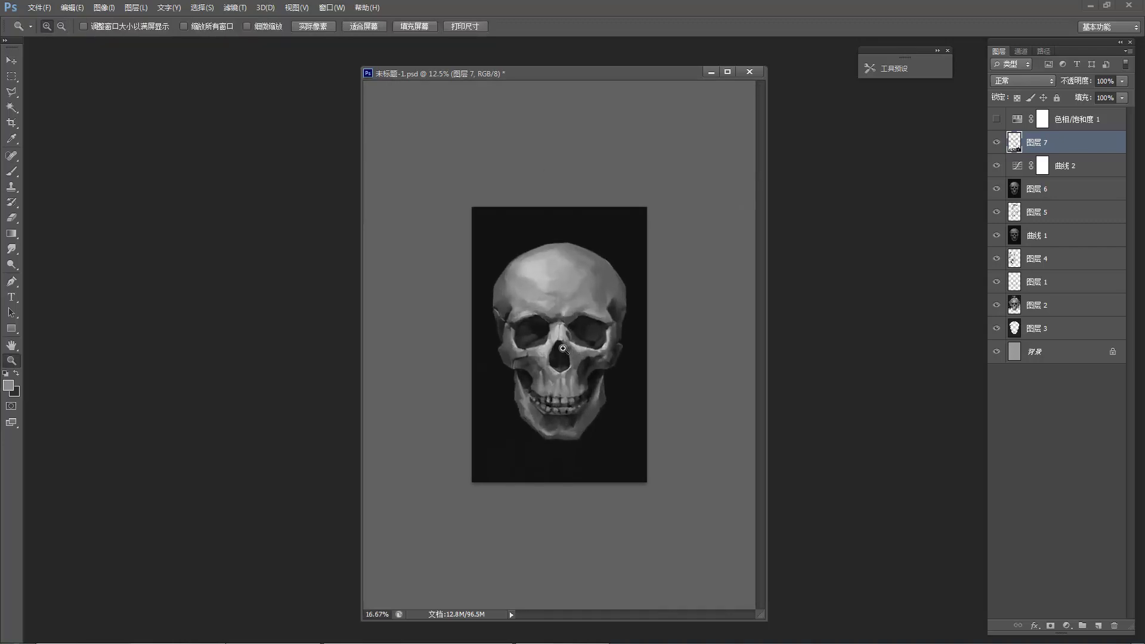
left_click(539, 250, "ctrl")
left_click(633, 457, "ctrl")
left_click(632, 454, "ctrl")
left_click(631, 451, "ctrl")
key("b")
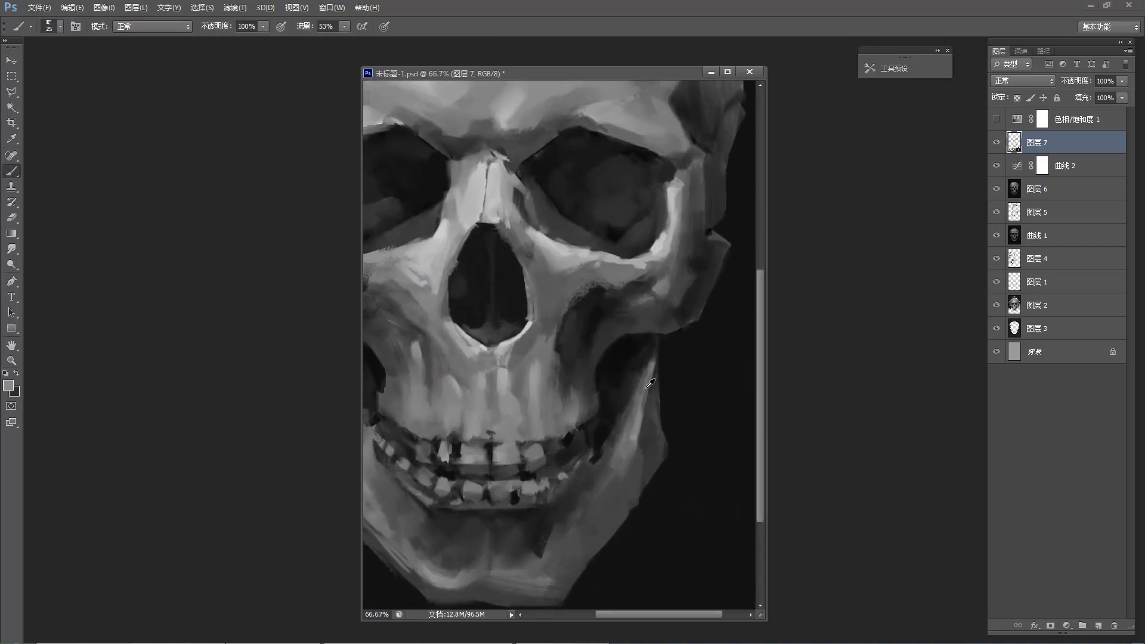
left_click(656, 377, "alt")
left_click(655, 401, "alt")
left_click(653, 414, "alt")
left_click(633, 434, "alt")
left_click(654, 436, "alt")
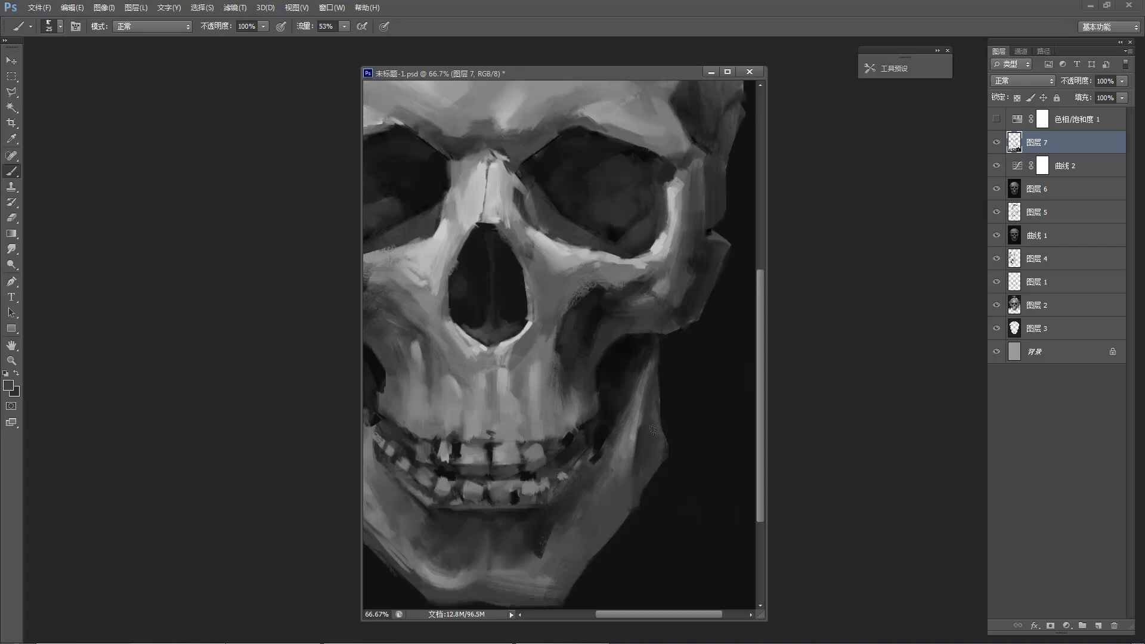
Blend the upright part of the left jaw and its light ridge with sampled greys.
scroll(645, 453, "down", 3, "alt")
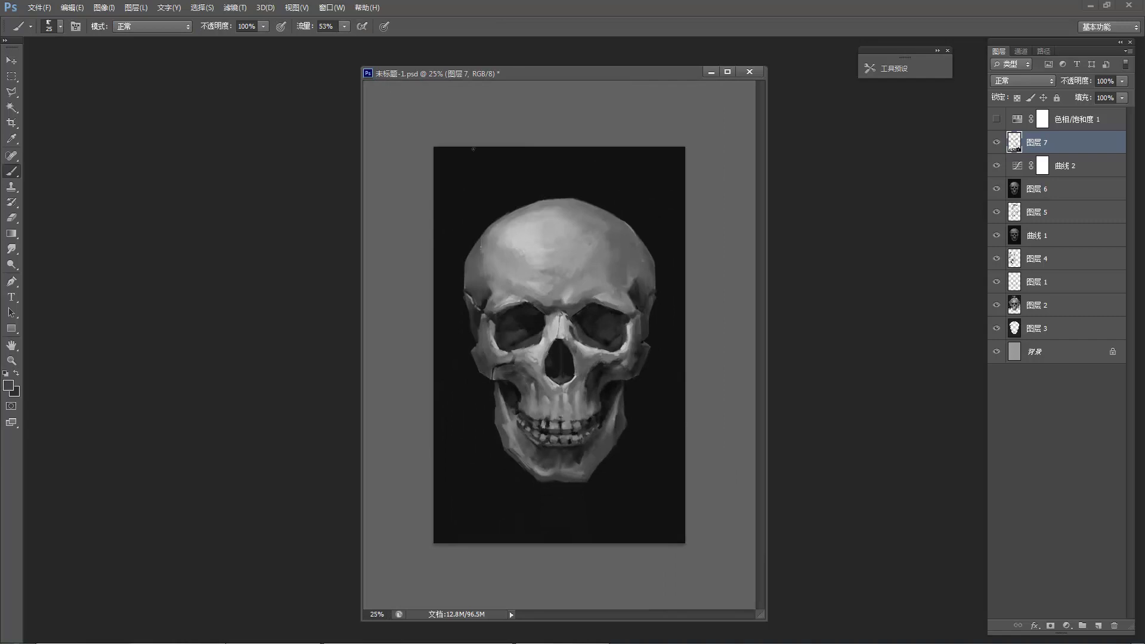
scroll(469, 405, "up", 4, "alt")
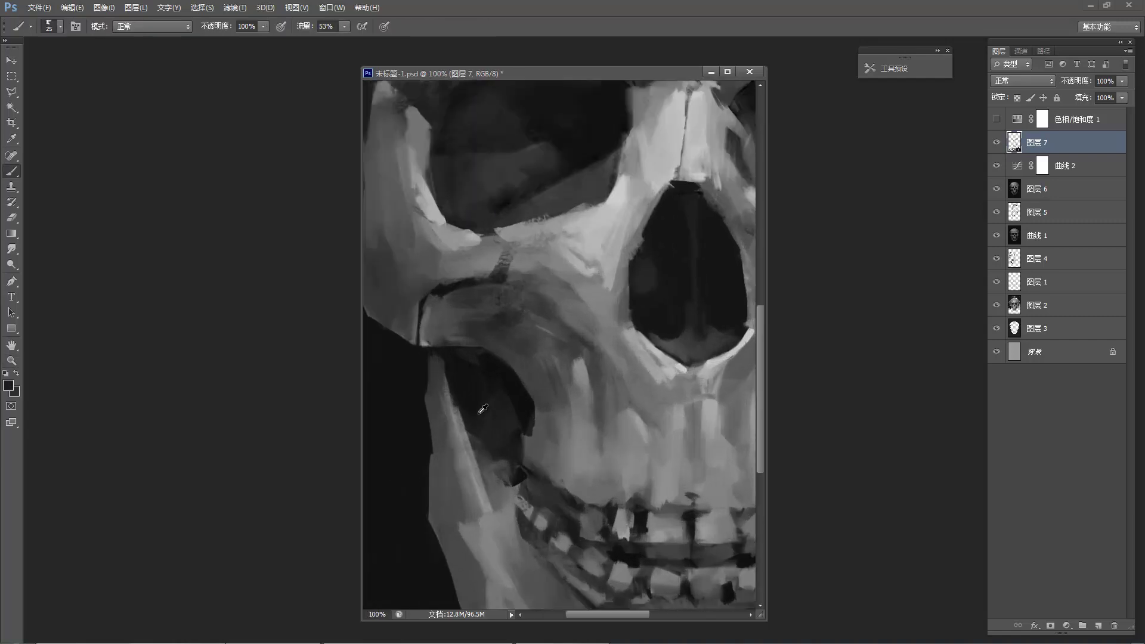
scroll(474, 453, "down", 1, "alt")
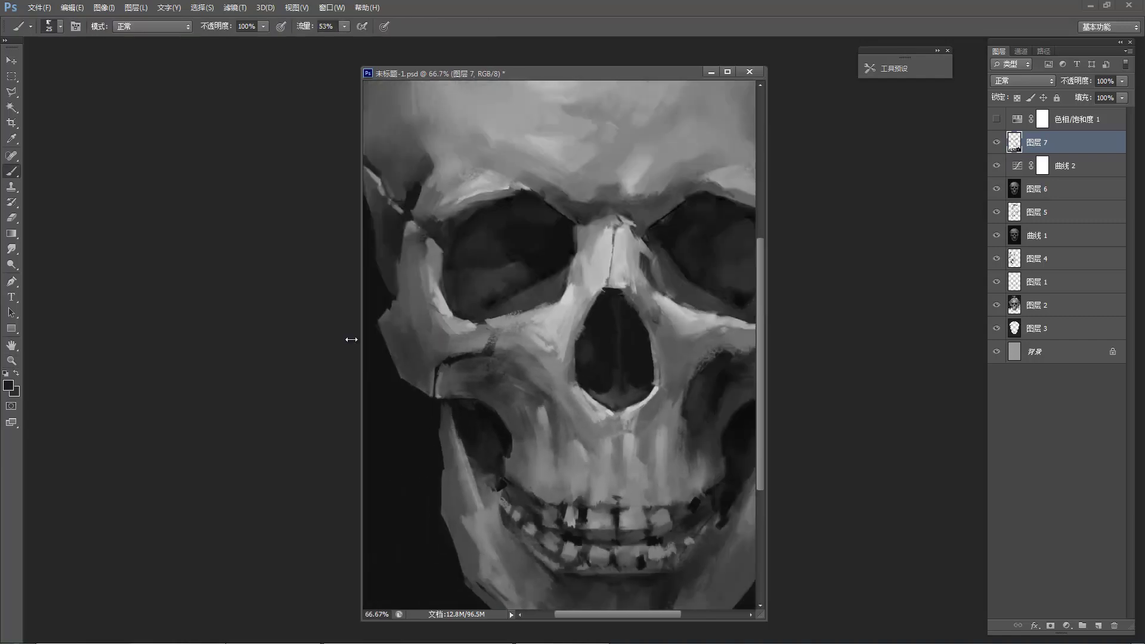
mouse_move(455, 491)
left_mouse_down()
mouse_move(450, 463)
mouse_move(460, 505)
left_mouse_up()
left_click(448, 485, "alt")
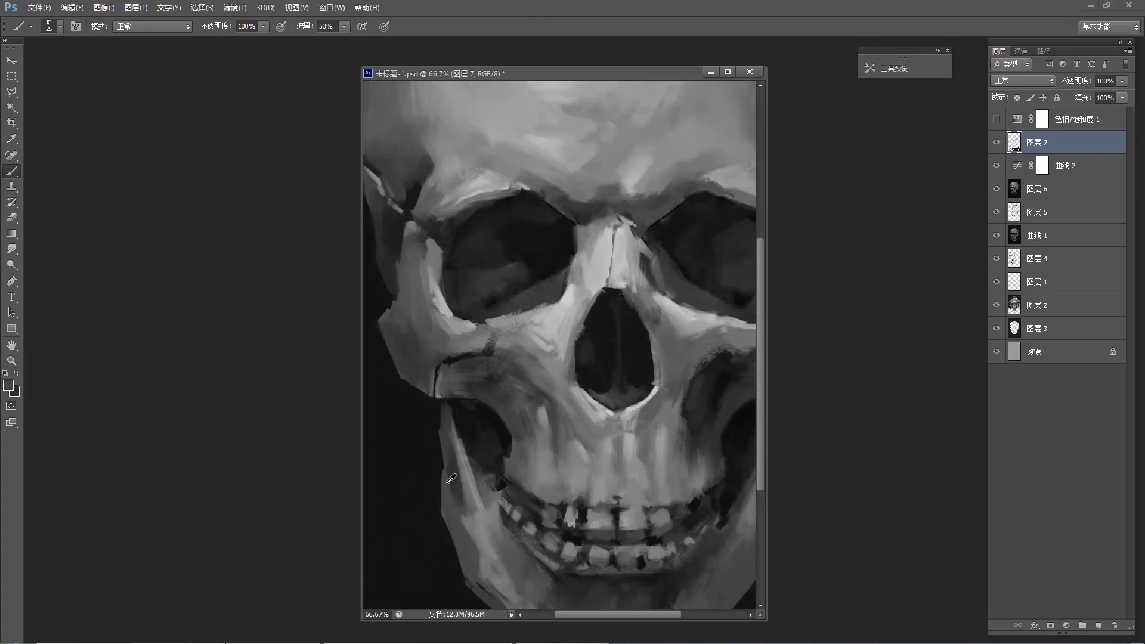
left_click(452, 452, "alt")
left_click(464, 466, "alt")
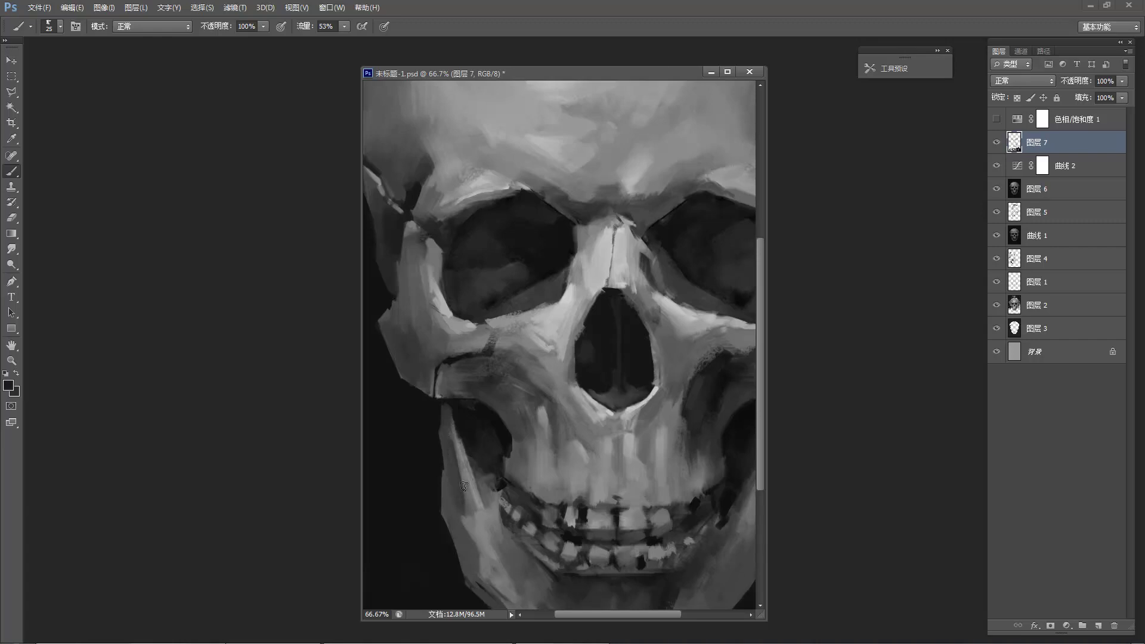
left_click(466, 534, "alt")
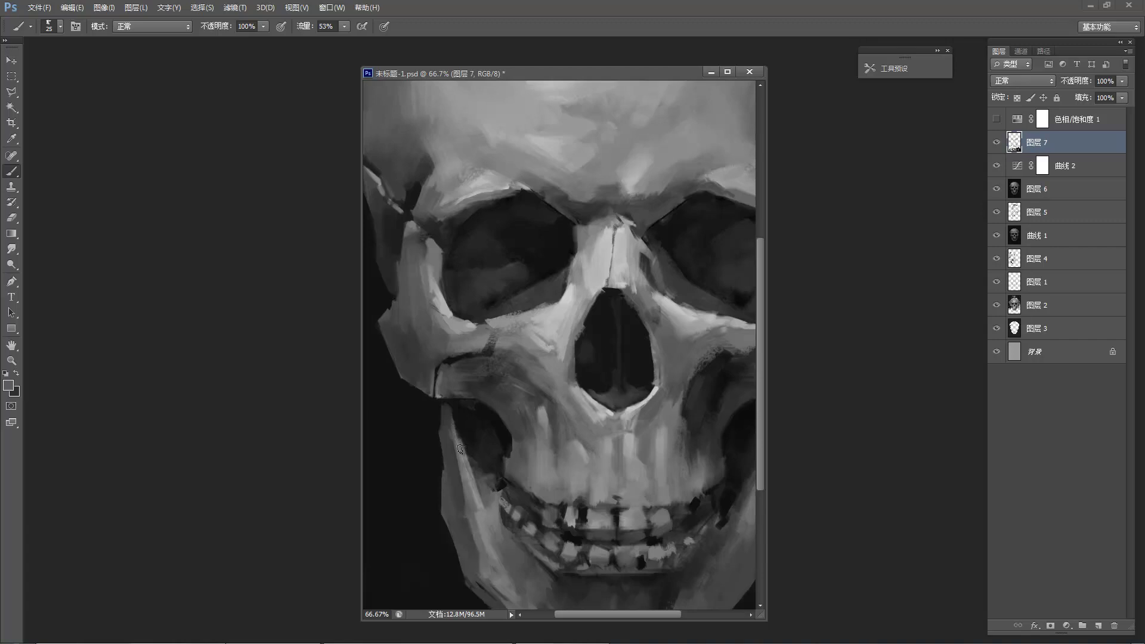
Blend the highlight above the left brow into the lower forehead with sampled greys.
key("z")
left_click(467, 394, "alt")
left_click(467, 394, "alt")
left_click(467, 395, "alt")
key("b")
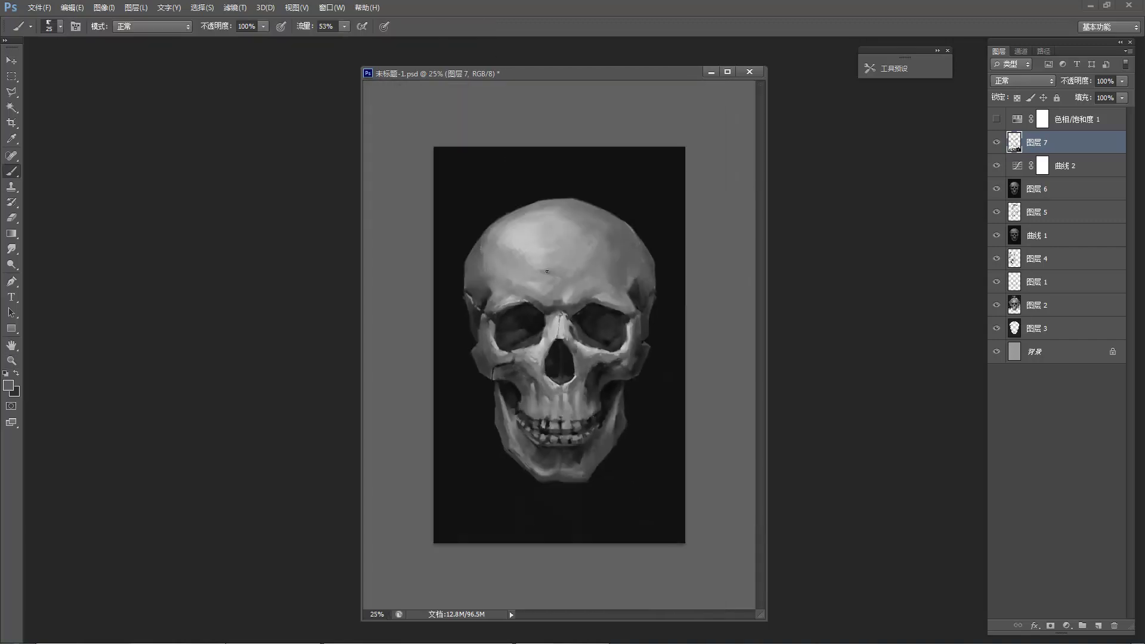
key("z")
left_click(525, 295)
left_click(525, 296)
left_click(525, 295)
key("b")
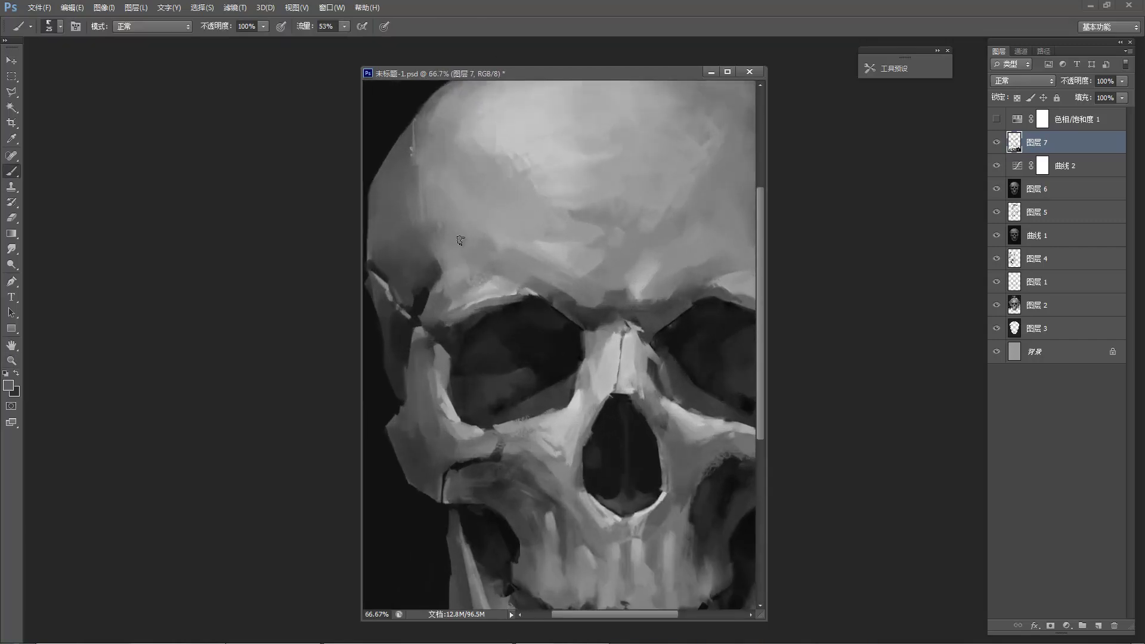
left_click(494, 283, "alt")
left_click(537, 280, "alt")
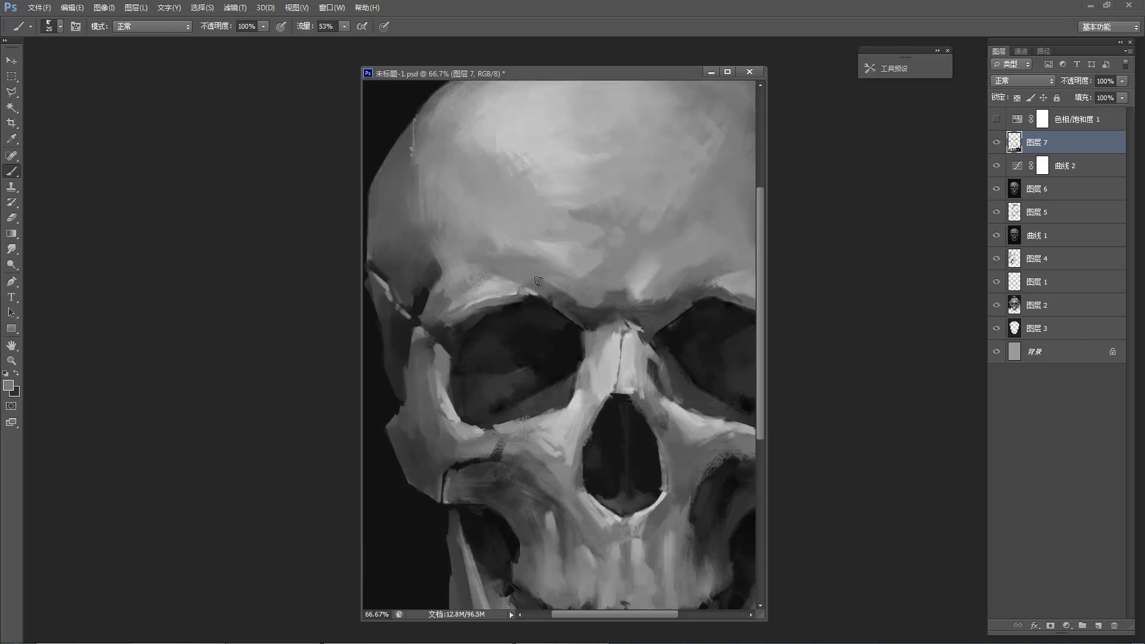
left_click(582, 261, "alt")
scroll(464, 251, "down", 3, "alt")
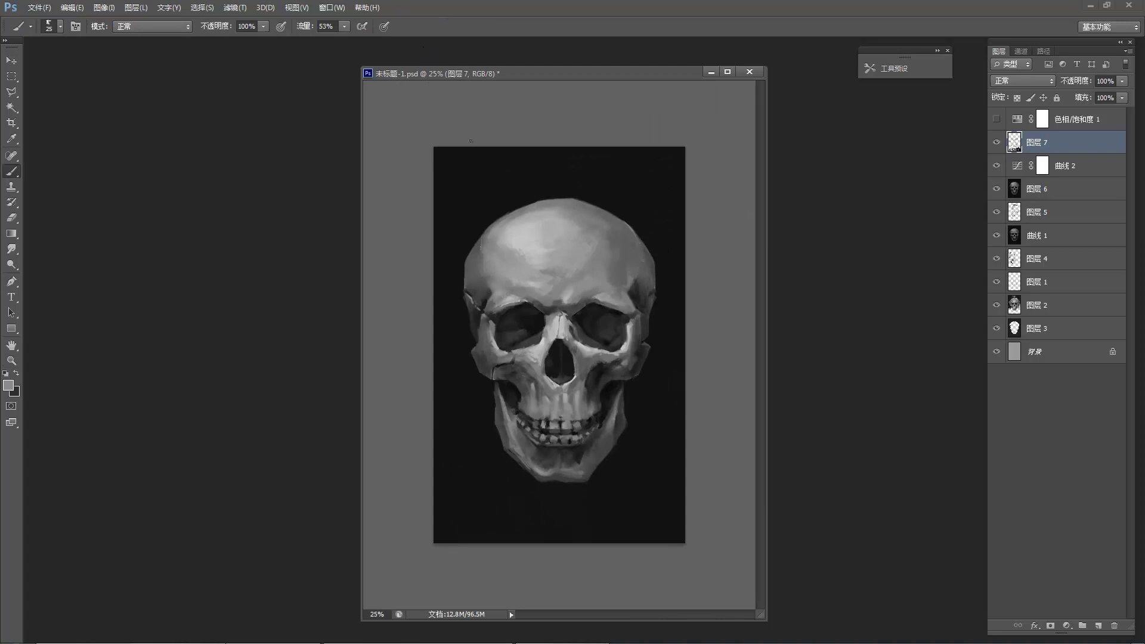
Clean up the outer edge of the left temple with the sampled background black.
key("z")
left_click(486, 167)
left_click(414, 286)
left_click(412, 259)
left_click(412, 258)
key("b")
left_click(398, 266, "alt")
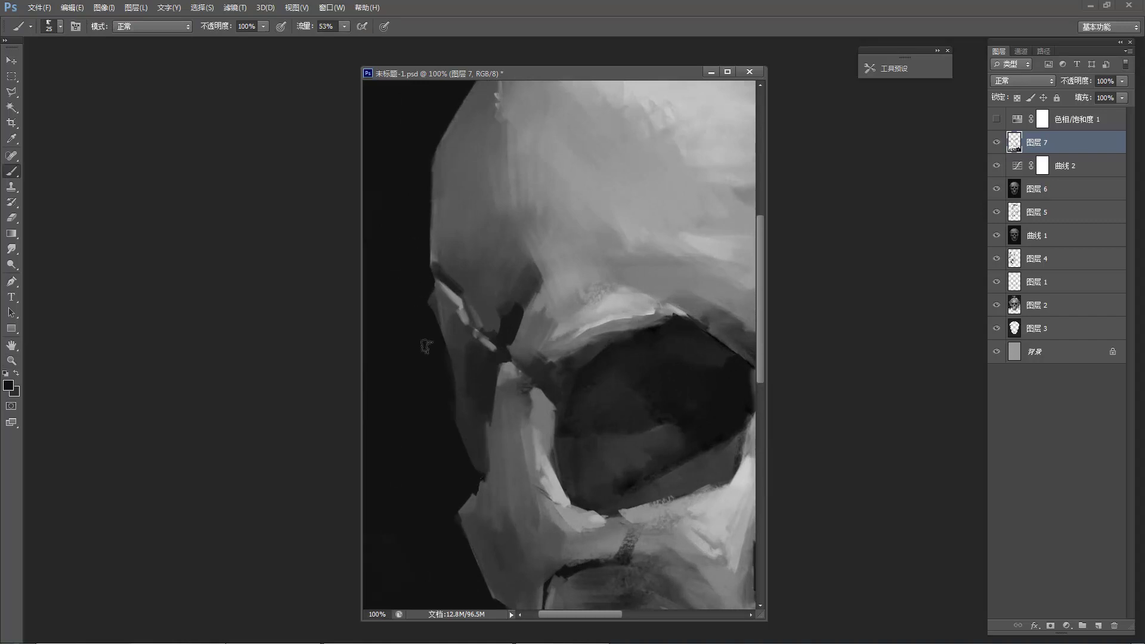
left_click(515, 197, "alt")
left_click(515, 191, "alt")
left_click(514, 176, "alt")
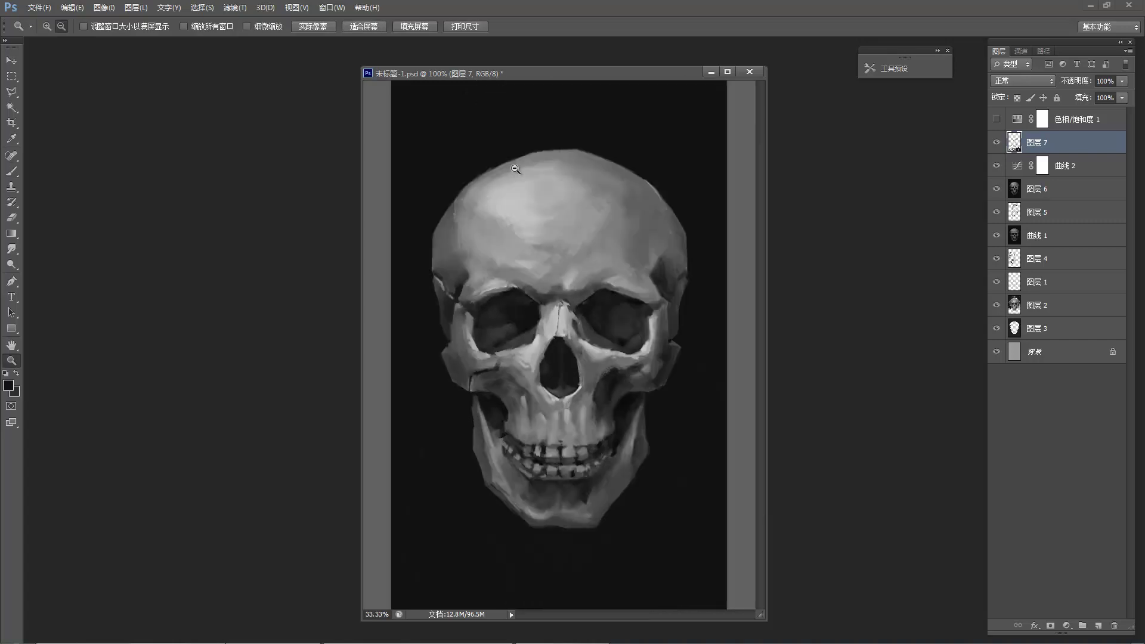
left_click(517, 175, "alt")
left_click(525, 177, "alt")
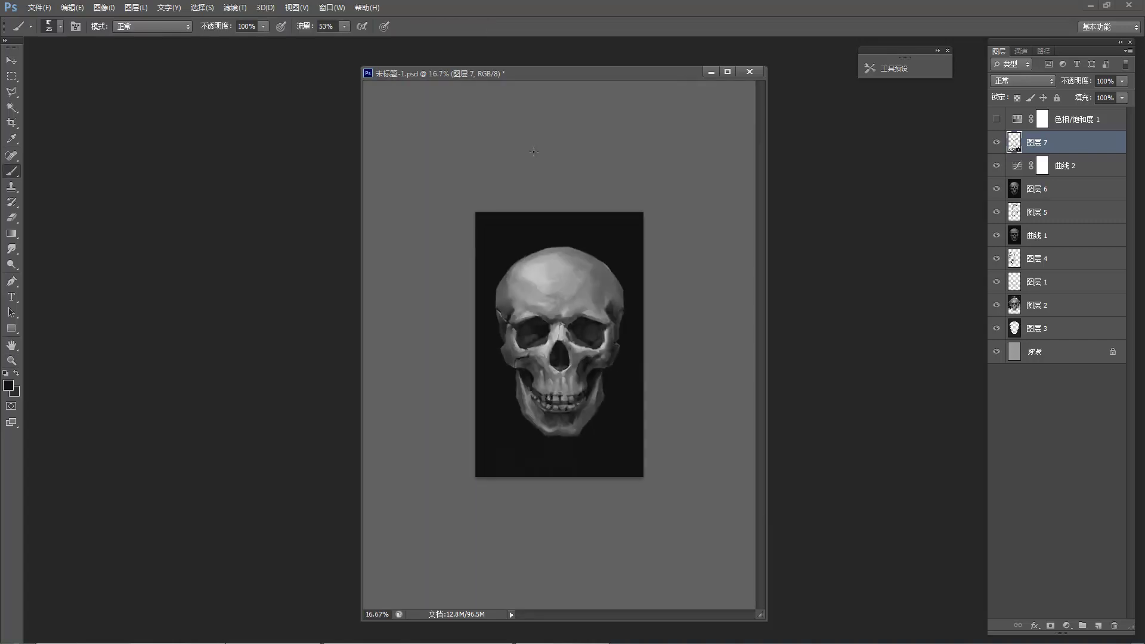
Rework the dark hollow and crack of the left temple beside the eye socket with sampled dark greys.
scroll(549, 196, "up", 3)
left_click(429, 328, "alt")
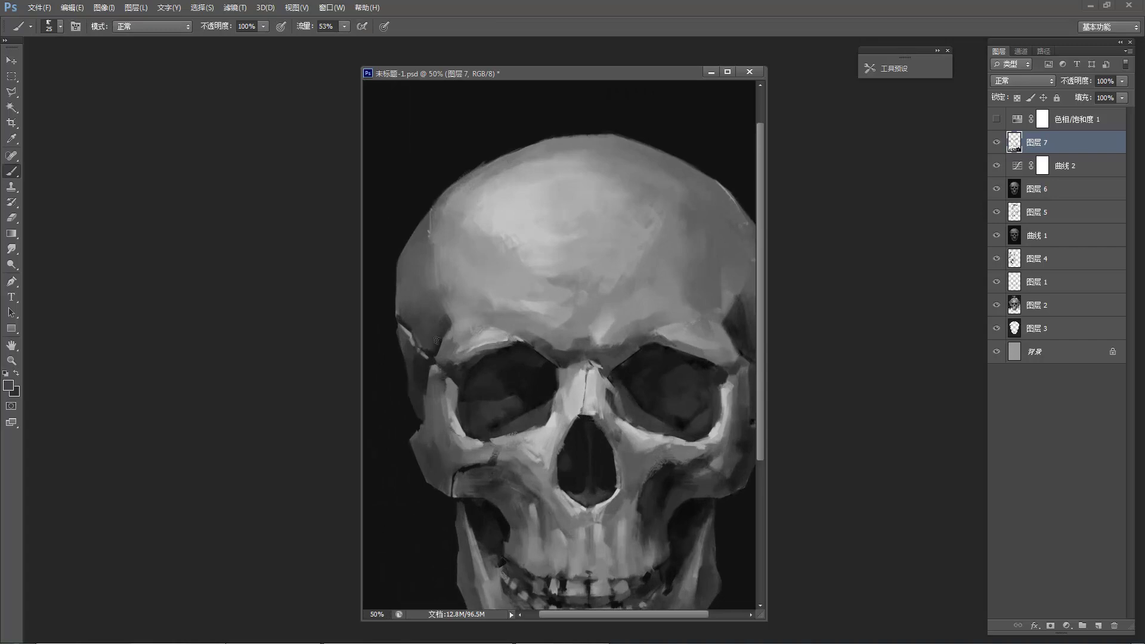
left_click(437, 338, "alt")
left_click_drag(456, 309, 449, 318)
left_click(436, 341, "alt")
left_click(416, 326, "alt")
left_click(422, 377, "alt")
left_click(421, 289, "alt")
left_click(421, 288, "alt")
left_click(421, 289, "alt")
Soften the transition from the left temple hollow into the outer forehead with sampled greys.
left_click(486, 272, "ctrl")
left_click(482, 272, "ctrl")
left_click(483, 272)
key("b")
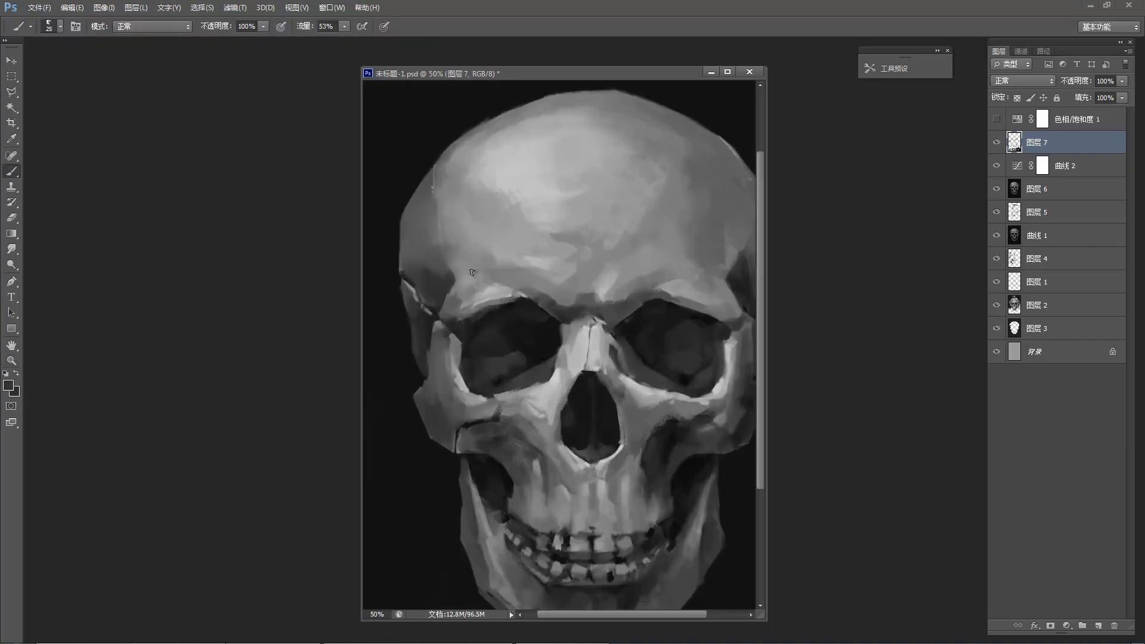
left_click(459, 263, "alt")
left_click(468, 274, "alt")
left_click_drag(459, 276, 452, 276)
left_click(459, 286, "alt")
key("z")
left_click(539, 225, "alt")
left_click(539, 224, "alt")
key("b")
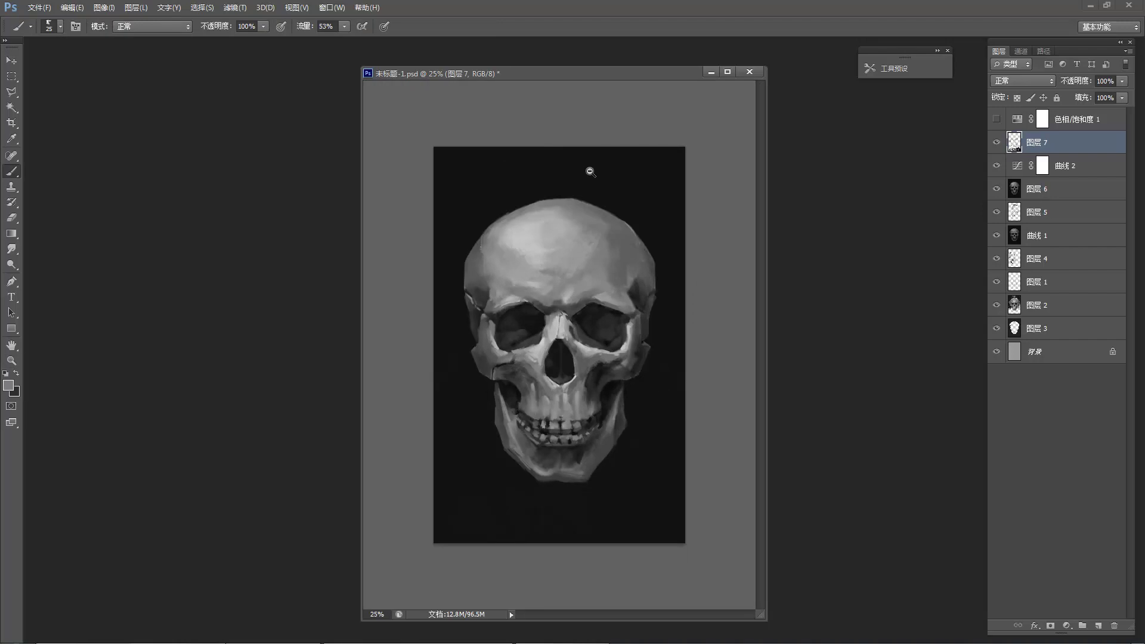
Touch up the right side of the forehead with a sampled grey.
left_click(561, 177, "ctrl")
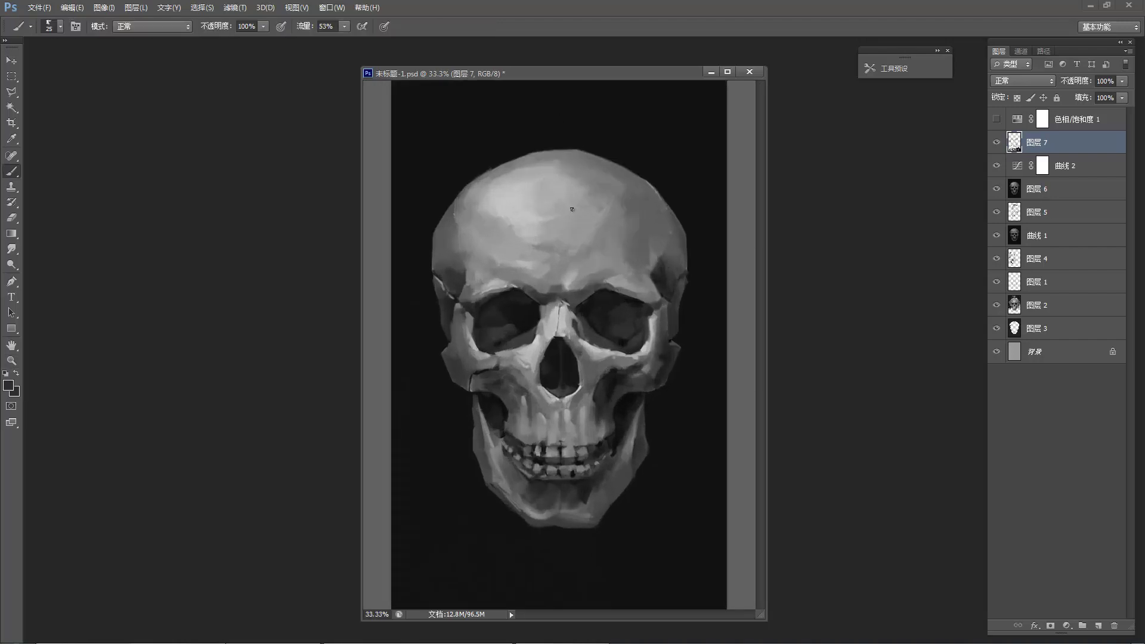
left_click(630, 251, "alt")
left_click(574, 402, "alt")
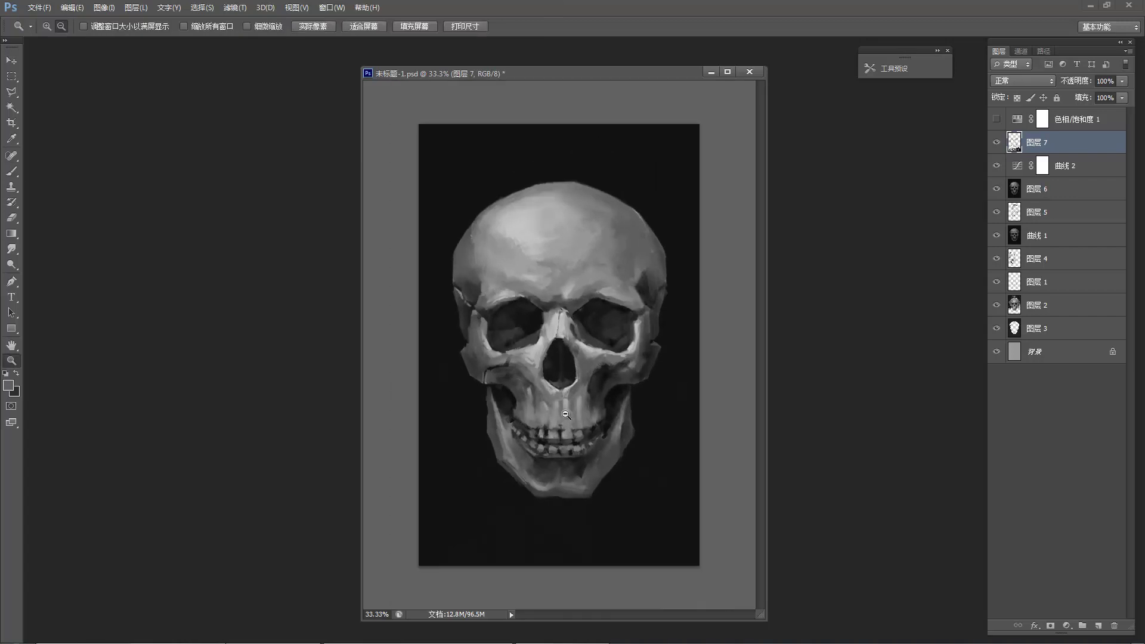
Reduce the brush size to 9 and refine the gum line above the upper front teeth with sampled greys.
left_click(558, 447, "ctrl")
left_click(558, 447, "ctrl")
left_click(558, 447, "ctrl")
left_click(561, 440, "alt")
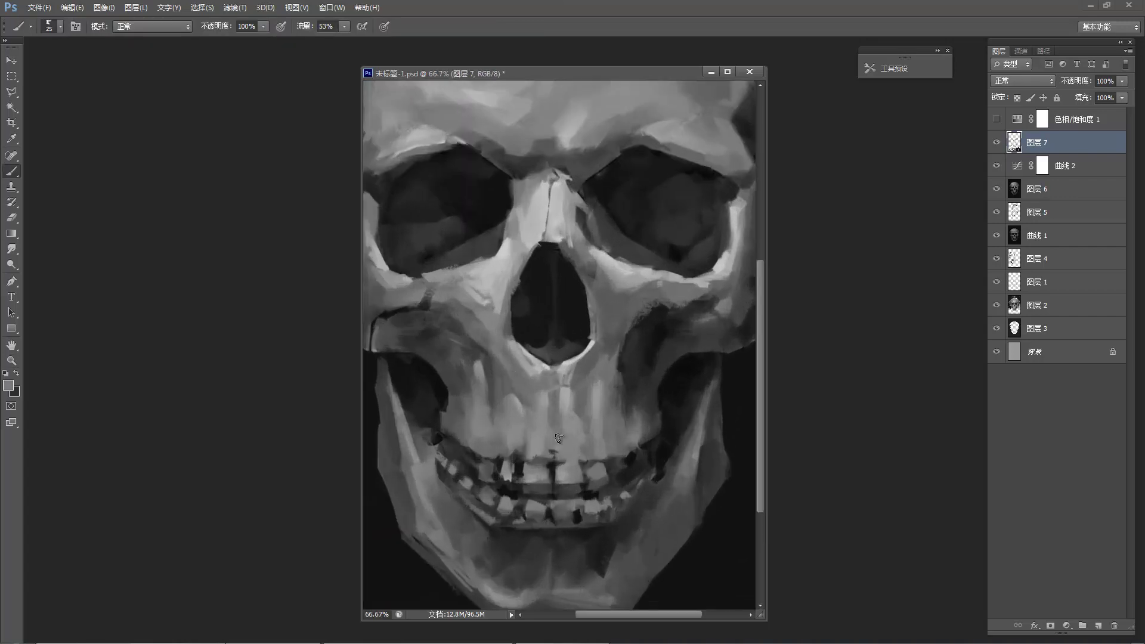
key("bracketleft")
key("bracketleft")
key("bracketleft")
key("p")
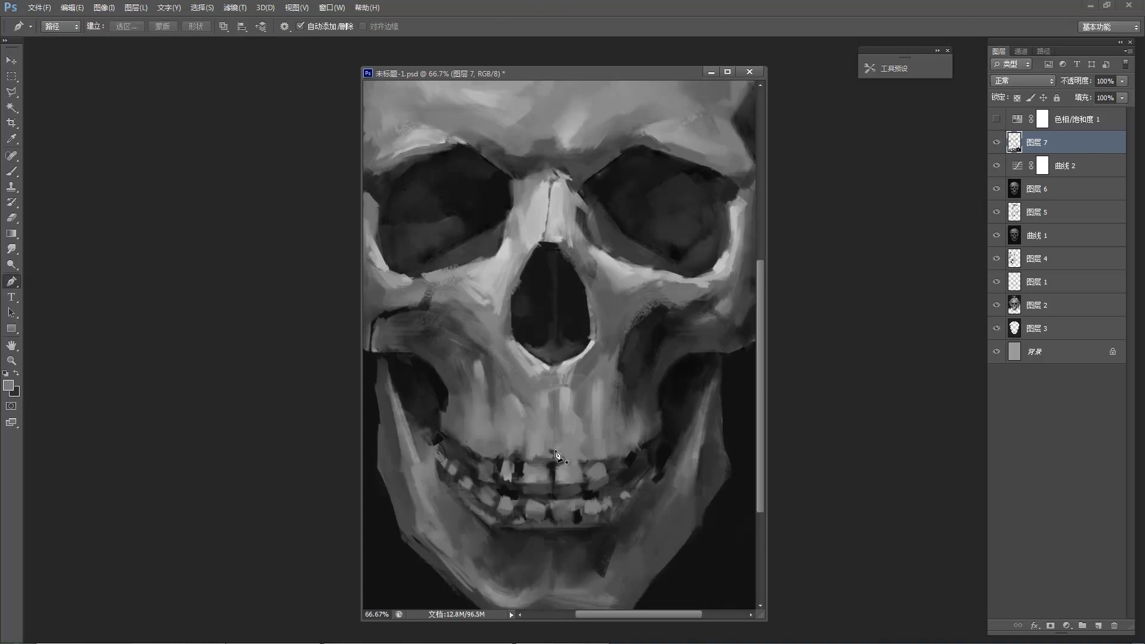
key("b")
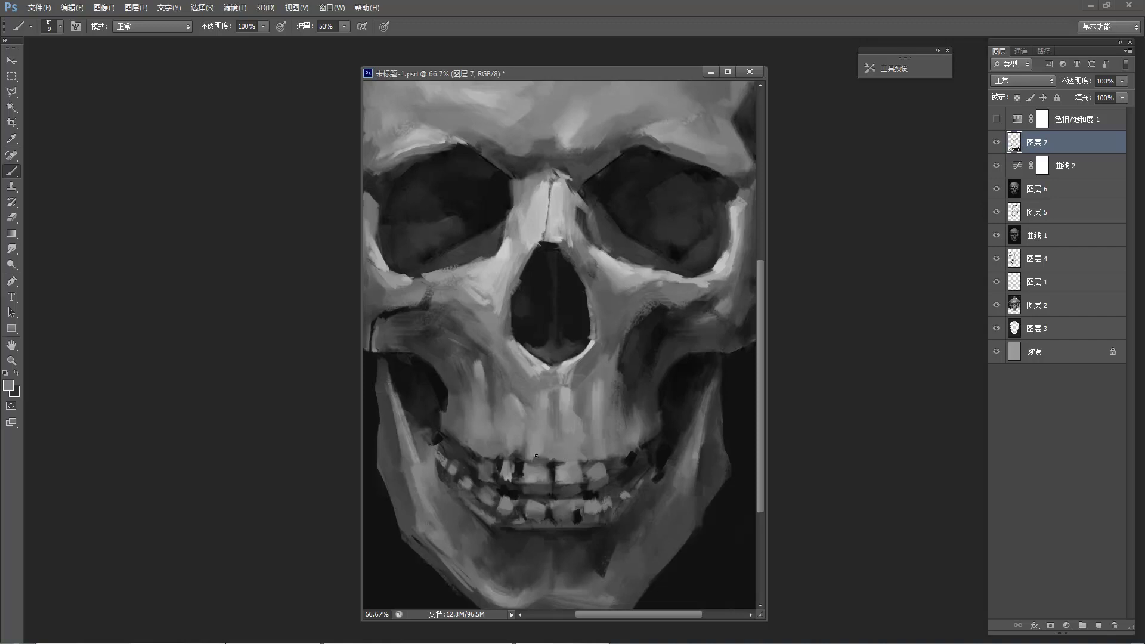
left_click(561, 462, "alt")
Set the brush size to 20 and clean up the lower right jaw and its outer edge with sampled tones.
left_click_drag(575, 522, 583, 445)
key("bracketright")
left_click(646, 512, "alt")
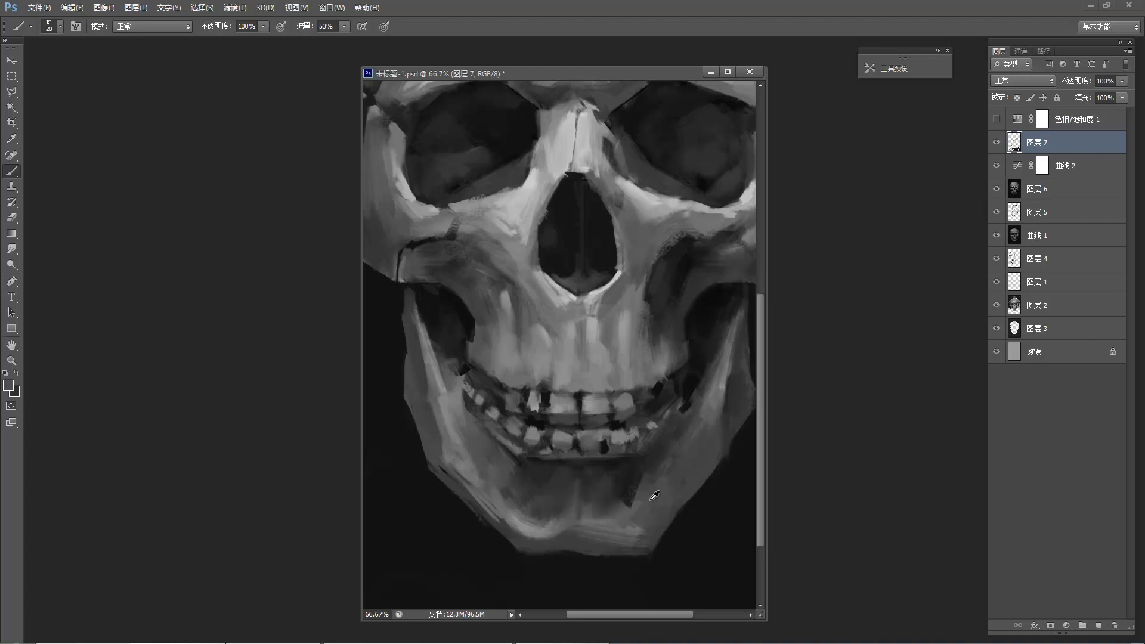
left_click(686, 537, "alt")
key("z")
left_click(706, 514, "alt")
left_click(705, 514, "alt")
key("b")
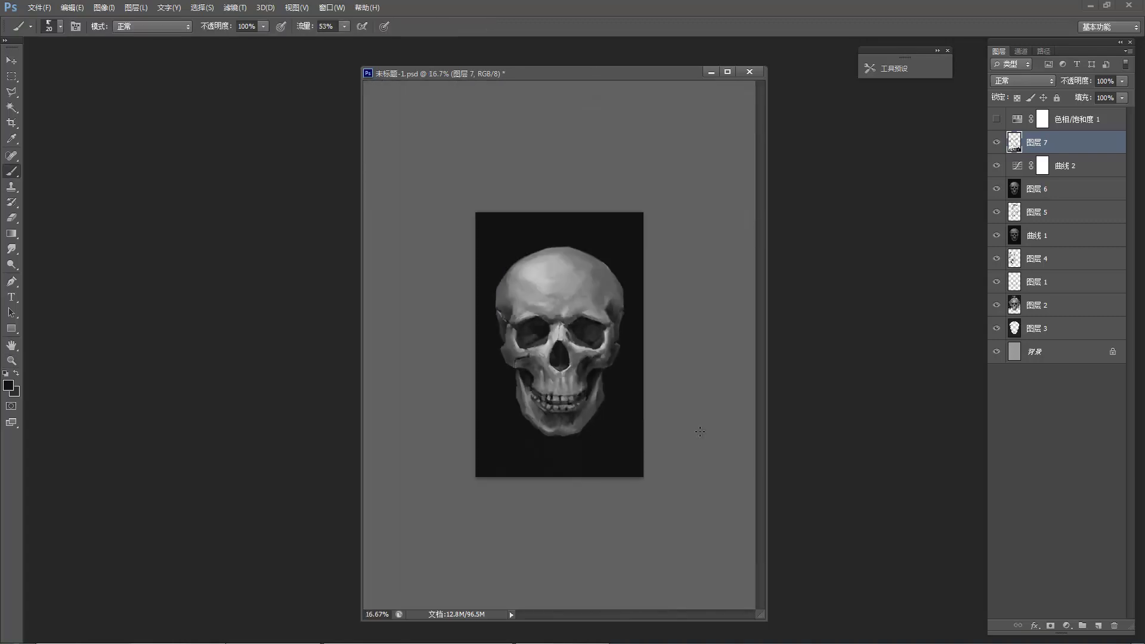
Refine the upper right edge of the cranium with a sampled tone.
key("z")
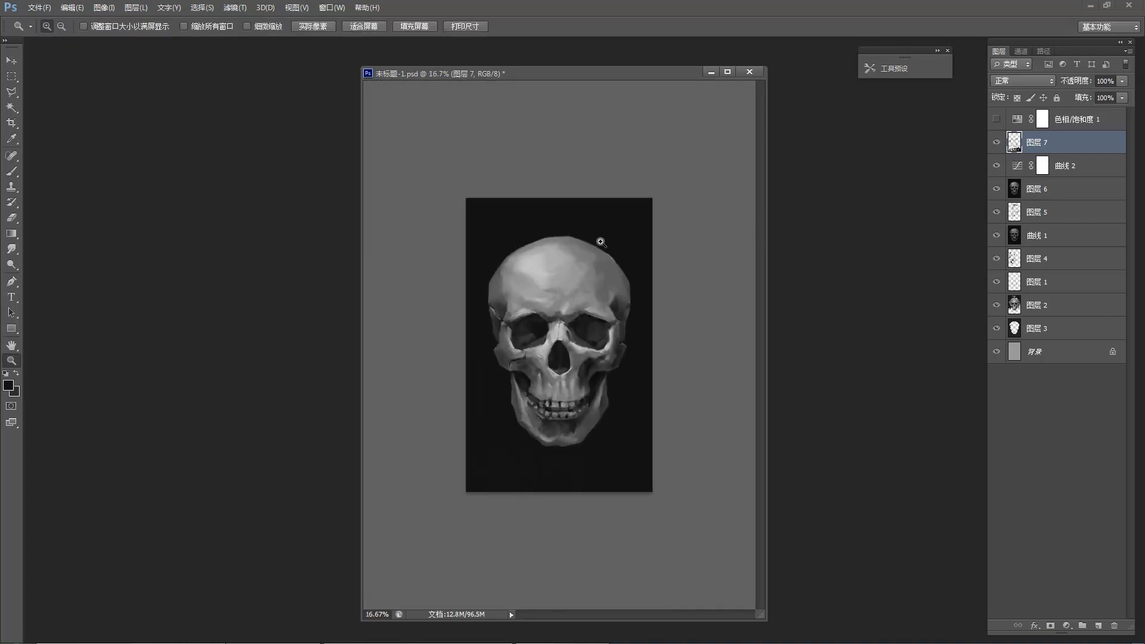
left_click(591, 240)
left_click(590, 238)
left_click(590, 237)
key("b")
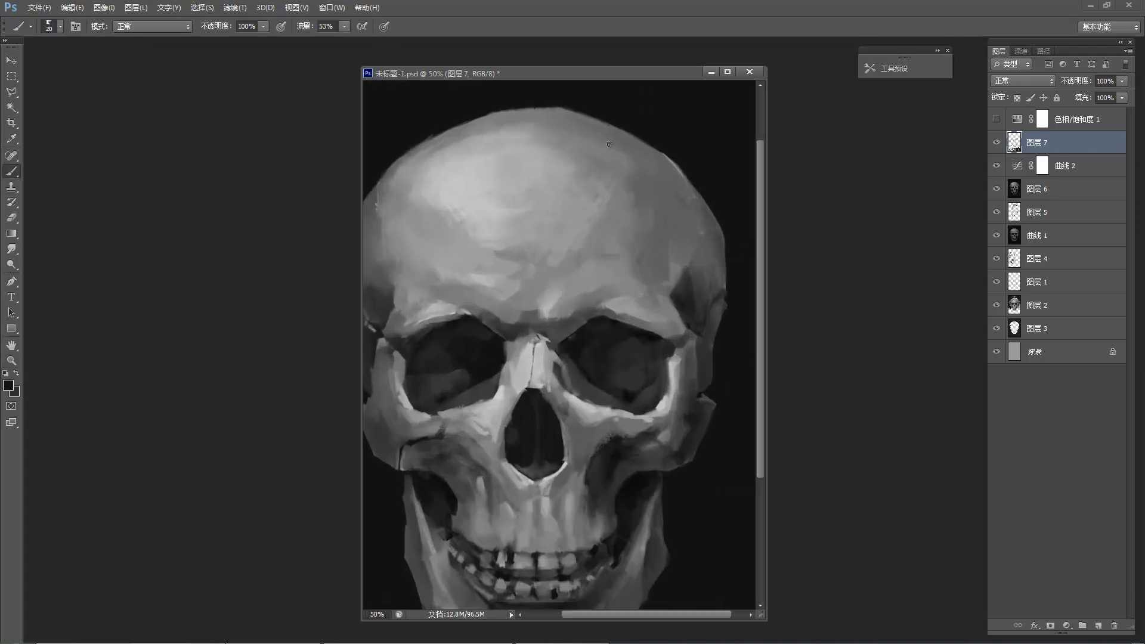
key("z")
left_click(694, 149)
left_click(685, 149)
left_click(662, 150)
left_click(649, 170)
key("b")
left_click(636, 239, "alt")
key("z")
left_click(642, 240, "alt")
left_click(641, 235, "alt")
left_click(641, 231, "alt")
key("b")
Paint a thin, light, jagged line down the right side of the cranium using sampled greys.
left_click(640, 226)
key("b")
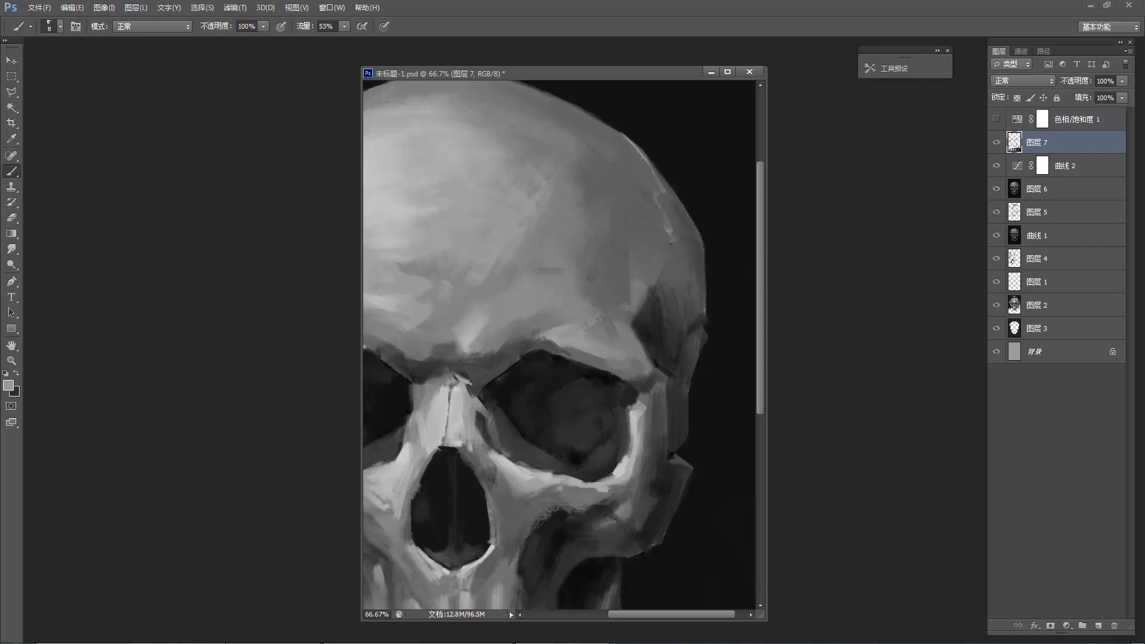
left_click(671, 223, "alt")
left_click(661, 192, "alt")
left_click_drag(662, 193, 671, 239)
left_click(633, 206, "alt")
left_click(631, 160, "alt")
left_click(630, 154, "alt")
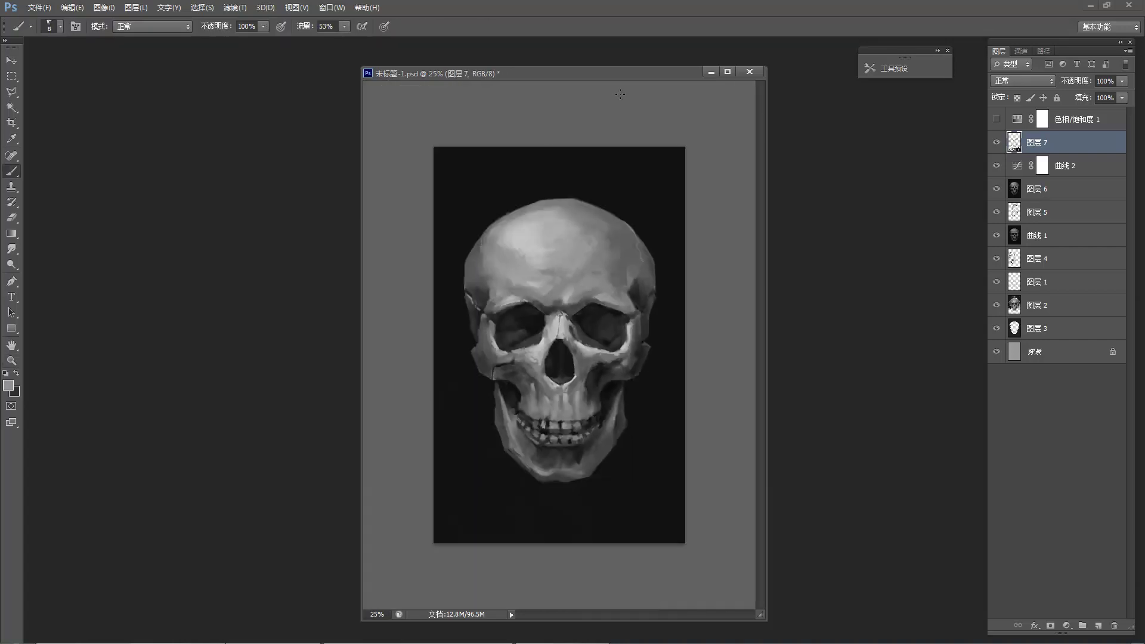
left_click(494, 250, "ctrl")
left_click(494, 241, "ctrl")
left_click(740, 168, "alt")
left_click(749, 197, "alt")
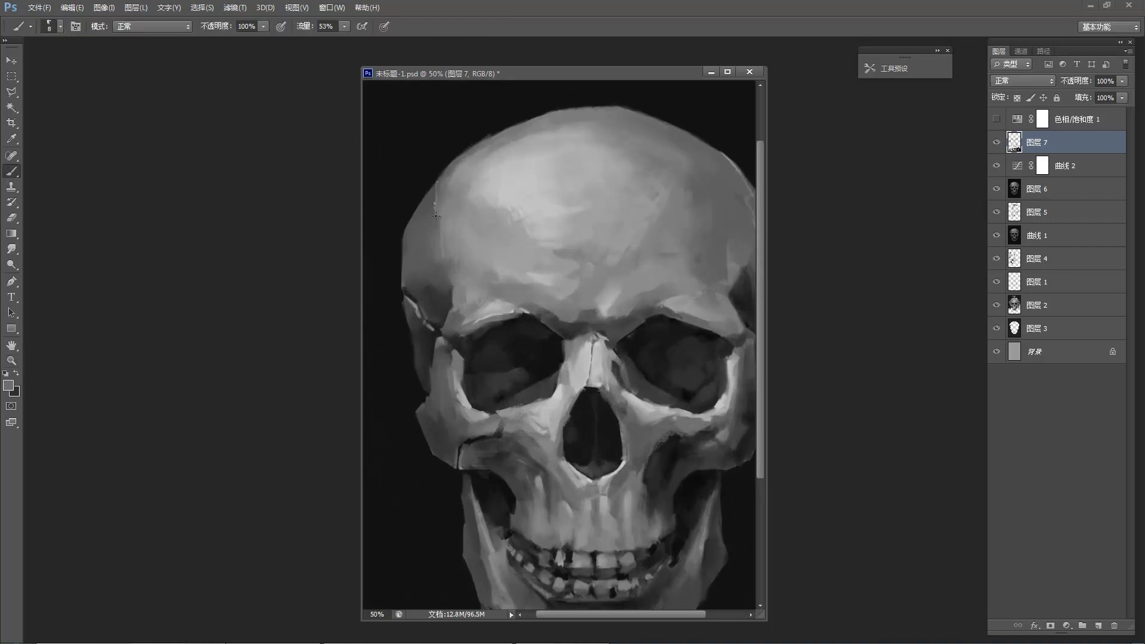
Paint a matching thin light line down the left side of the cranium.
left_click_drag(434, 211, 433, 214)
left_click(437, 182, "alt")
left_click(437, 182, "alt")
Blend the thin line on the left side of the cranium into the surrounding bone with sampled greys.
left_click(523, 239, "ctrl")
left_click(504, 226, "ctrl")
left_click(460, 197, "ctrl")
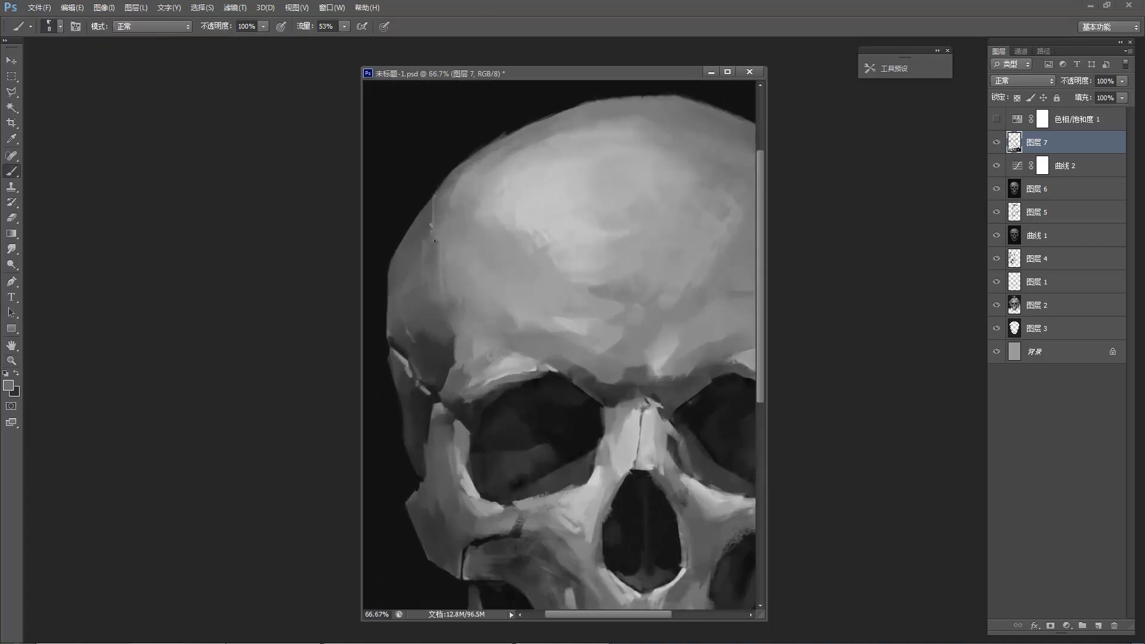
left_click(439, 221, "alt")
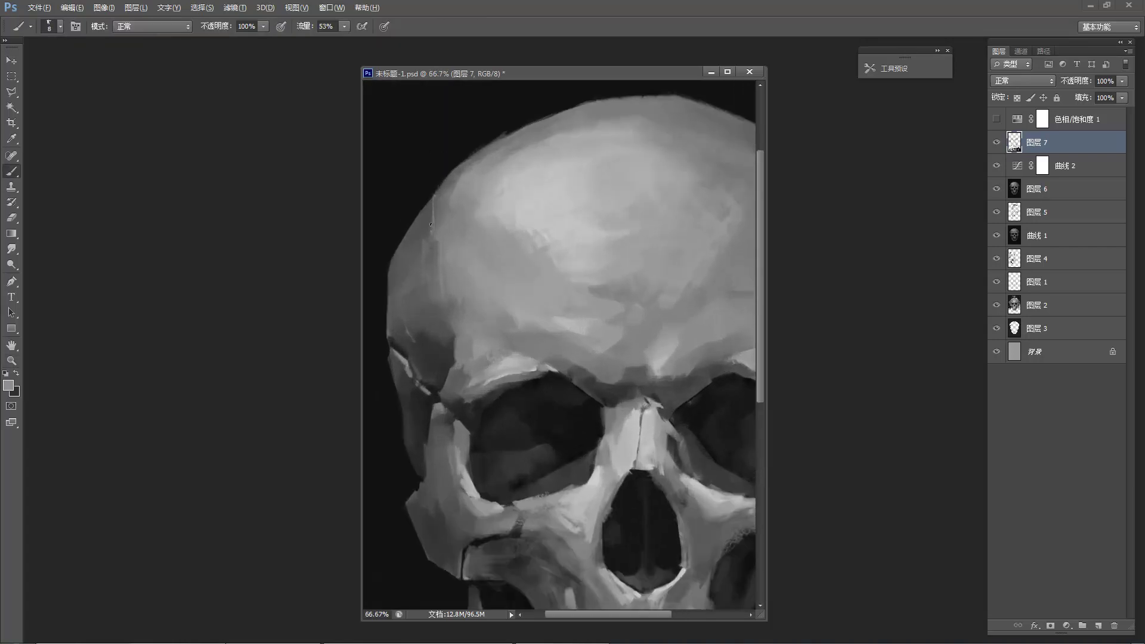
left_click(429, 252, "alt")
left_click(425, 226, "alt")
left_click(425, 242, "alt")
left_click(418, 238, "alt")
scroll(419, 243, "down", 2)
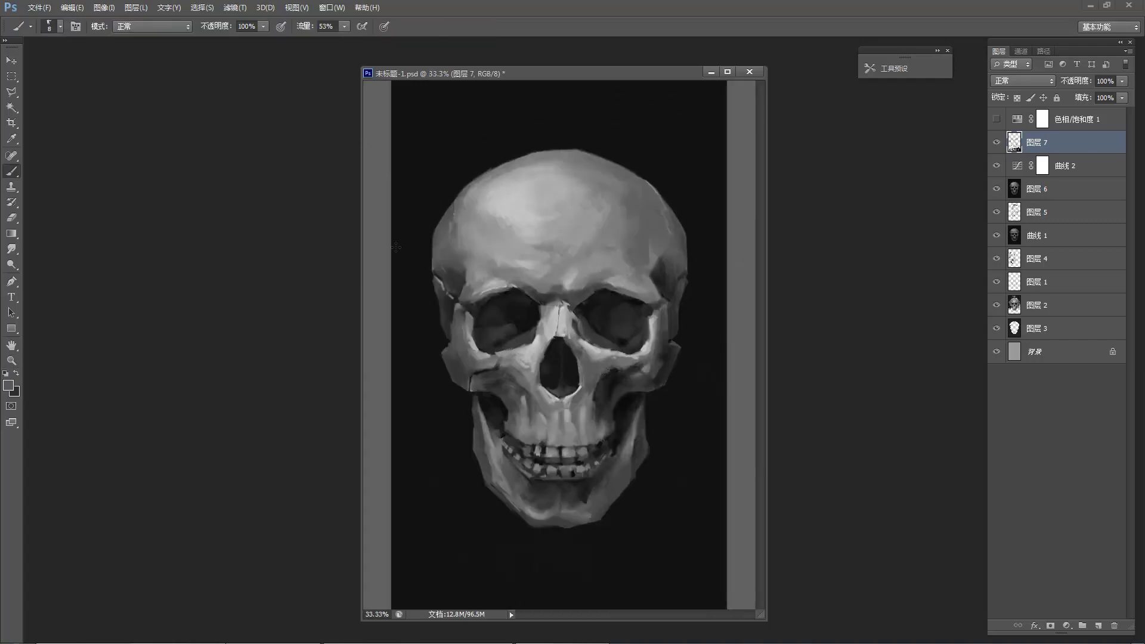
Define the dark gap between the two upper central teeth with sampled tones.
scroll(511, 366, "up", 1)
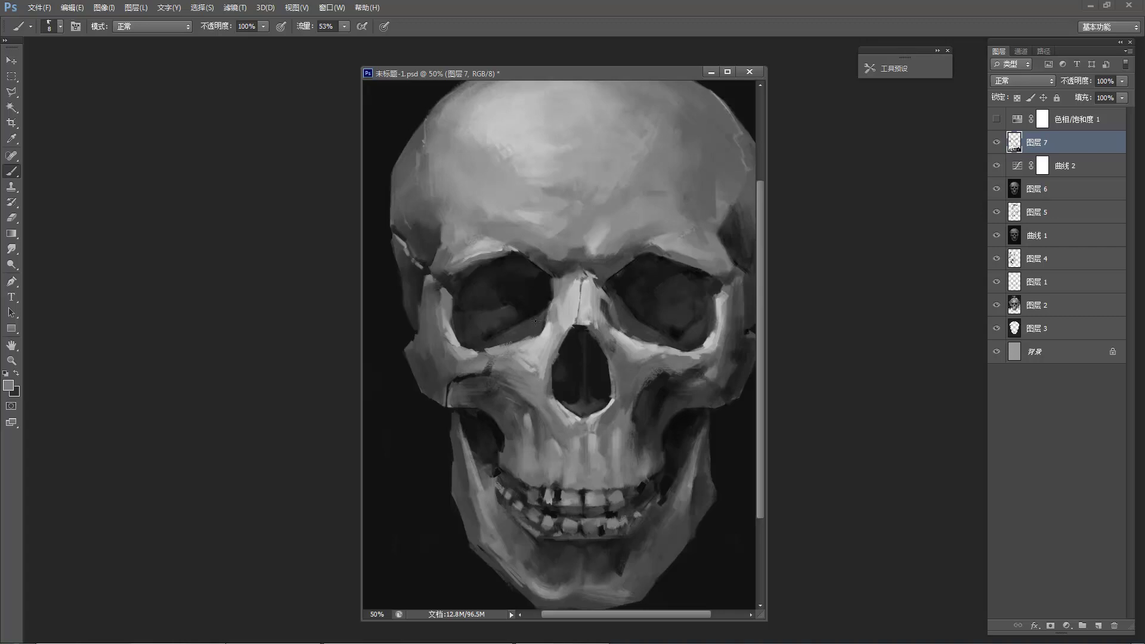
key("z")
left_click(632, 325, "alt")
left_click(632, 325, "alt")
key("ctrl+space")
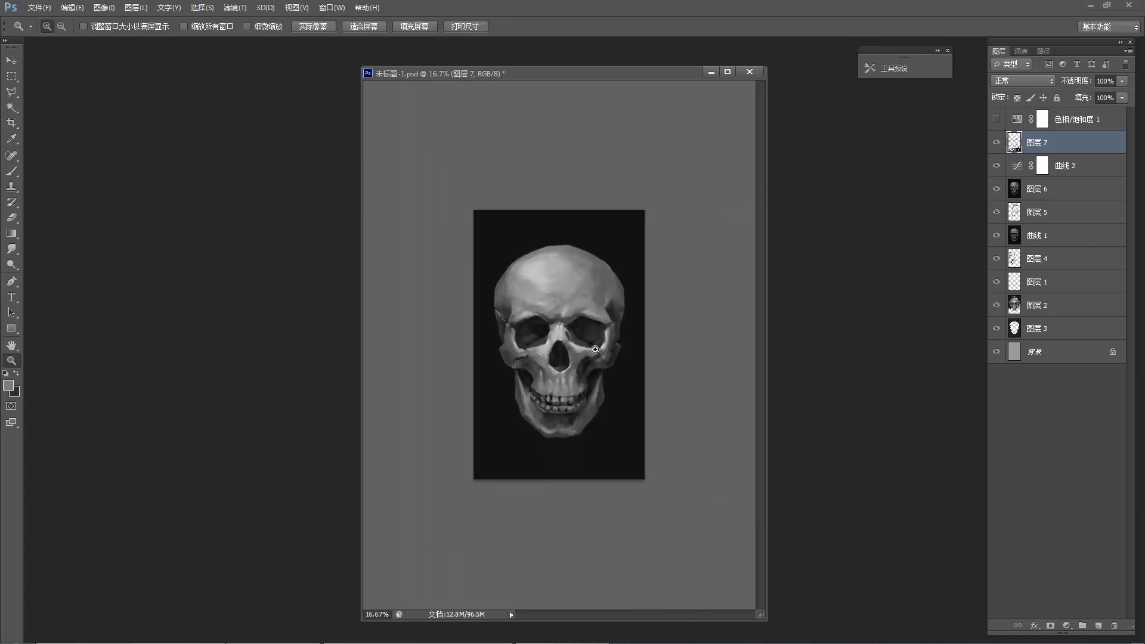
left_click(564, 386, "ctrl")
left_click(563, 387, "ctrl")
left_click(548, 431)
left_click(548, 431)
key("b")
left_click(553, 455, "alt")
left_click(555, 465, "alt")
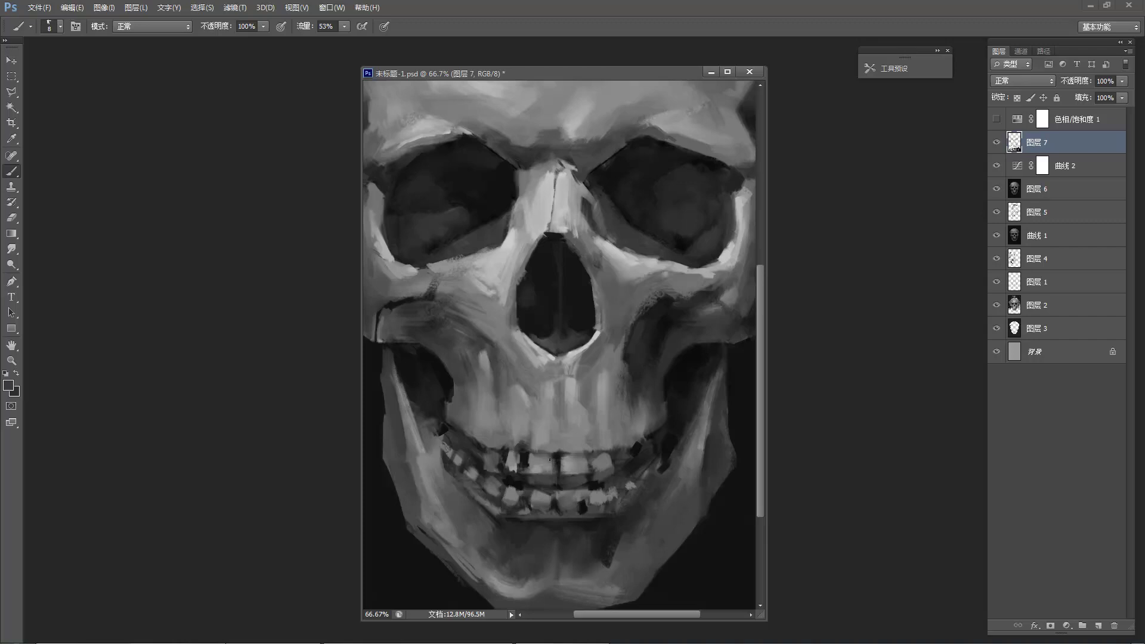
left_click(551, 460, "alt")
left_click(564, 455, "alt")
left_click_drag(563, 455, 567, 466)
Reshape the top edges of the upper central teeth along the gum line with sampled greys.
left_click(579, 454, "alt")
left_click(571, 457, "alt")
left_click(564, 447, "alt")
left_click(553, 452, "alt")
Reshape the outer upper right teeth with sampled darks at brush size 10, undoing one unwanted stroke.
left_click(614, 452, "alt")
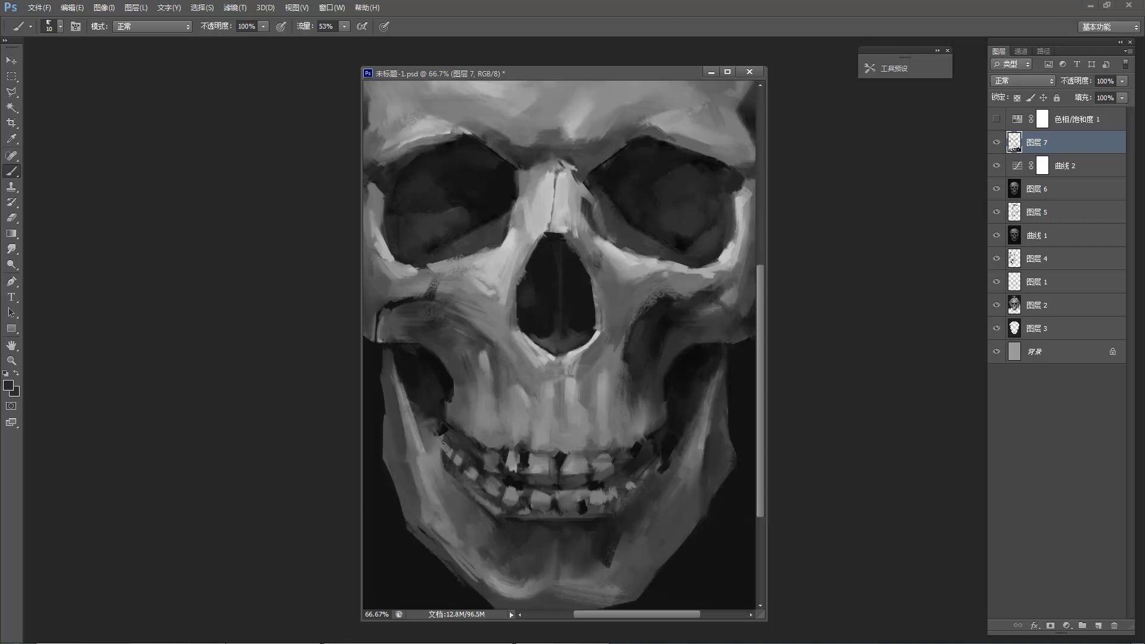
left_click(638, 449, "alt")
left_click(625, 450, "alt")
left_click_drag(606, 479, 608, 453)
key("ctrl+z")
left_click(637, 449, "alt")
Darken and break up the right back teeth with sampled shadow tones.
mouse_move(613, 465)
left_mouse_down()
mouse_move(608, 479)
mouse_move(620, 484)
mouse_move(656, 462)
mouse_move(652, 478)
left_mouse_up()
left_click(648, 486, "alt")
left_click(663, 467, "alt")
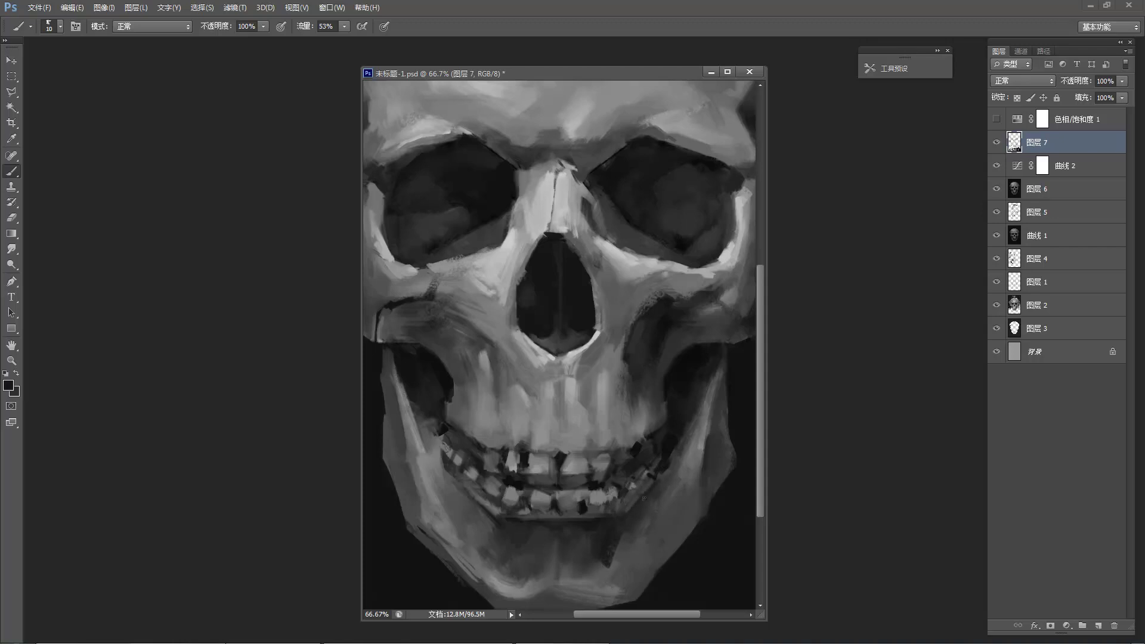
left_click(655, 489, "alt")
left_click(649, 447, "alt")
left_click(638, 422, "alt")
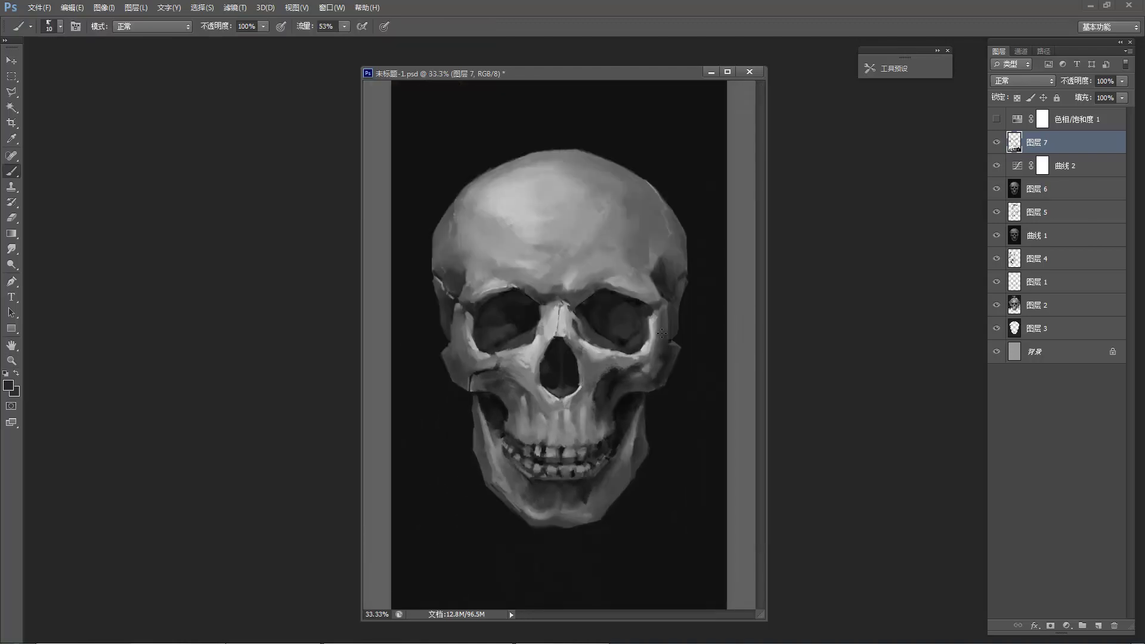
Redefine the gap beside the lower left front teeth with sampled tones.
left_click(601, 404, "ctrl")
left_click(600, 404, "ctrl")
left_click(601, 403, "ctrl")
left_click_drag(442, 508, 481, 380)
left_click(486, 501, "alt")
left_click(492, 501, "alt")
left_click(484, 506, "alt")
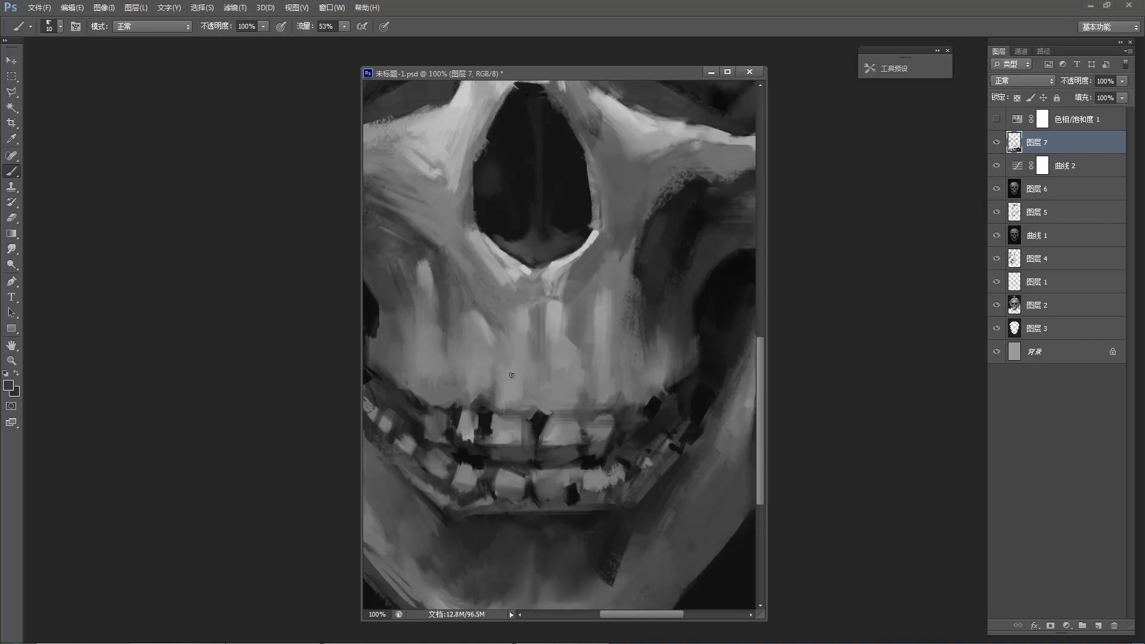
Clean up the upper central gap and the bottom edges of the lower front teeth with sampled tones.
left_click(536, 423, "alt")
left_click(532, 412, "alt")
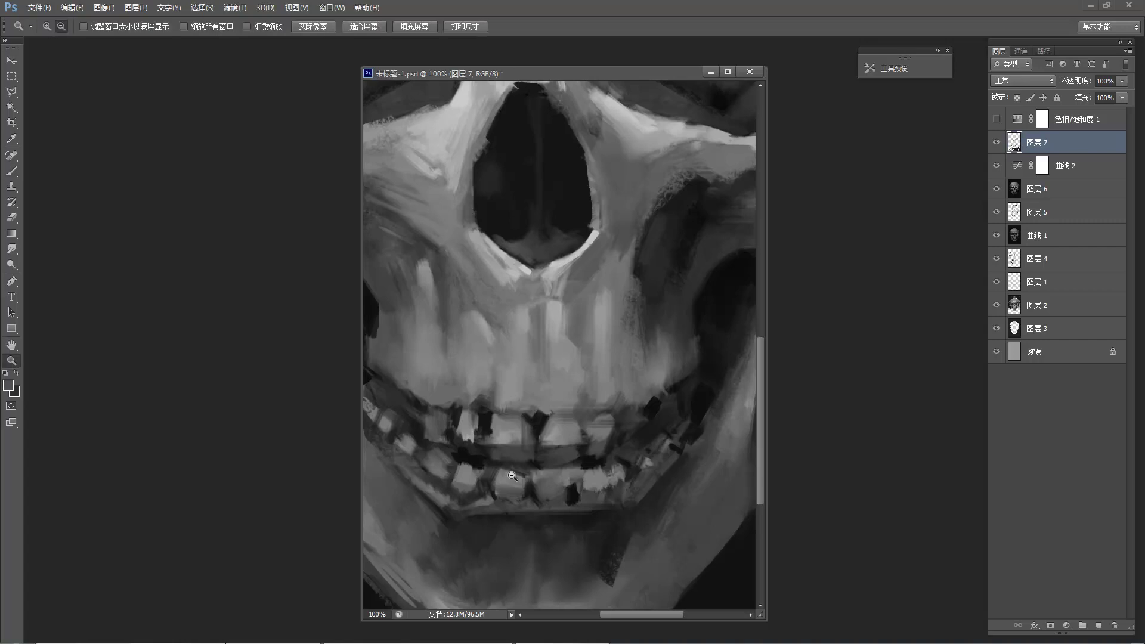
left_click(493, 496, "alt")
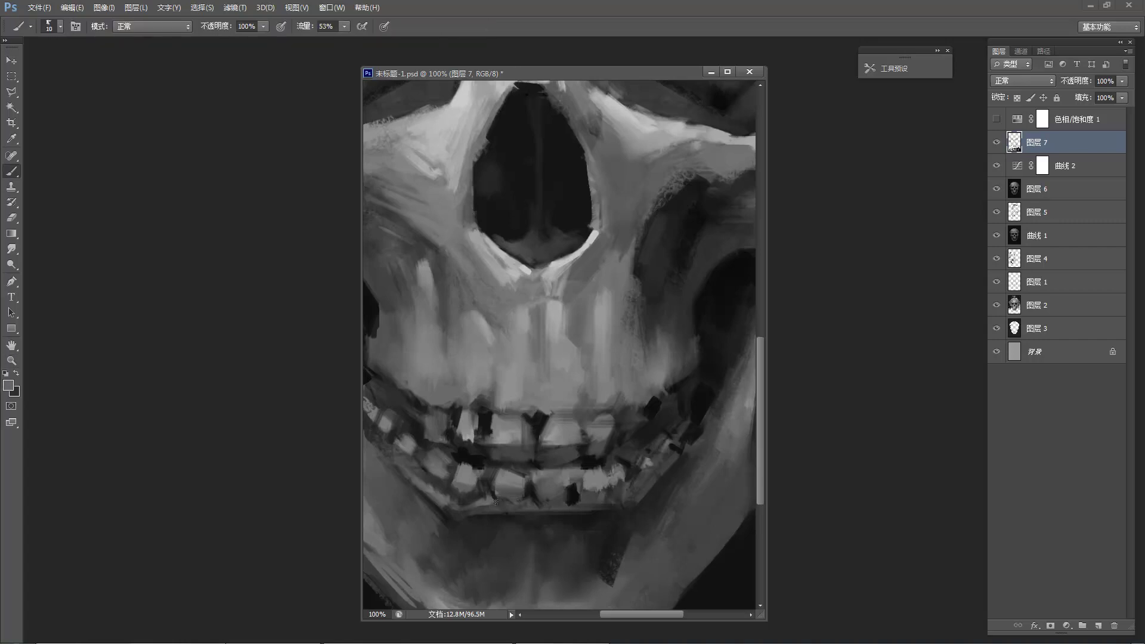
left_click_drag(510, 509, 518, 506)
left_click(525, 509, "alt")
left_click(572, 496, "alt")
Sharpen the dark gap beside the upper left front tooth with sampled darks.
left_click(456, 426, "alt")
left_click(458, 424, "alt")
left_click(460, 417, "alt")
left_click(464, 394, "alt")
left_click(468, 372, "alt")
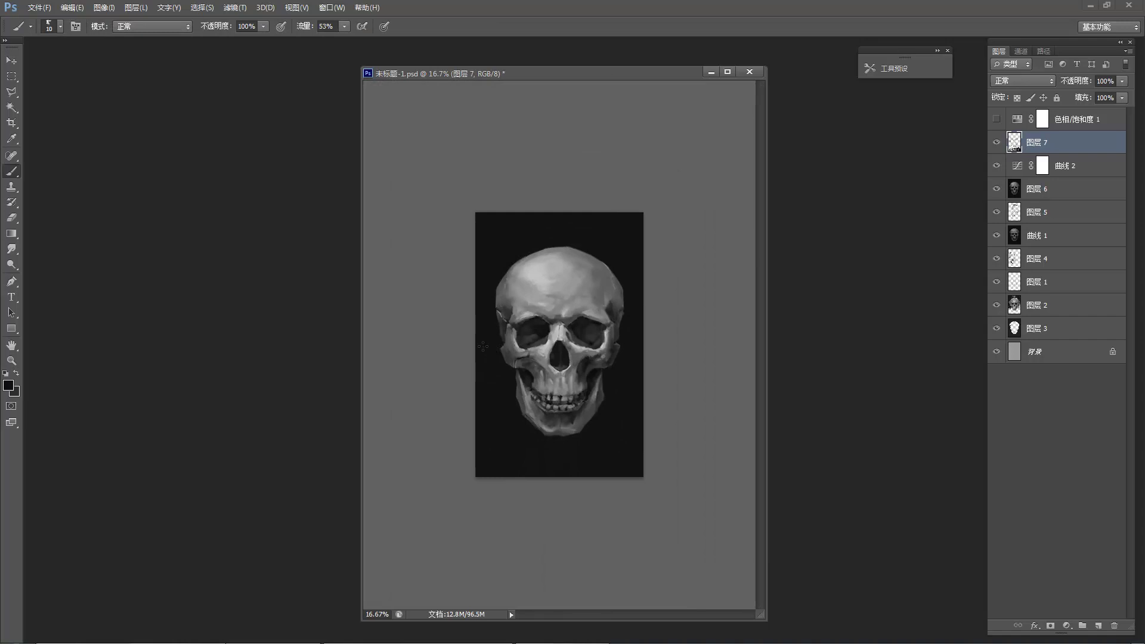
Touch up the upper and lower left teeth and the gaps between them with tones sampled from the surrounding teeth.
scroll(444, 358, "up", 5)
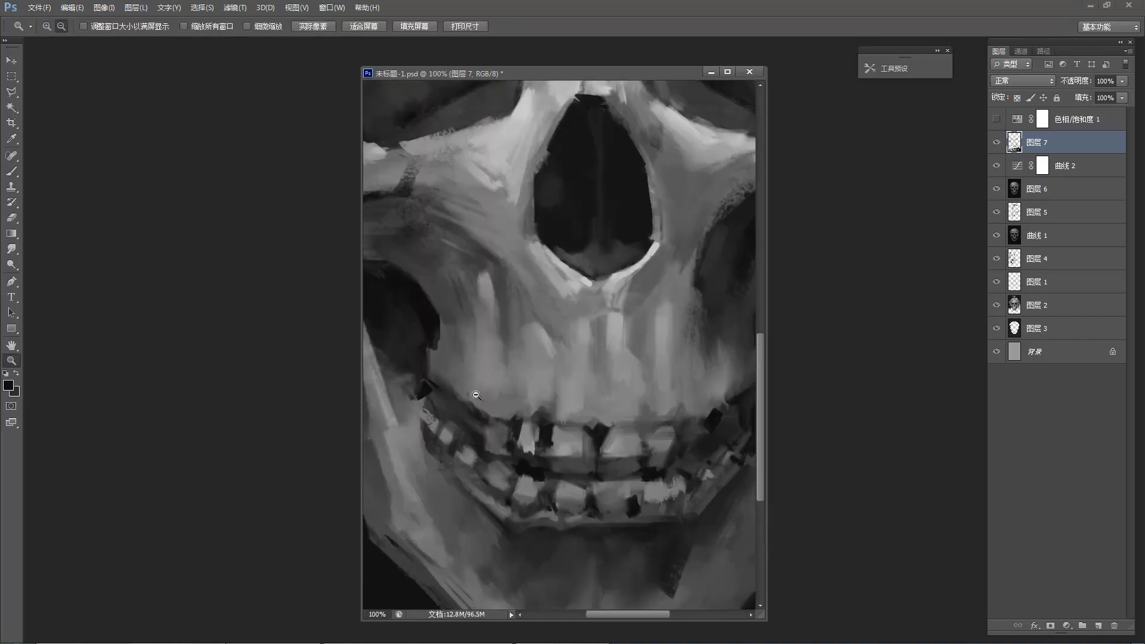
key("b")
left_click(529, 435, "alt")
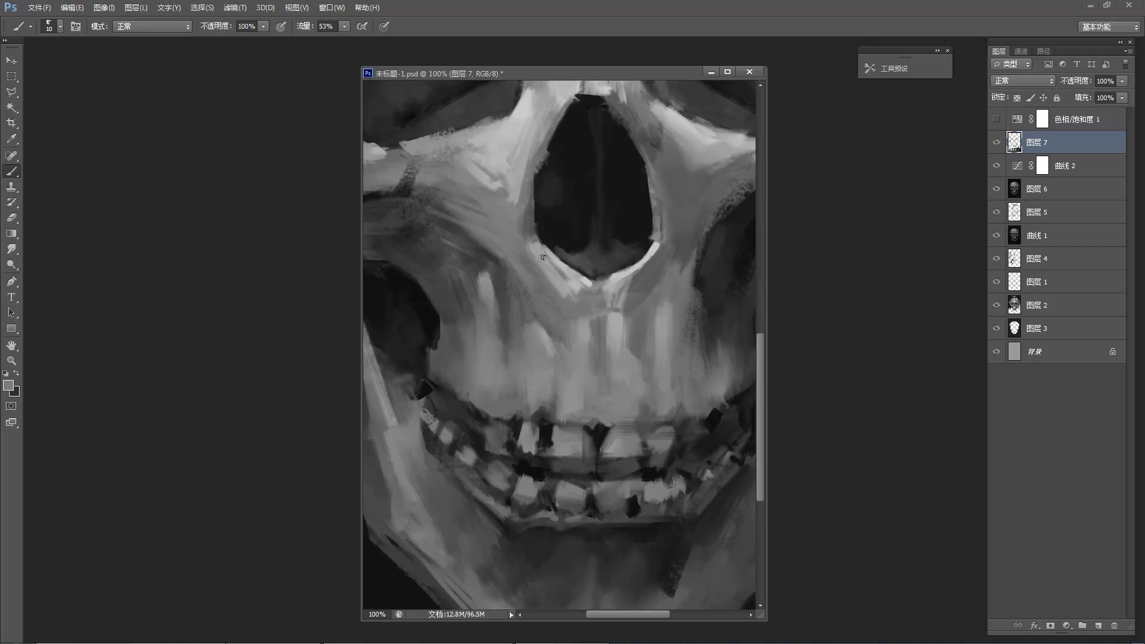
left_click(517, 474, "alt")
left_click(504, 474, "alt")
left_click(507, 457, "alt")
key("z")
left_click(531, 369, "alt")
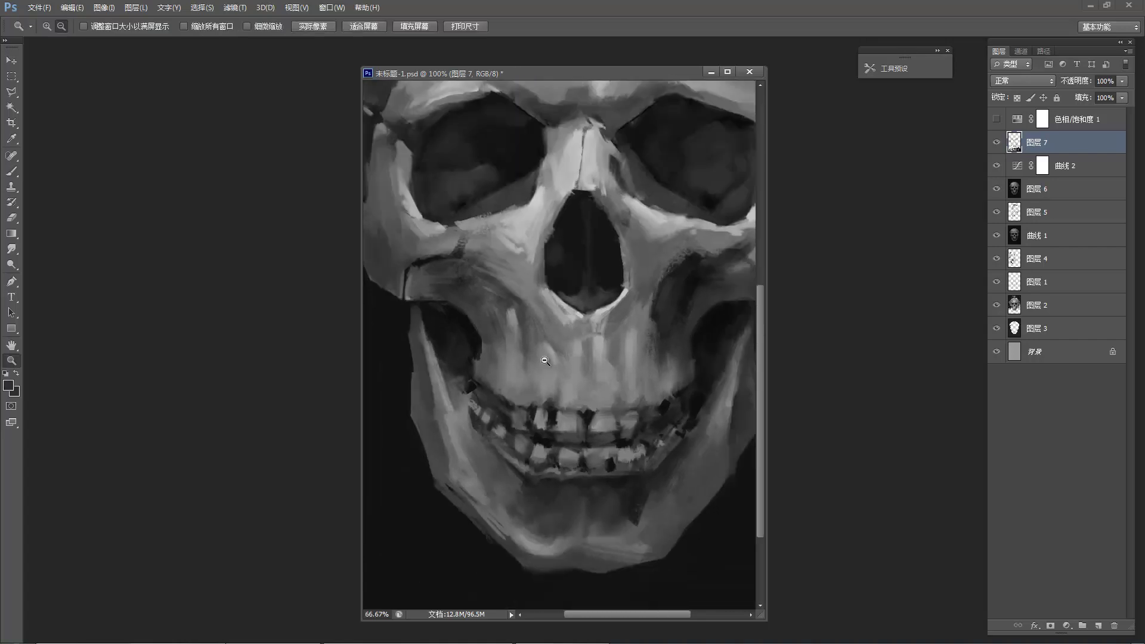
left_click(525, 345, "alt")
left_click(526, 345, "alt")
left_click(508, 337, "alt")
Rework the lower left side teeth where they meet the jaw, using a mid grey sampled from the teeth.
left_click(543, 466)
left_click(539, 471)
left_click(539, 472)
left_click(540, 472)
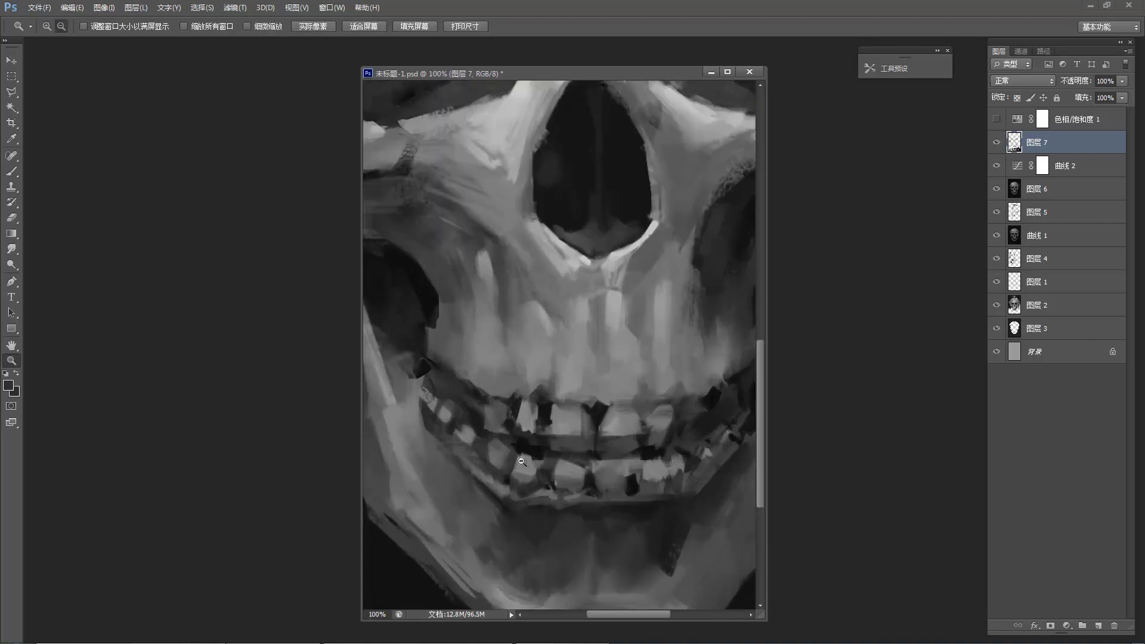
key("b")
left_click(500, 449, "alt")
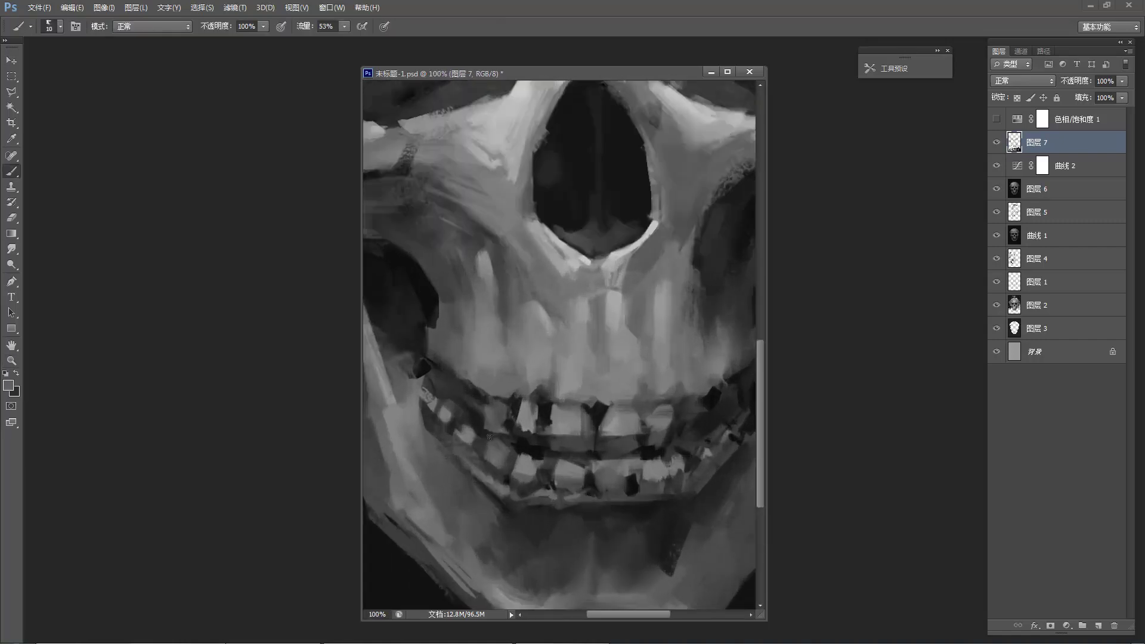
mouse_move(470, 340)
left_mouse_down()
mouse_move(567, 409)
mouse_move(597, 391)
left_mouse_up()
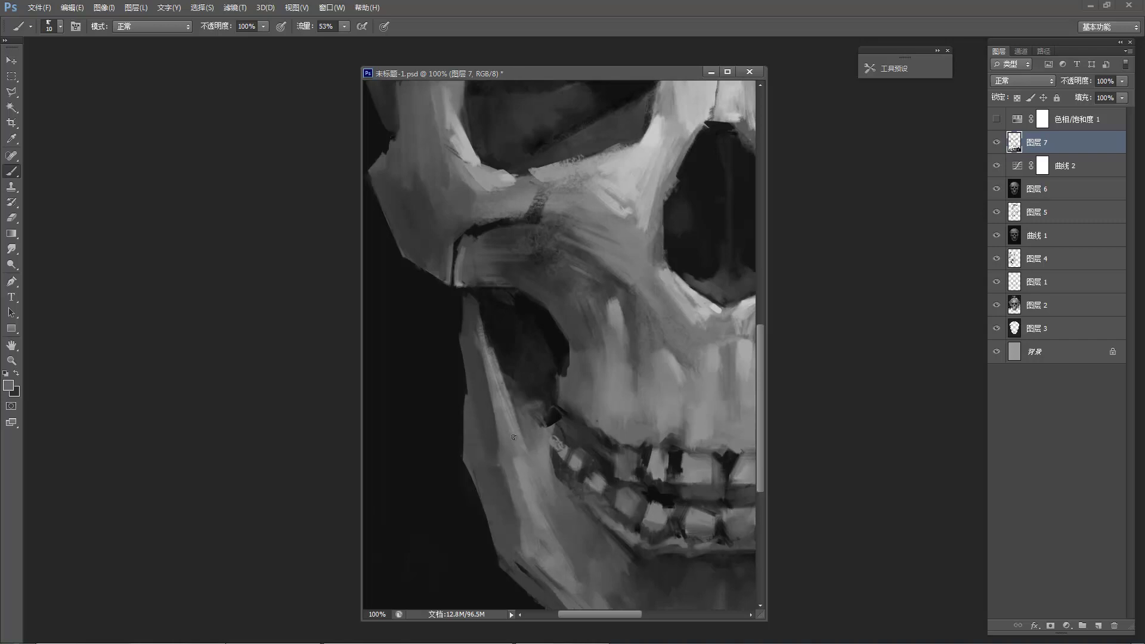
left_click(511, 411, "alt")
left_click(511, 411, "alt")
left_click(511, 410, "alt")
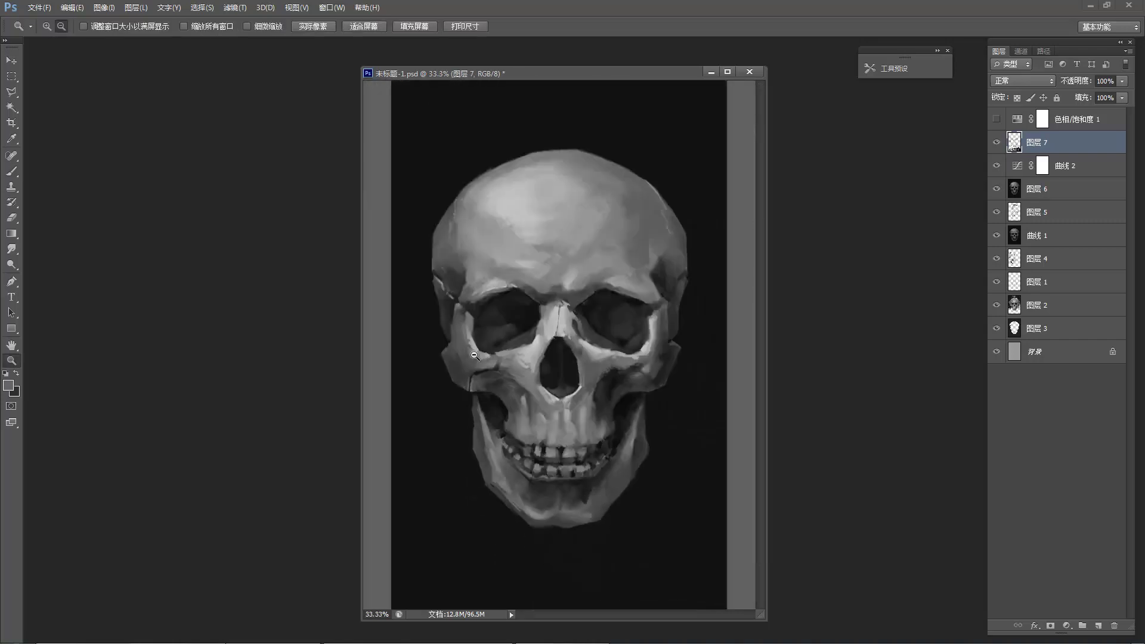
left_click(511, 410, "alt")
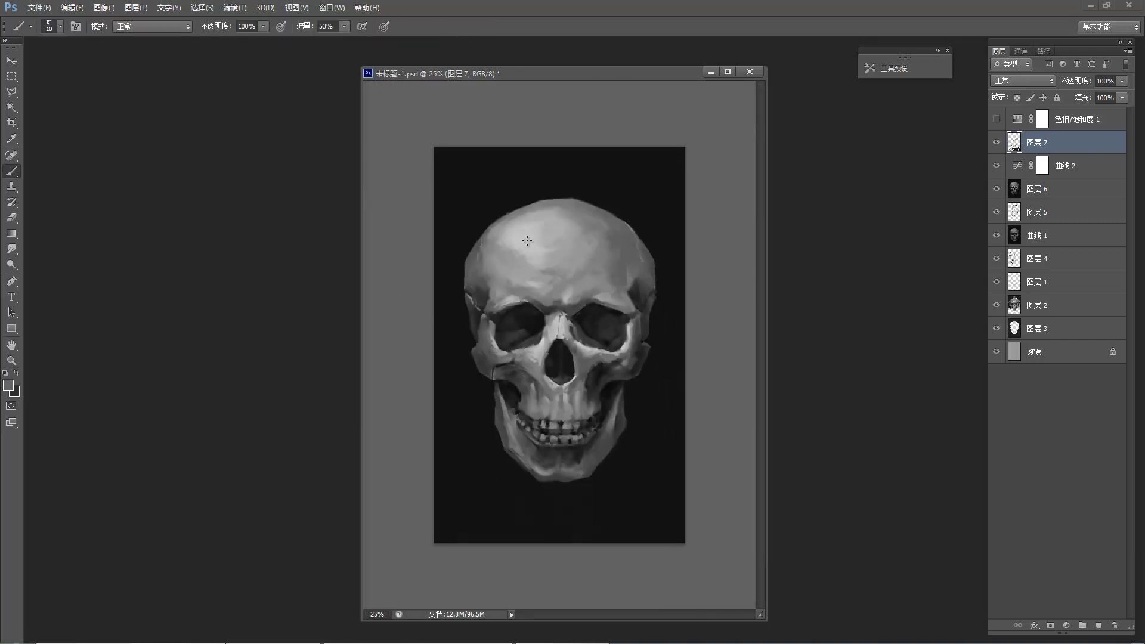
Blend the right side of the forehead above the temple with sampled greys, using a size 35 brush.
scroll(630, 236, "up", 3)
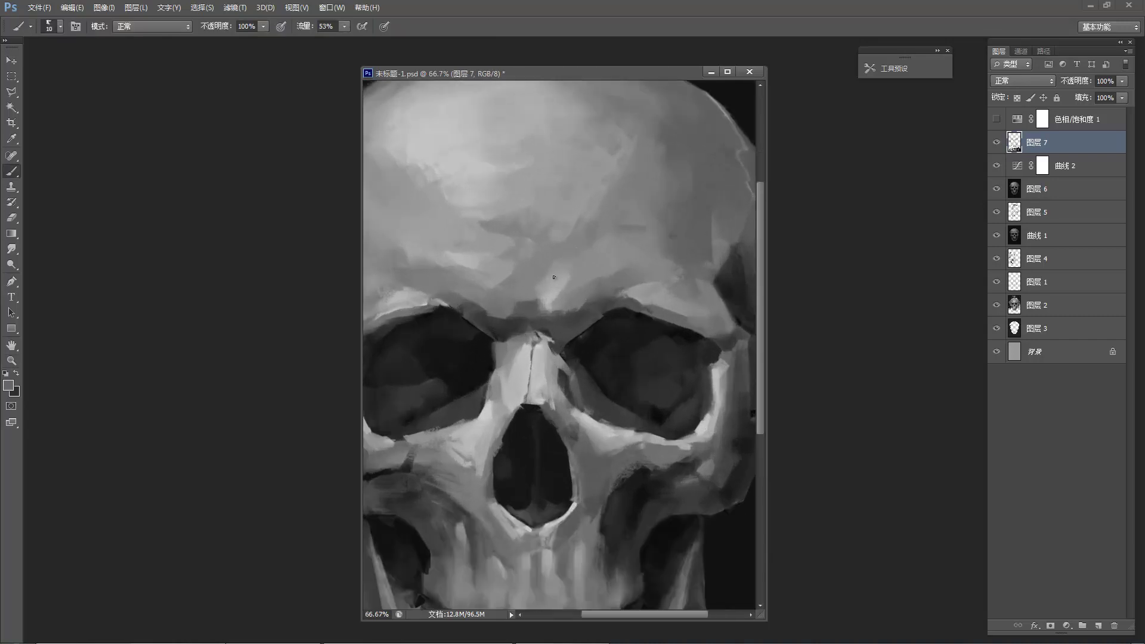
scroll(630, 276, "down", 3)
key("b")
scroll(667, 268, "up", 2)
scroll(667, 267, "down", 1)
scroll(659, 231, "up", 1)
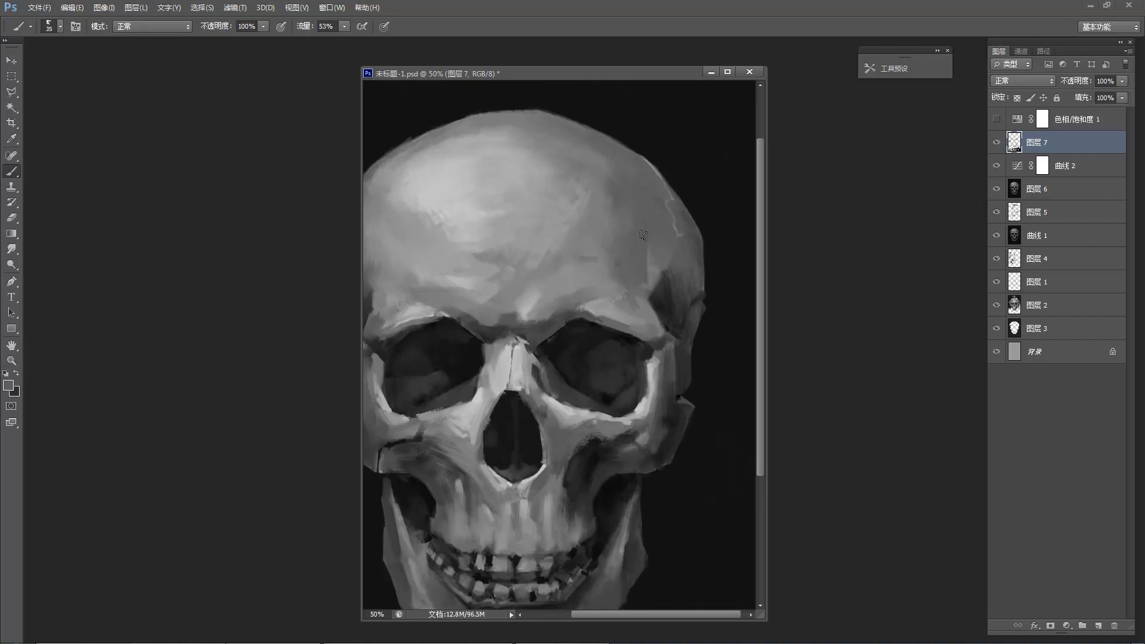
left_click(661, 284, "alt")
left_click(640, 246, "alt")
left_click(637, 244, "alt")
mouse_move(604, 166)
left_mouse_down()
mouse_move(590, 179)
mouse_move(598, 194)
left_mouse_up()
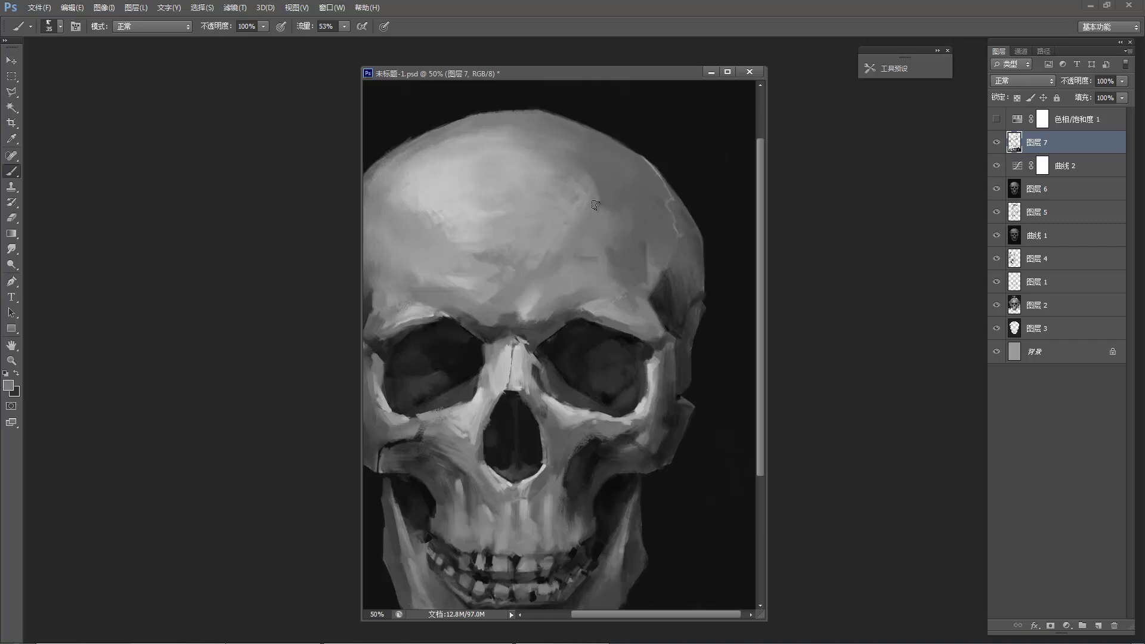
key("ctrl+minus")
key("ctrl+minus")
key("ctrl+minus")
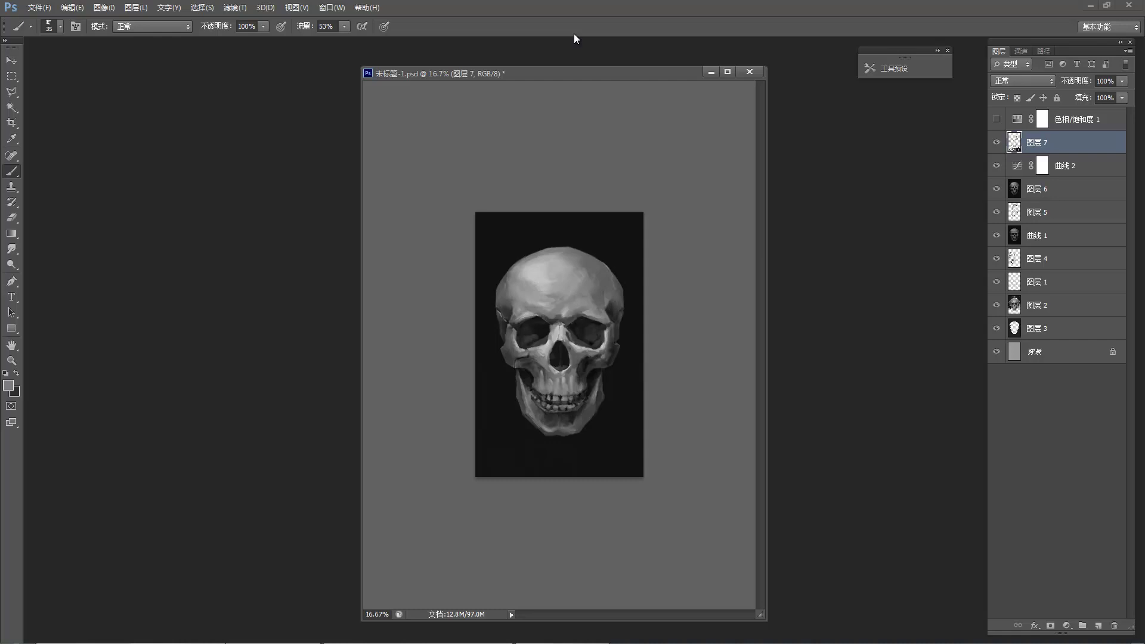
Smooth the planes of the left jaw with repeatedly sampled mid greys.
key("z")
left_click(518, 368)
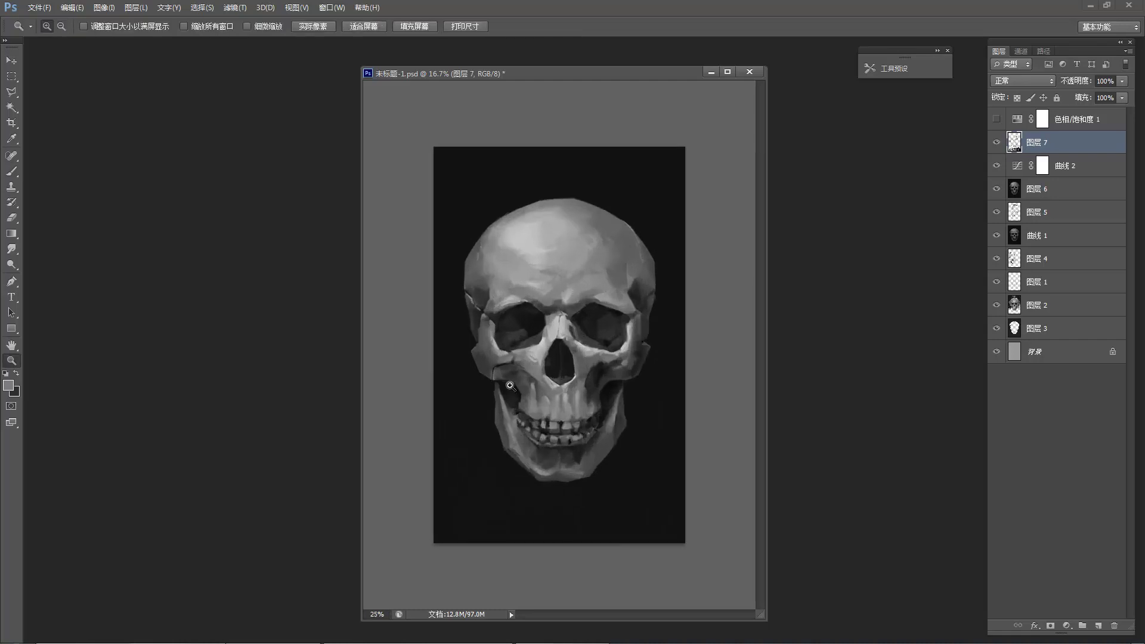
left_click(492, 386)
key("b")
left_click(496, 454, "alt")
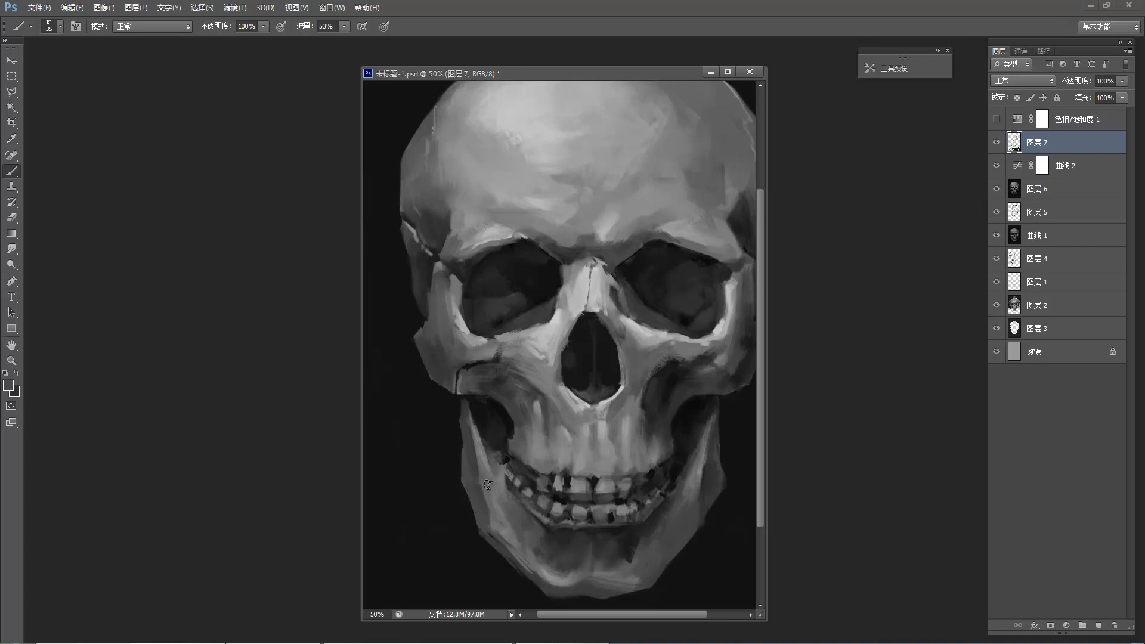
left_click(505, 533, "alt")
left_click(499, 534, "alt")
left_click(508, 539, "alt")
left_click(508, 540, "alt")
left_click(505, 532, "alt")
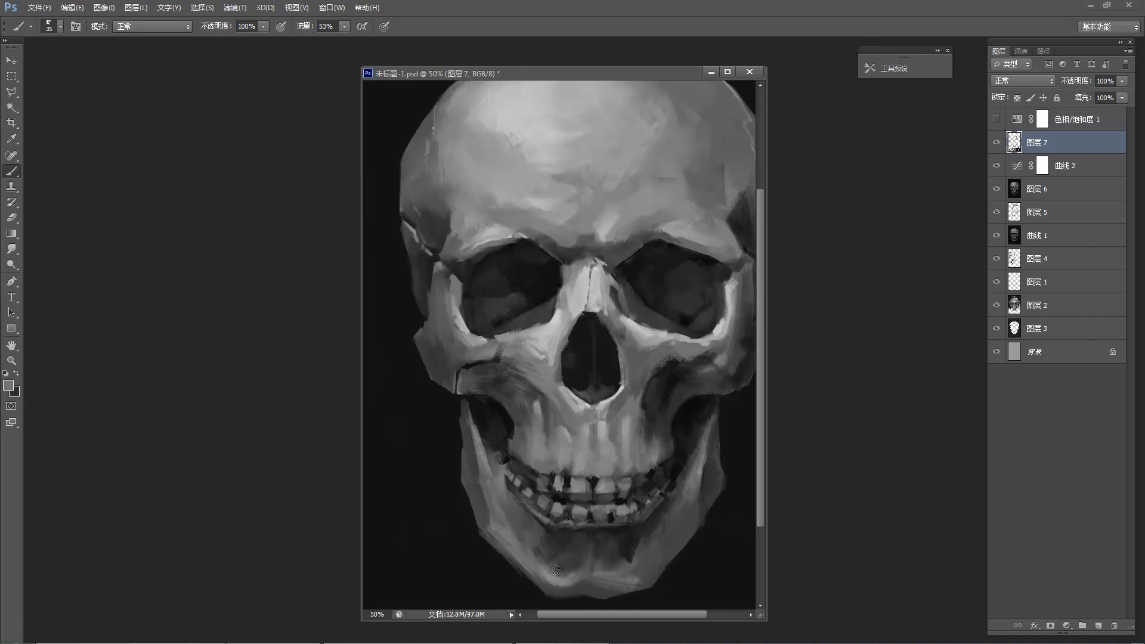
Clean up the lower left jaw and chin outline with sampled jaw and background tones.
left_click(516, 574, "alt")
left_click_drag(524, 574, 510, 553)
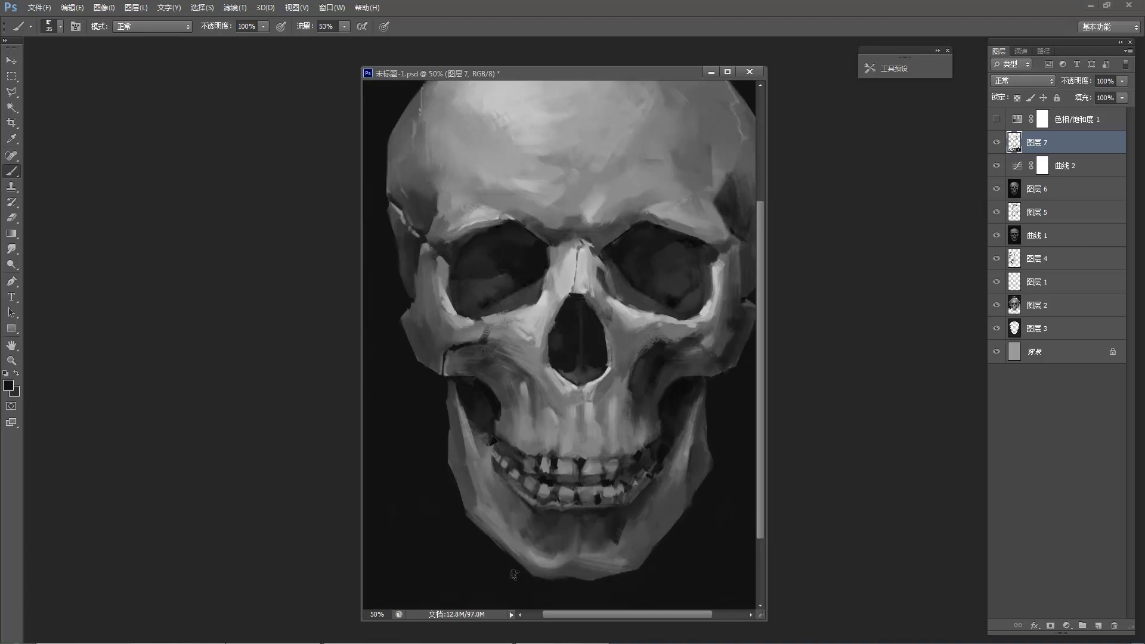
key("z")
left_click(605, 417, "alt")
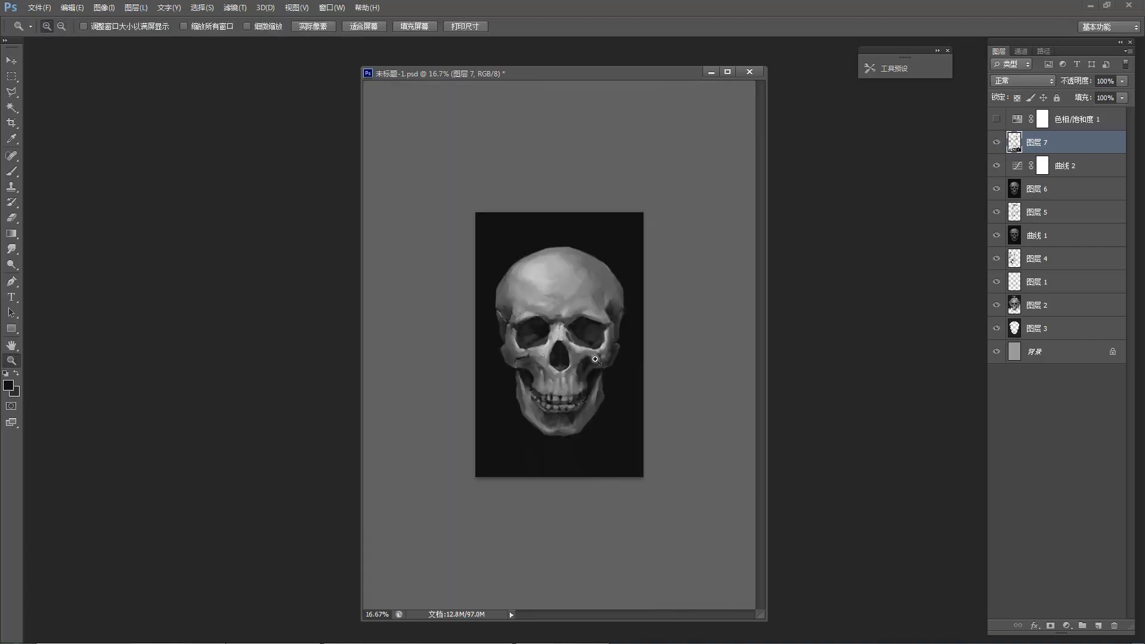
Refine the bright outer rim of the right eye socket with a sampled light grey.
left_click(593, 336)
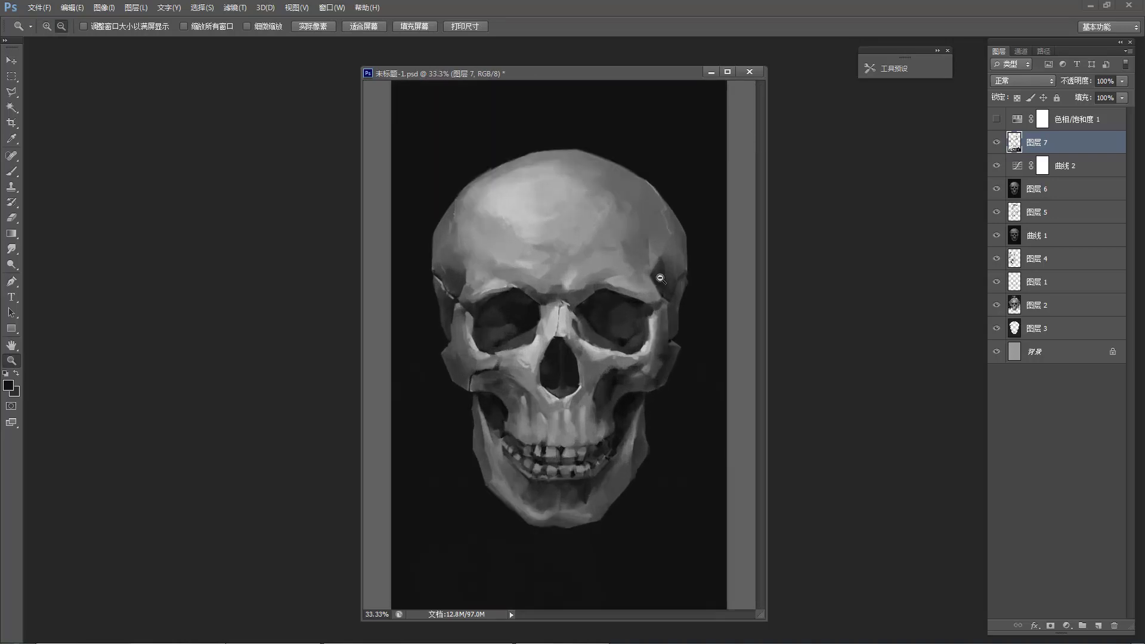
left_click(657, 286)
left_click(656, 287)
key("b")
left_click(647, 342, "alt")
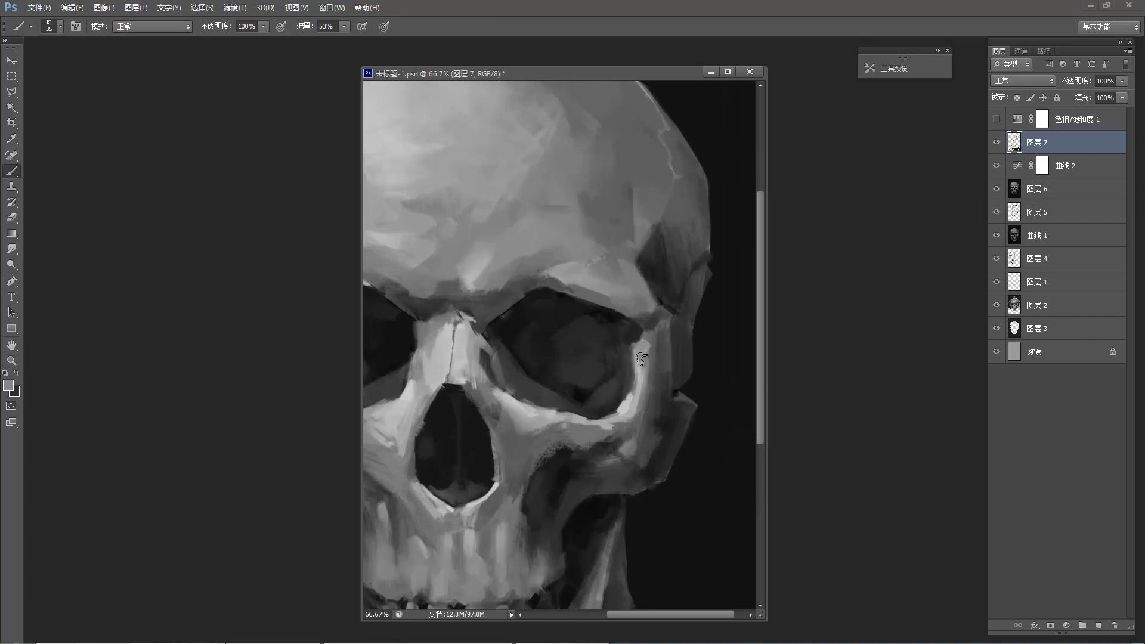
left_click_drag(641, 353, 637, 380)
key("z")
left_click(648, 309, "alt")
left_click(630, 245, "alt")
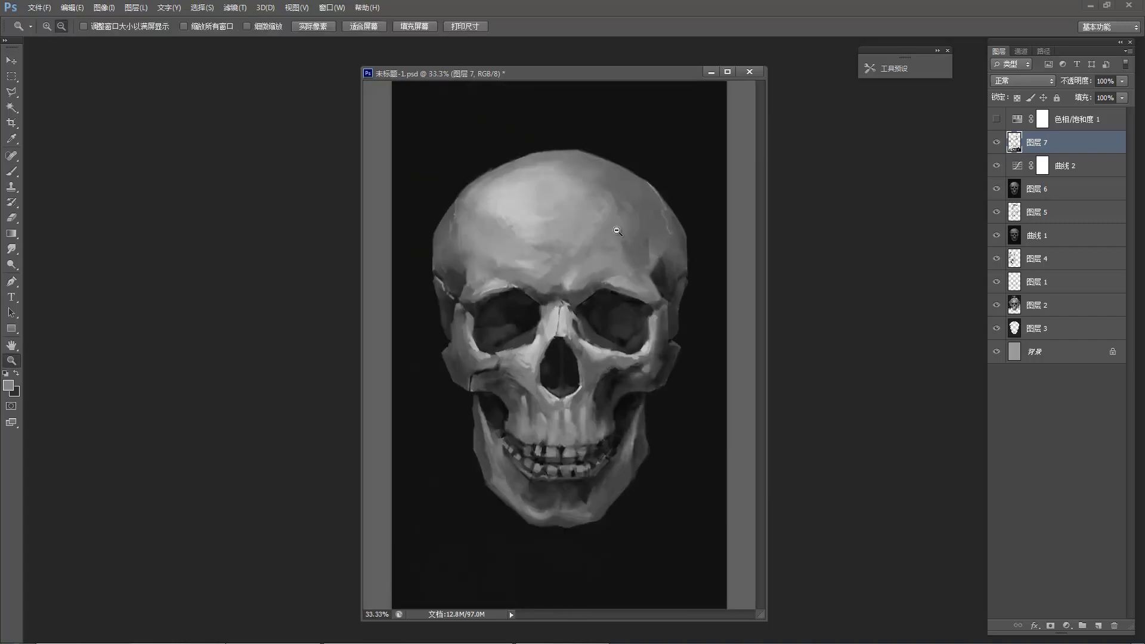
left_click(630, 243, "alt")
key("b")
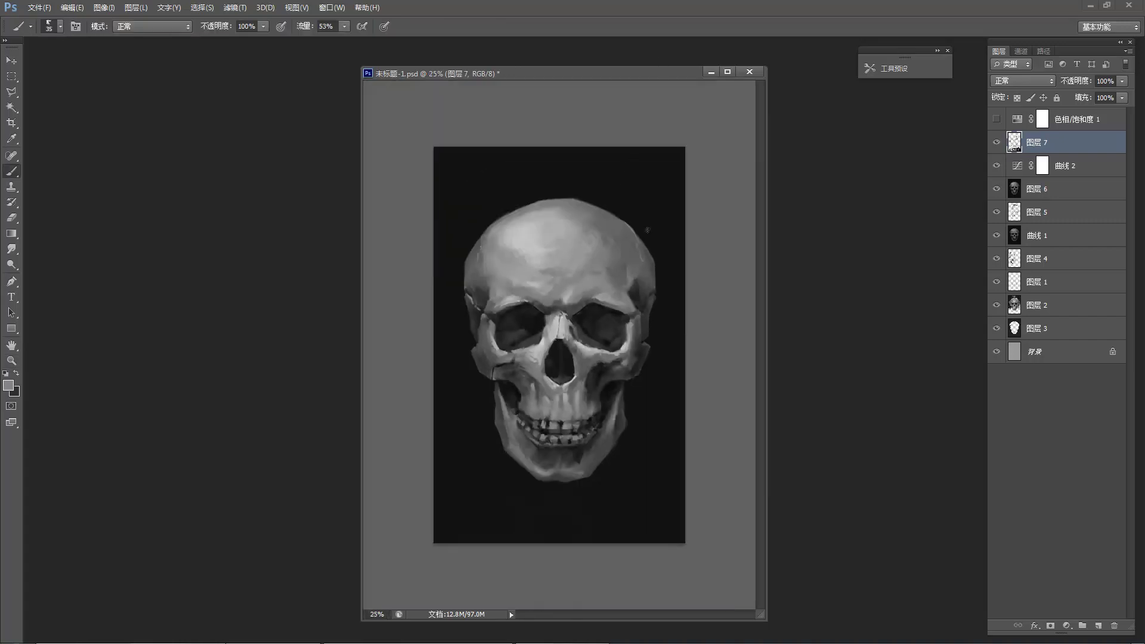
Rework the front edge of the right temple shadow with sampled greys, using a size 20 brush.
key("z")
left_click(656, 304)
left_click(656, 304)
key("b")
key("bracketleft")
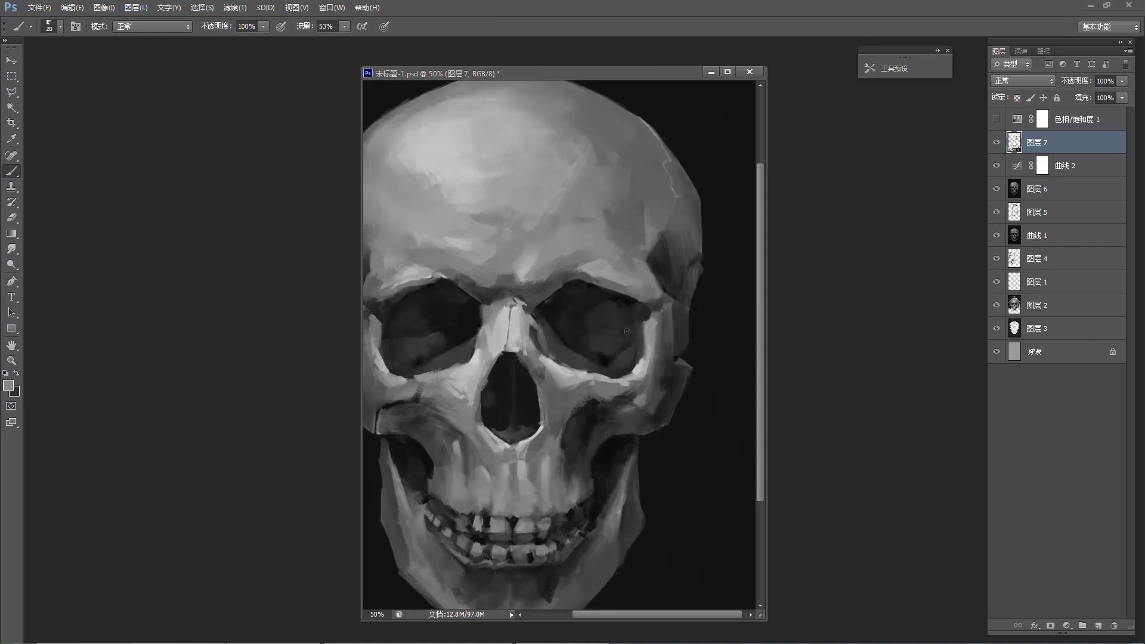
left_click(668, 334, "alt")
left_click(661, 263, "alt")
left_click_drag(652, 274, 649, 248)
left_click(651, 245, "alt")
key("z")
left_click(657, 206, "alt")
left_click(658, 206, "alt")
Reshape the dark right temple hollow and blend its upper boundary with sampled shadow and mid tones.
key("ctrl+space")
left_click(641, 260, "ctrl")
left_click(642, 260, "ctrl")
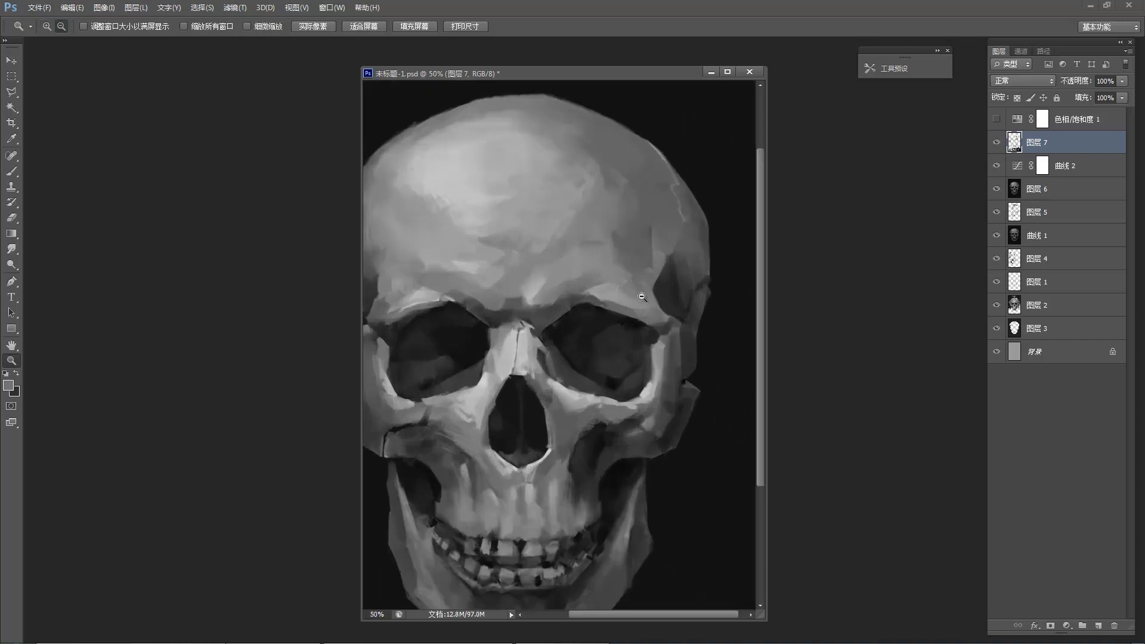
left_click(664, 270, "alt")
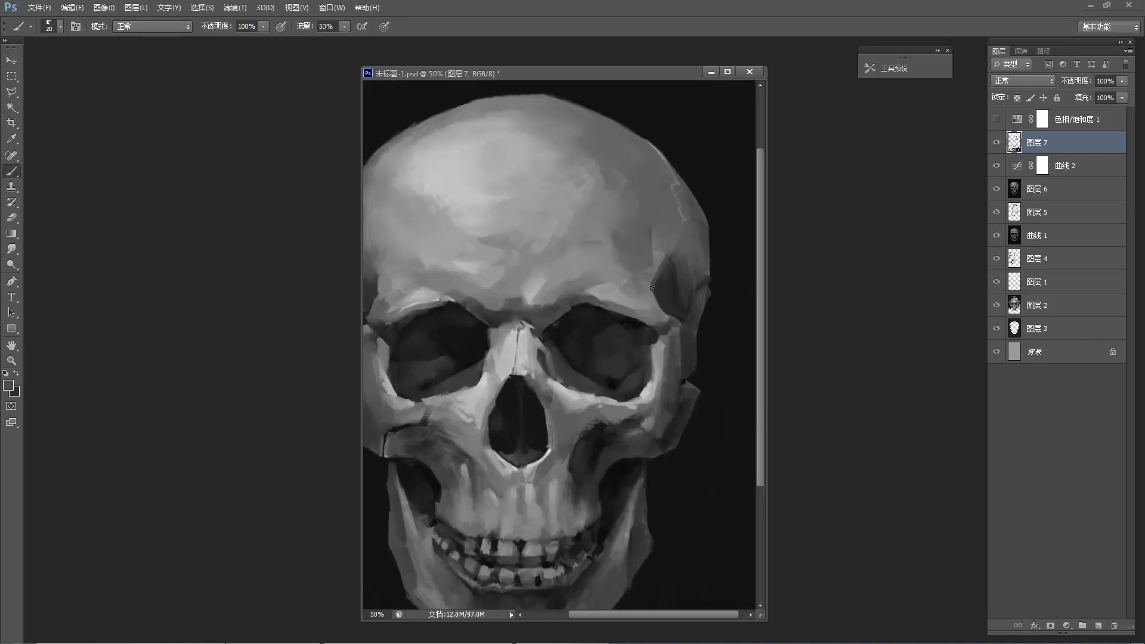
left_click(664, 258, "alt")
left_click(655, 273, "alt")
left_click(662, 266, "alt")
left_click(685, 246, "alt")
left_click(686, 247, "alt")
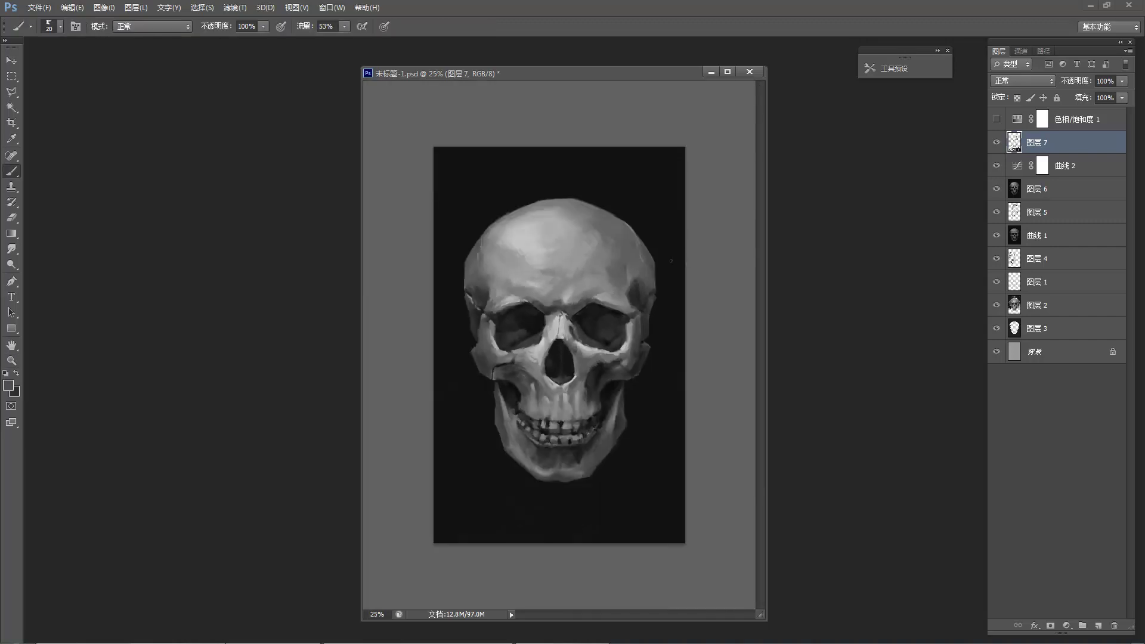
Soften the transition between the right temple hollow and the cranium above it with sampled greys.
scroll(672, 253, "up", 3)
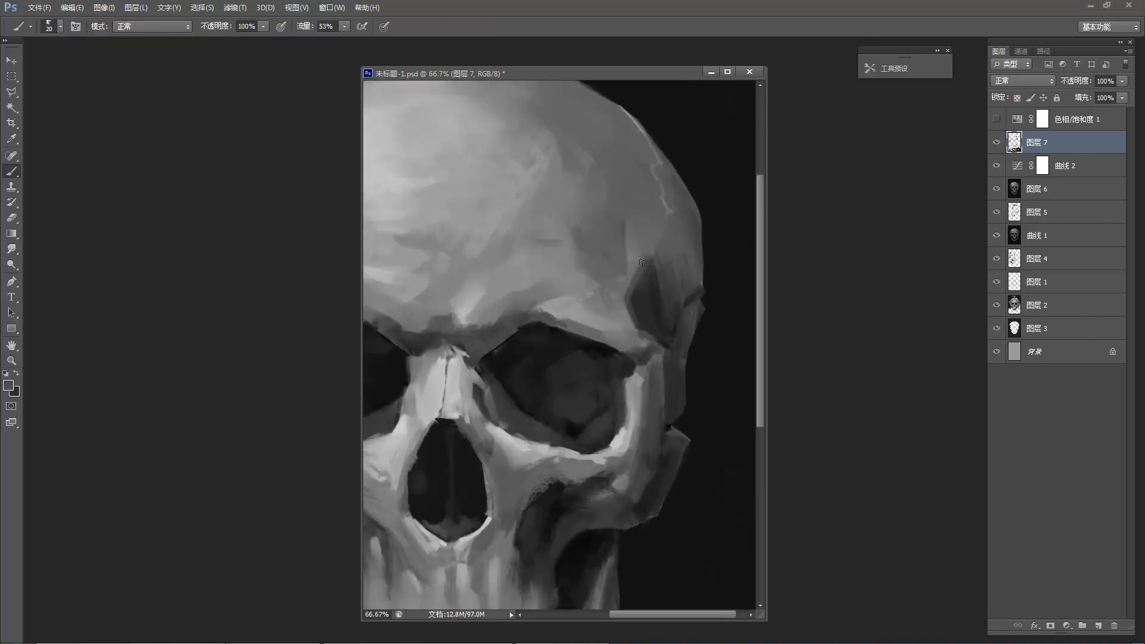
left_click(654, 241, "alt")
left_click_drag(655, 241, 647, 249)
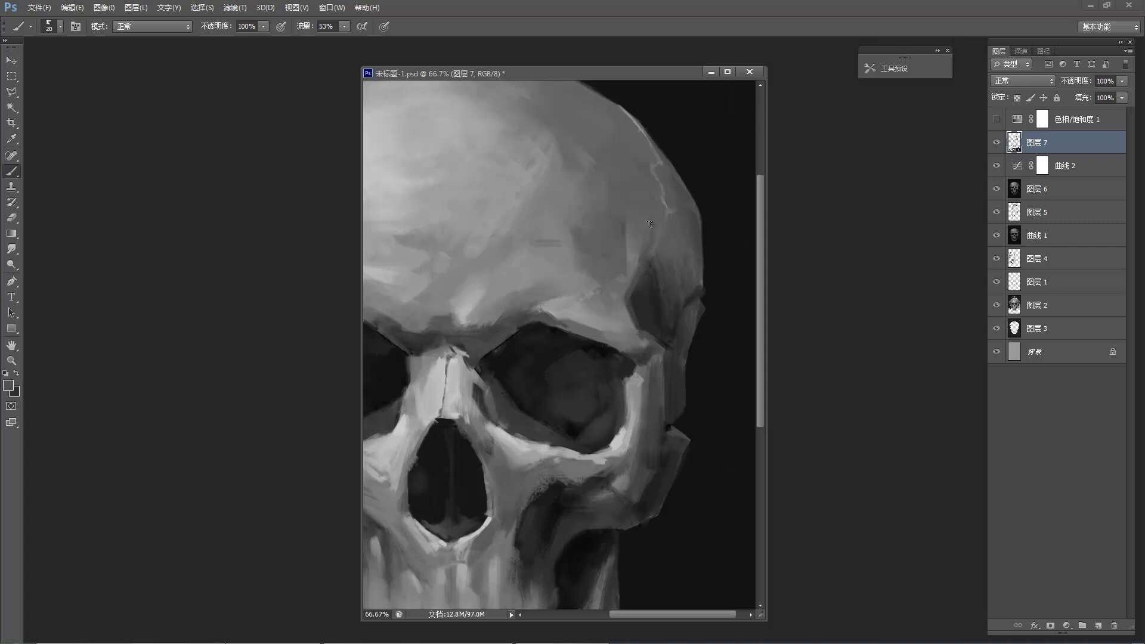
left_click(637, 262, "alt")
scroll(645, 204, "down", 4)
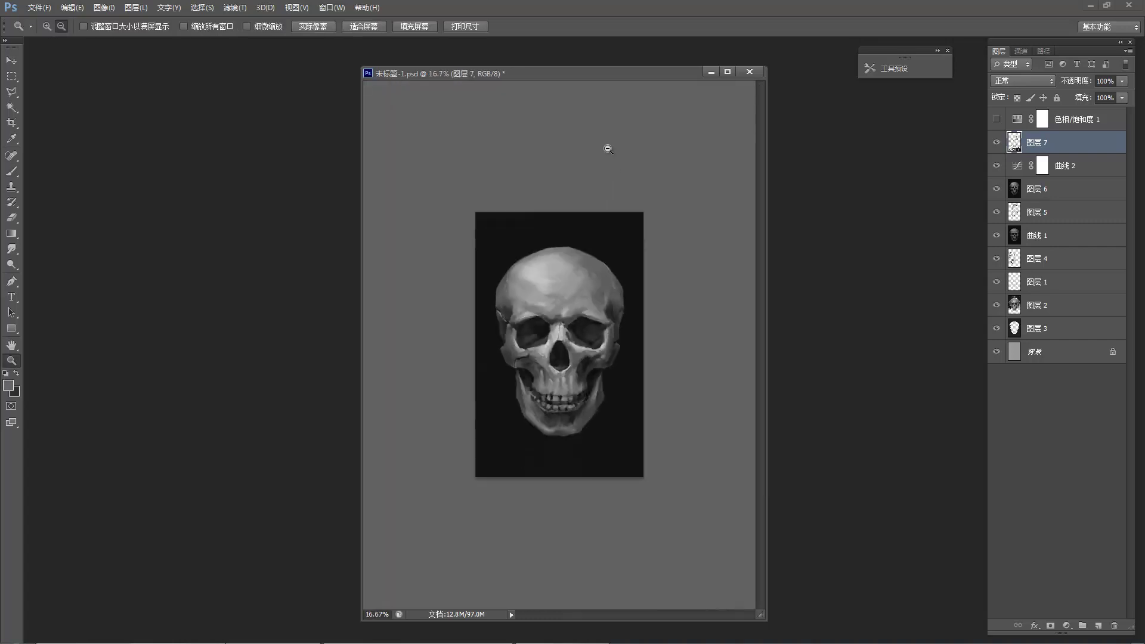
Enlarge the brush to size 125 and lighten the inside of the right eye socket with a sampled light grey.
scroll(569, 289, "up", 4)
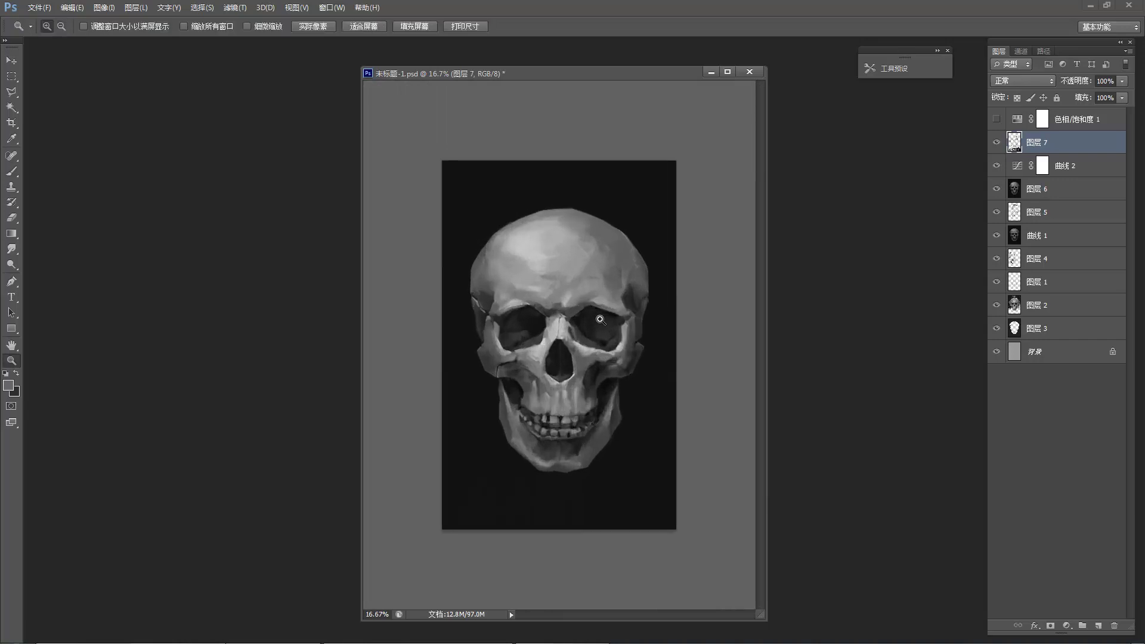
left_click(668, 359, "alt")
left_click(692, 337, "alt")
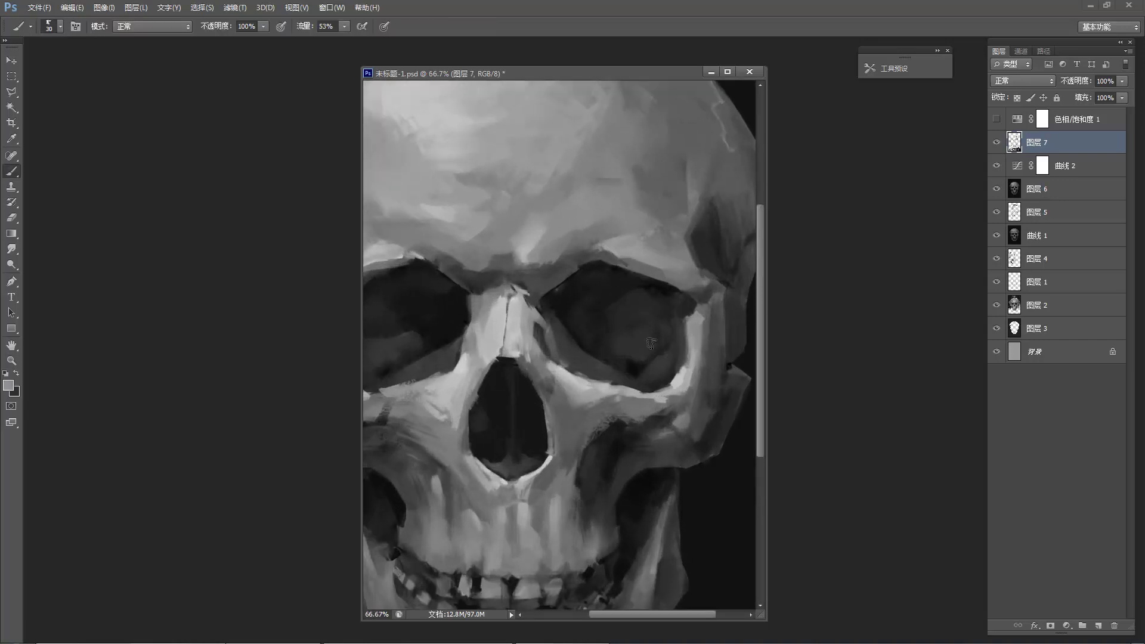
key("bracketright")
key("bracketright")
key("bracketright")
key("bracketright")
key("bracketright")
key("bracketright")
key("bracketright")
key("bracketright")
mouse_move(628, 365)
left_mouse_down()
mouse_move(661, 343)
mouse_move(647, 363)
left_mouse_up()
mouse_move(635, 301)
left_mouse_down()
mouse_move(660, 329)
mouse_move(628, 369)
mouse_move(655, 324)
mouse_move(678, 323)
left_mouse_up()
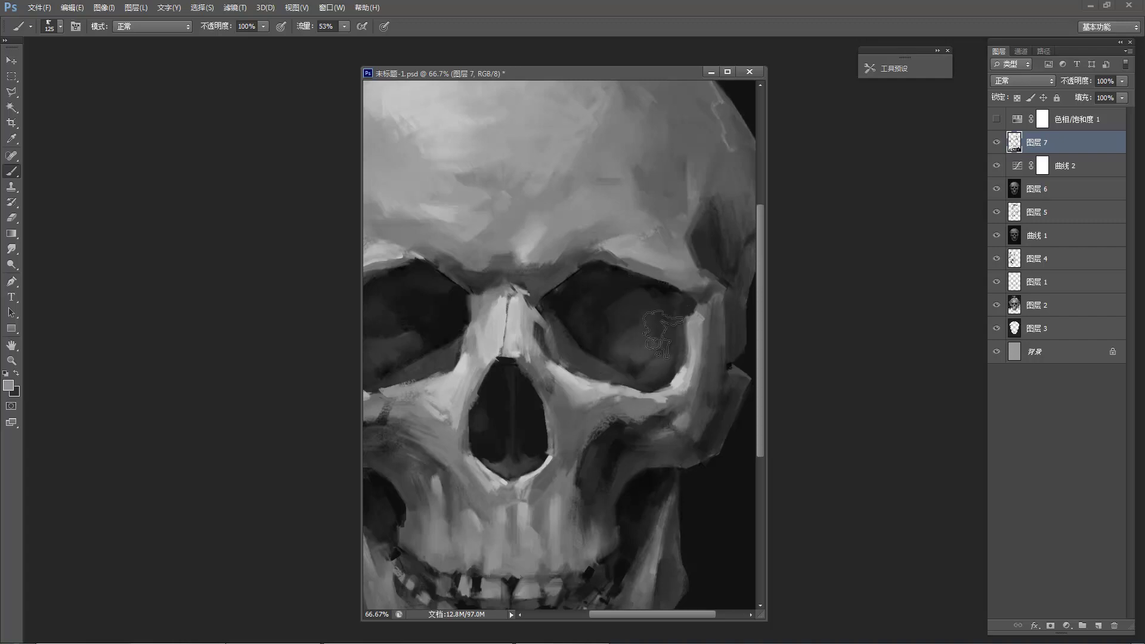
left_click(582, 325, "ctrl+alt")
left_click(582, 325, "ctrl+alt")
left_click(583, 325, "ctrl+alt")
left_click(583, 325, "ctrl+alt")
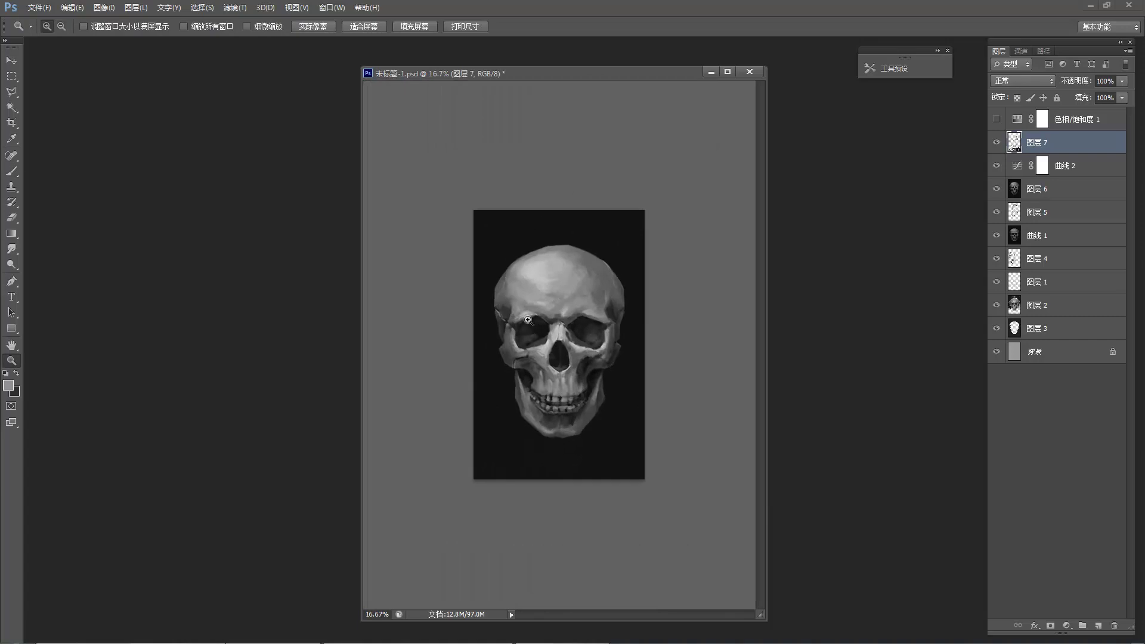
Blend soft grey tones into the inside of the left eye socket using a sampled socket tone.
left_click(530, 319)
left_click(530, 319)
left_click(504, 299)
key("b")
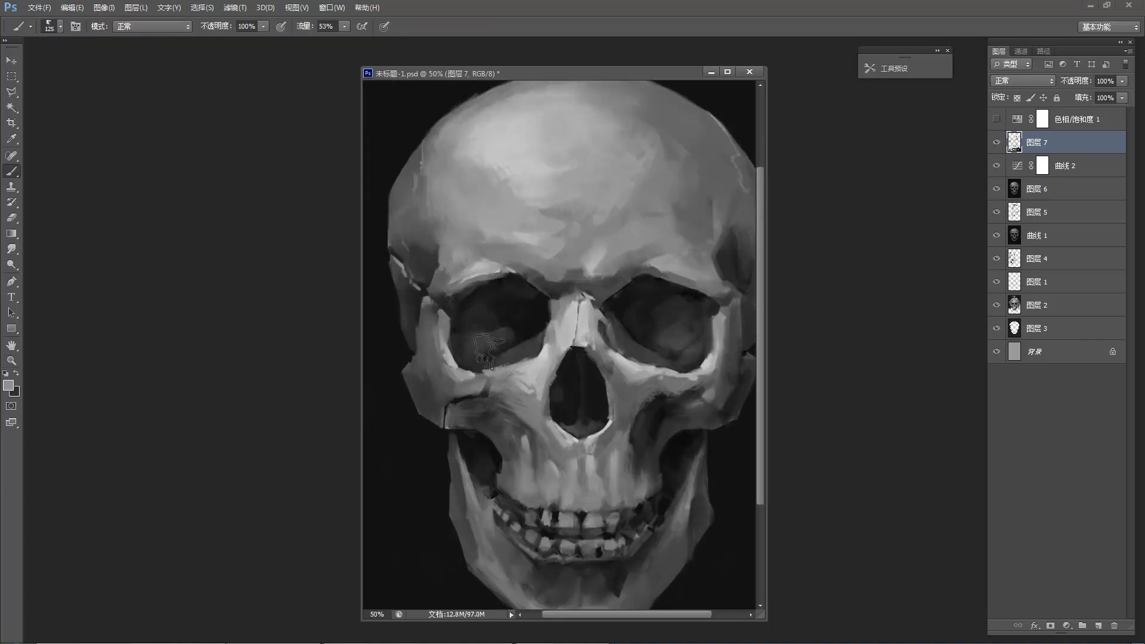
left_click(476, 329, "alt")
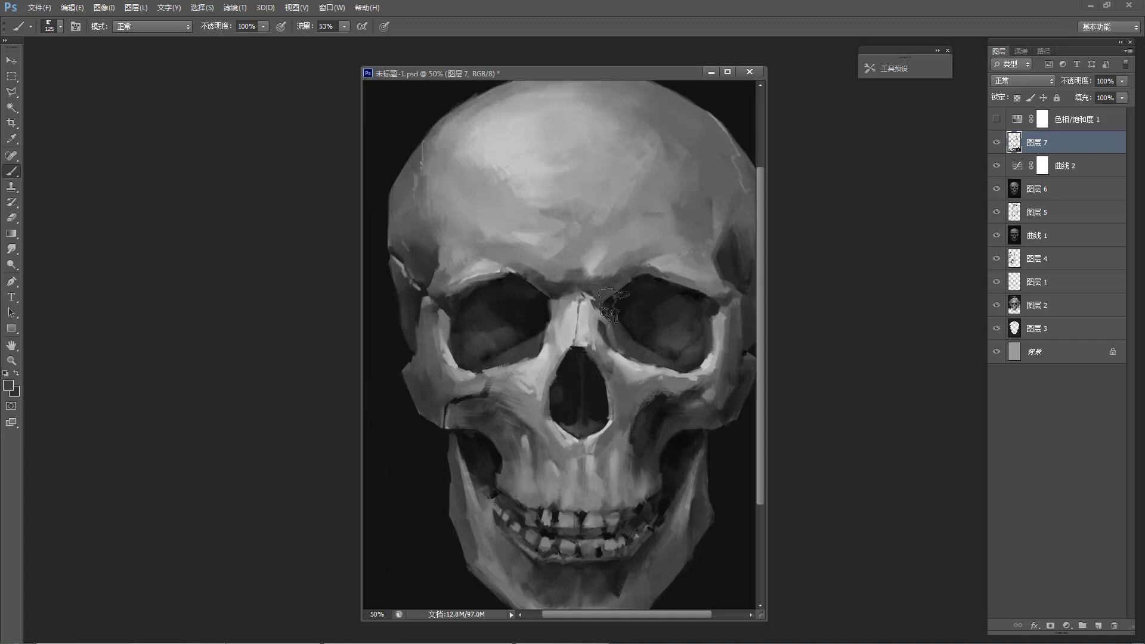
left_click(620, 287, "alt")
left_click(619, 285, "alt")
left_click(618, 283, "alt")
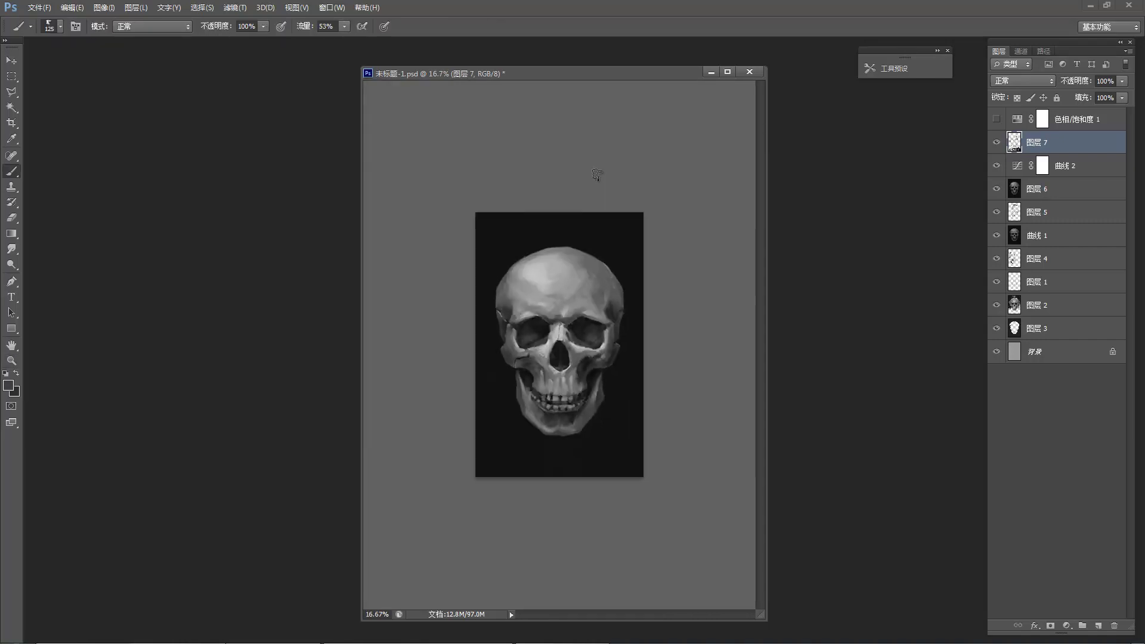
mouse_move(518, 415)
left_mouse_down()
mouse_move(513, 449)
mouse_move(492, 389)
left_mouse_up()
key("ctrl+z")
key("ctrl+z")
Paint sampled dark tones into the background beside the left jaw and to the right of the skull.
left_click(488, 378, "ctrl")
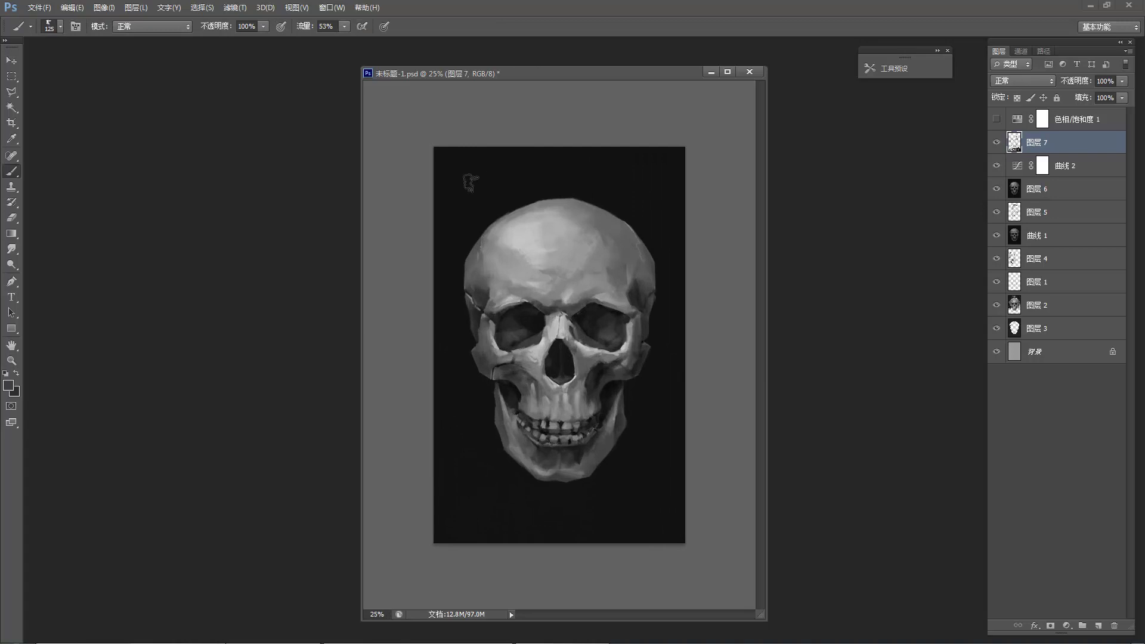
left_click(519, 379, "alt")
mouse_move(491, 453)
left_mouse_down()
mouse_move(469, 465)
mouse_move(464, 431)
mouse_move(476, 426)
mouse_move(492, 463)
mouse_move(471, 490)
mouse_move(514, 491)
mouse_move(506, 482)
mouse_move(502, 507)
left_mouse_up()
left_click(476, 448, "alt")
mouse_move(695, 422)
left_mouse_down()
mouse_move(666, 428)
mouse_move(638, 392)
mouse_move(659, 379)
left_mouse_up()
Set the foreground colour to a near-black grey based on the tone sampled from the background.
left_click(8, 387)
mouse_move(549, 455)
left_mouse_down()
mouse_move(550, 497)
mouse_move(549, 457)
left_mouse_up()
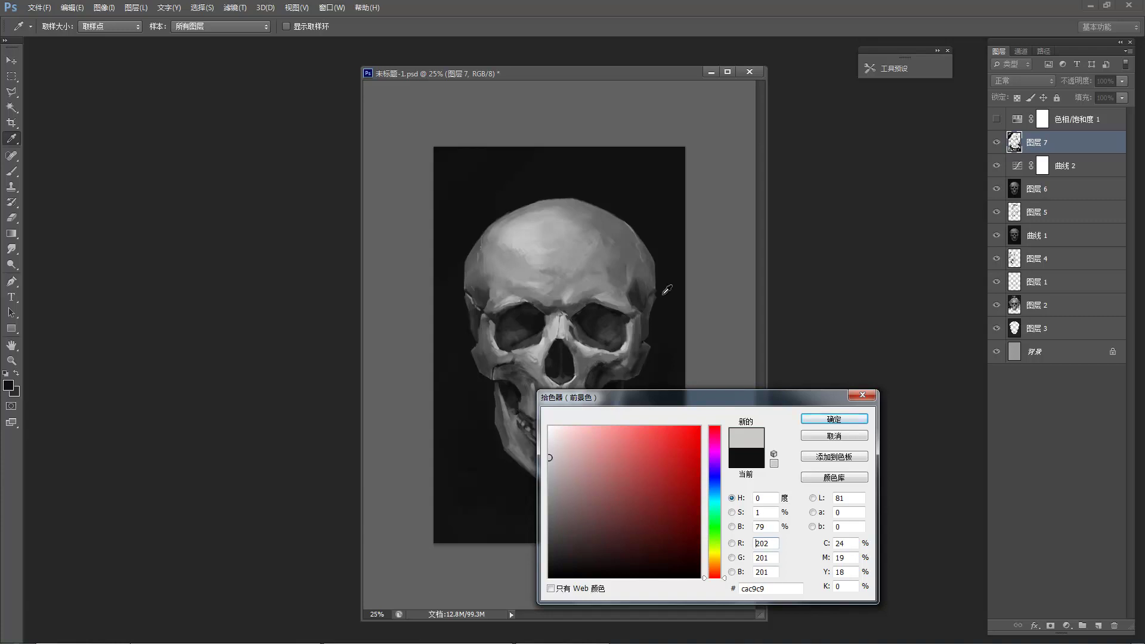
left_click(677, 269)
left_click_drag(555, 537, 541, 530)
left_click(828, 419)
Brush subtle dark greys across the background below and to the upper right of the skull, resampling nearby tones.
mouse_move(682, 541)
left_mouse_down()
mouse_move(681, 504)
mouse_move(669, 520)
mouse_move(648, 507)
mouse_move(660, 460)
mouse_move(675, 513)
mouse_move(630, 445)
mouse_move(644, 439)
mouse_move(668, 459)
mouse_move(638, 398)
mouse_move(671, 468)
mouse_move(660, 528)
mouse_move(623, 514)
mouse_move(589, 540)
mouse_move(624, 450)
mouse_move(616, 555)
mouse_move(566, 503)
mouse_move(564, 537)
mouse_move(599, 524)
mouse_move(599, 498)
mouse_move(556, 496)
mouse_move(572, 528)
mouse_move(550, 495)
mouse_move(451, 515)
mouse_move(432, 450)
mouse_move(531, 490)
mouse_move(524, 482)
mouse_move(499, 541)
mouse_move(563, 504)
mouse_move(516, 525)
mouse_move(432, 410)
mouse_move(441, 389)
mouse_move(468, 395)
left_mouse_up()
left_click(674, 515, "alt")
left_click(659, 481, "alt")
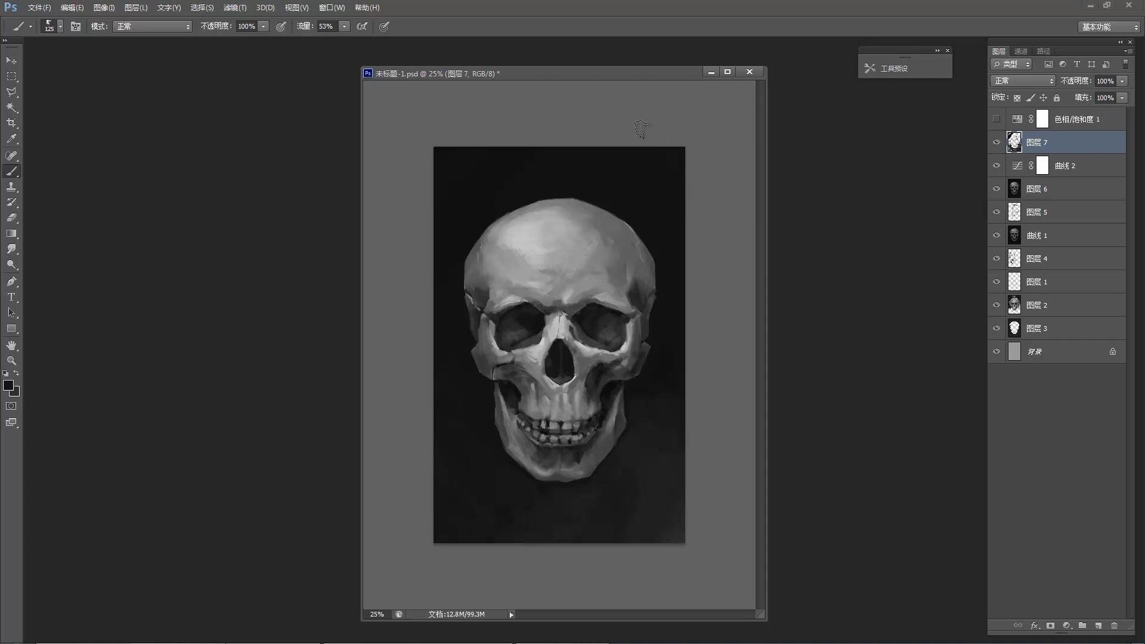
mouse_move(632, 132)
left_mouse_down()
mouse_move(649, 154)
mouse_move(620, 150)
mouse_move(625, 179)
mouse_move(574, 111)
mouse_move(659, 233)
left_mouse_up()
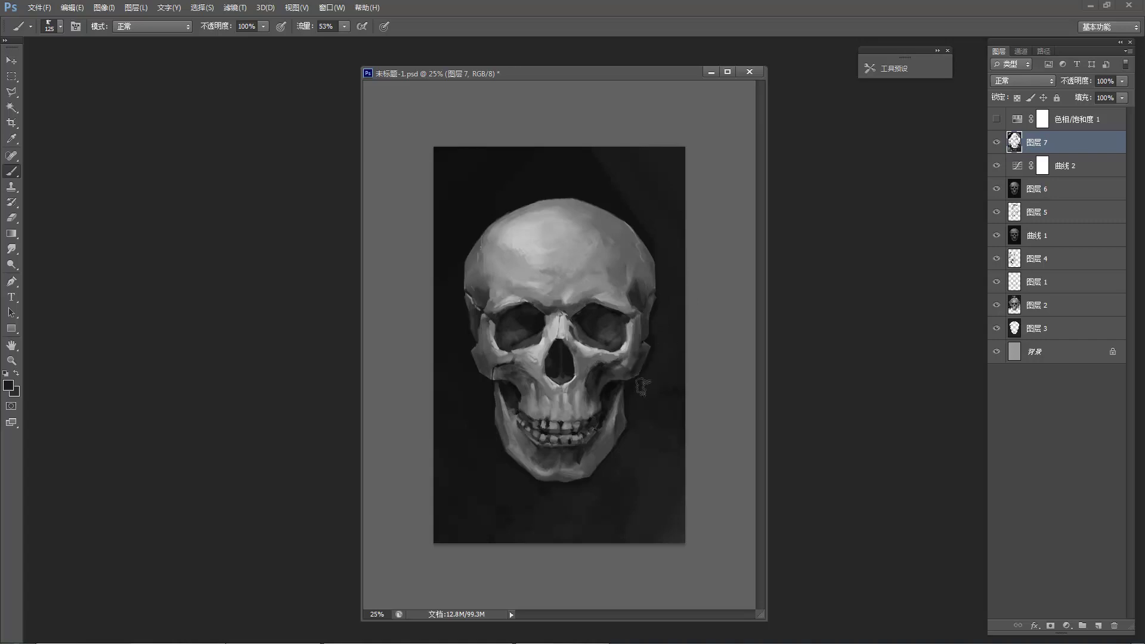
Blend dark background tone along the cranium's right side and above the top of the skull.
key("z")
left_click(672, 344)
key("b")
left_click_drag(702, 138, 720, 458)
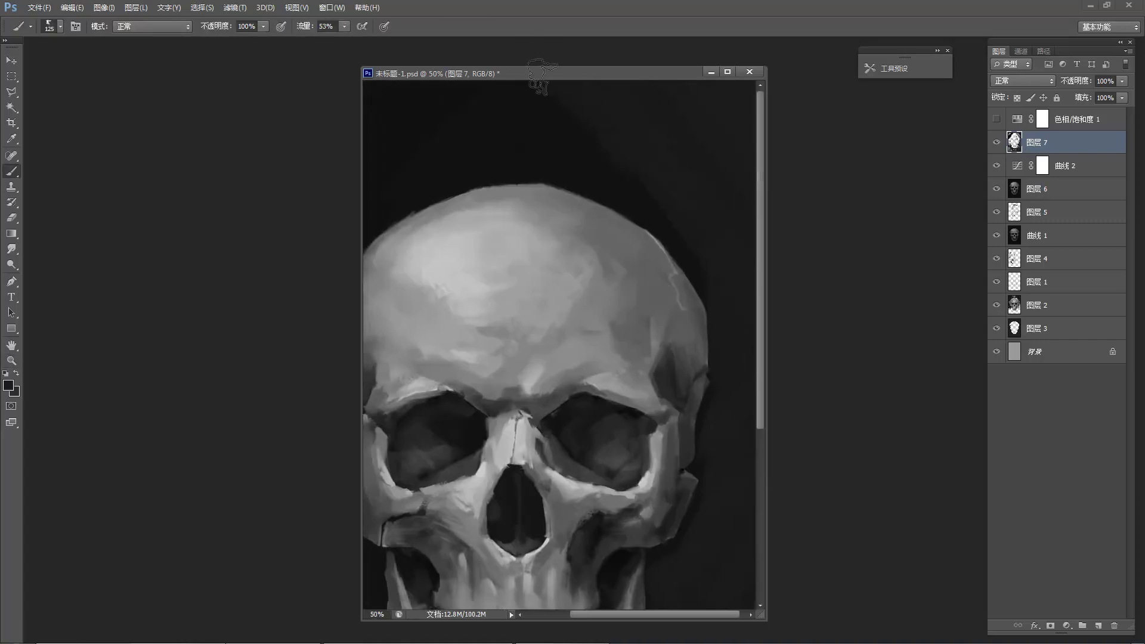
mouse_move(594, 170)
left_mouse_down()
mouse_move(662, 181)
mouse_move(686, 205)
left_mouse_up()
key("z")
left_click(662, 156, "alt")
key("b")
scroll(557, 220, "up", 2)
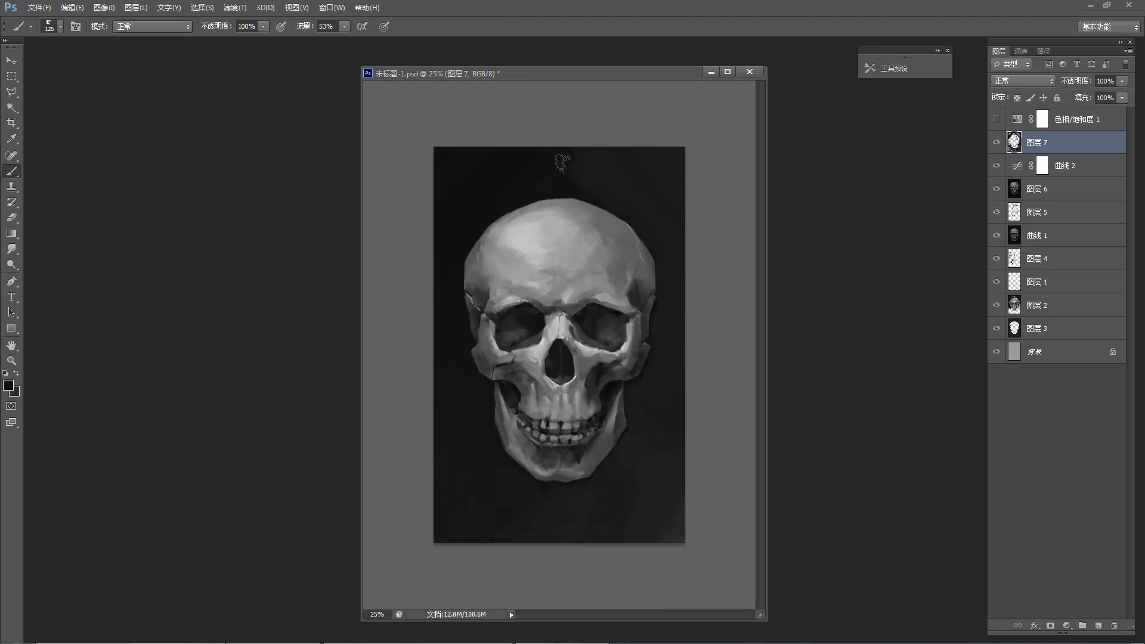
Try lightening the background below and to the lower right of the jaw with broad strokes of sampled grey.
left_click(529, 266, "alt")
mouse_move(687, 533)
left_mouse_down()
mouse_move(649, 552)
mouse_move(670, 482)
left_mouse_up()
left_click(685, 504, "alt")
left_click(675, 510, "alt")
mouse_move(648, 529)
left_mouse_down()
mouse_move(649, 492)
mouse_move(600, 553)
mouse_move(609, 478)
mouse_move(586, 515)
mouse_move(633, 458)
mouse_move(606, 466)
mouse_move(645, 440)
mouse_move(684, 481)
mouse_move(649, 450)
mouse_move(631, 395)
mouse_move(681, 412)
left_mouse_up()
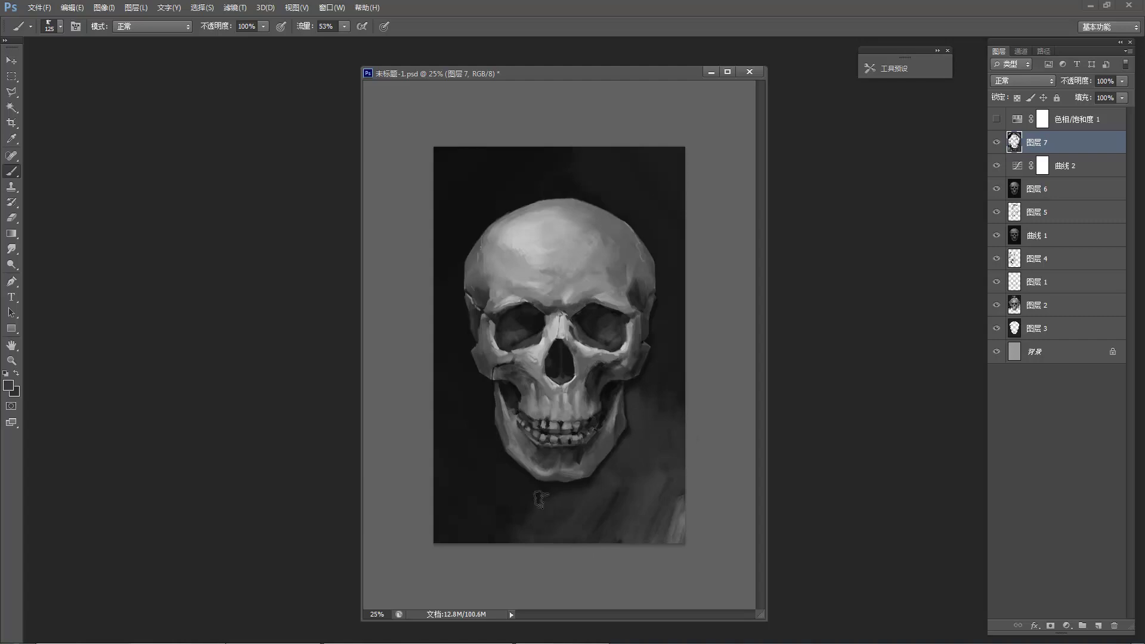
mouse_move(530, 532)
left_mouse_down()
mouse_move(494, 517)
mouse_move(518, 528)
left_mouse_up()
mouse_move(674, 452)
left_mouse_down()
mouse_move(670, 539)
mouse_move(679, 540)
left_mouse_up()
left_click_drag(682, 481, 645, 557)
Try refining the lightened background along the right jaw edge with the brush reduced to size 45.
key("z")
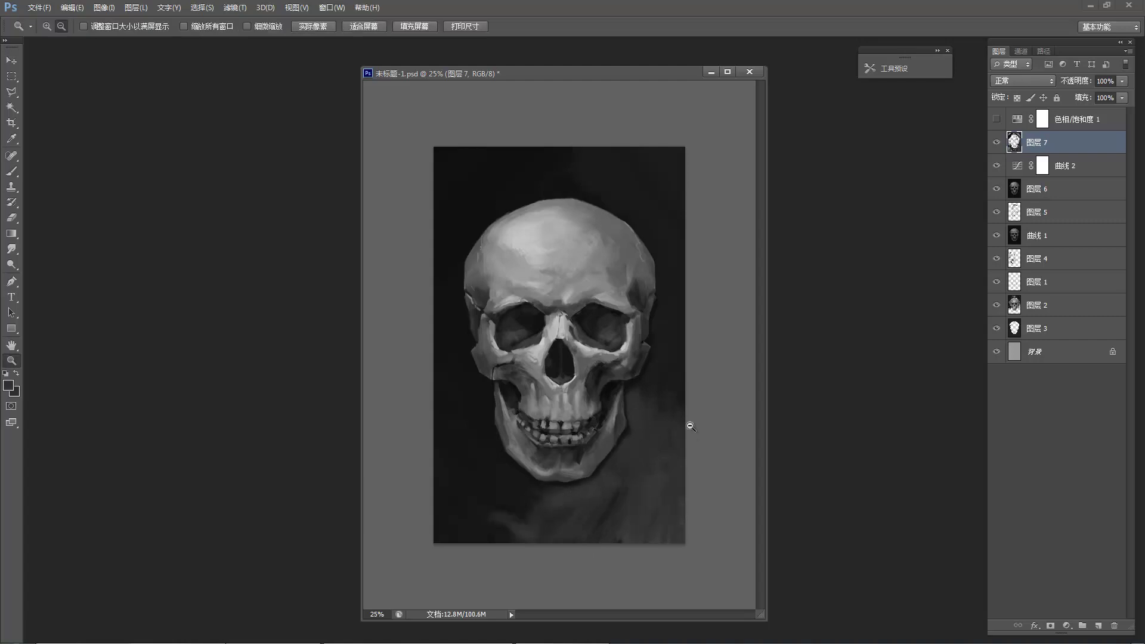
left_click(693, 418, "alt")
left_click(630, 283, "alt")
left_click(629, 281, "alt")
left_click(574, 383)
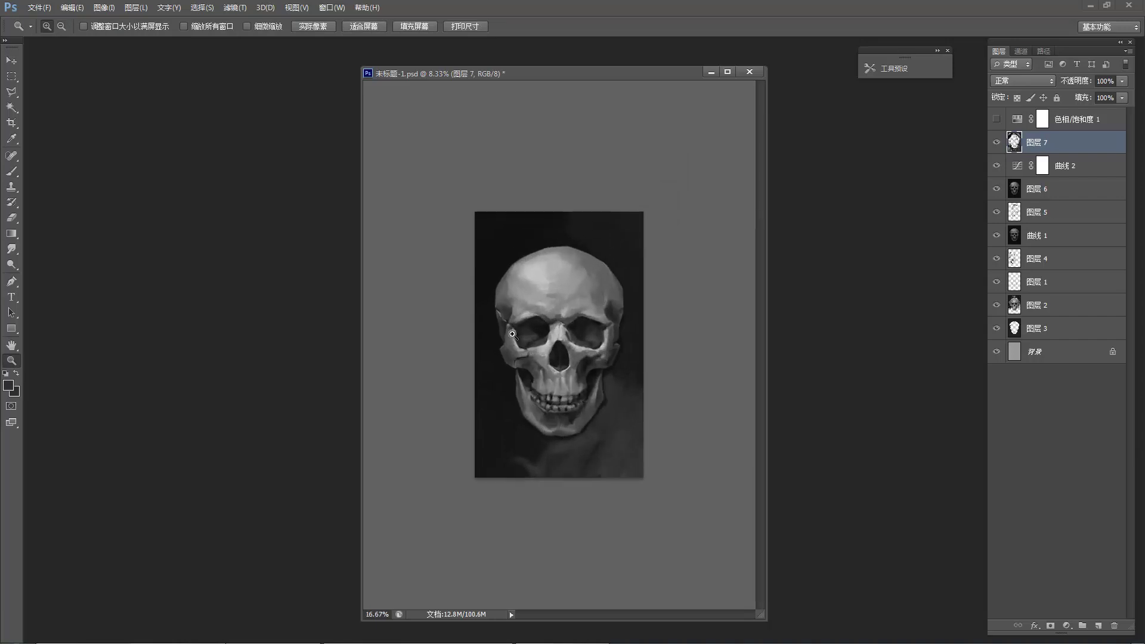
left_click(658, 441)
key("b")
key("bracketleft")
key("bracketleft")
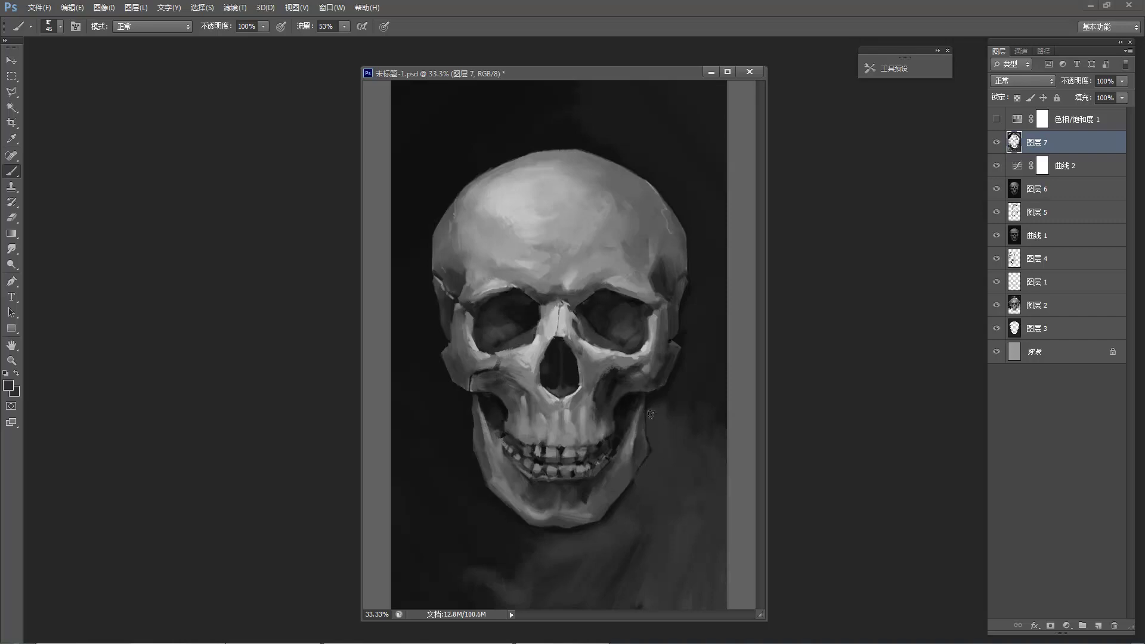
Try blending sampled dark tones into the lower-left background around the jaw with a size 70 brush.
key("z")
key("b")
left_click(462, 541, "alt")
left_click(513, 585, "alt")
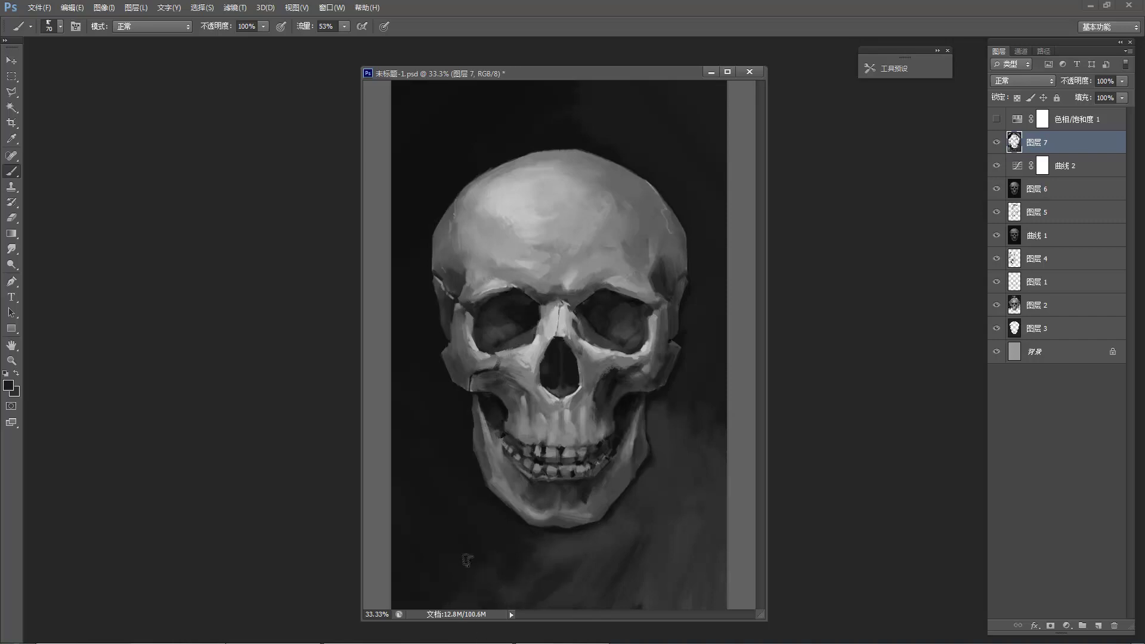
key("z")
left_click(682, 468, "alt")
left_click(683, 463, "alt")
left_click(683, 463, "alt")
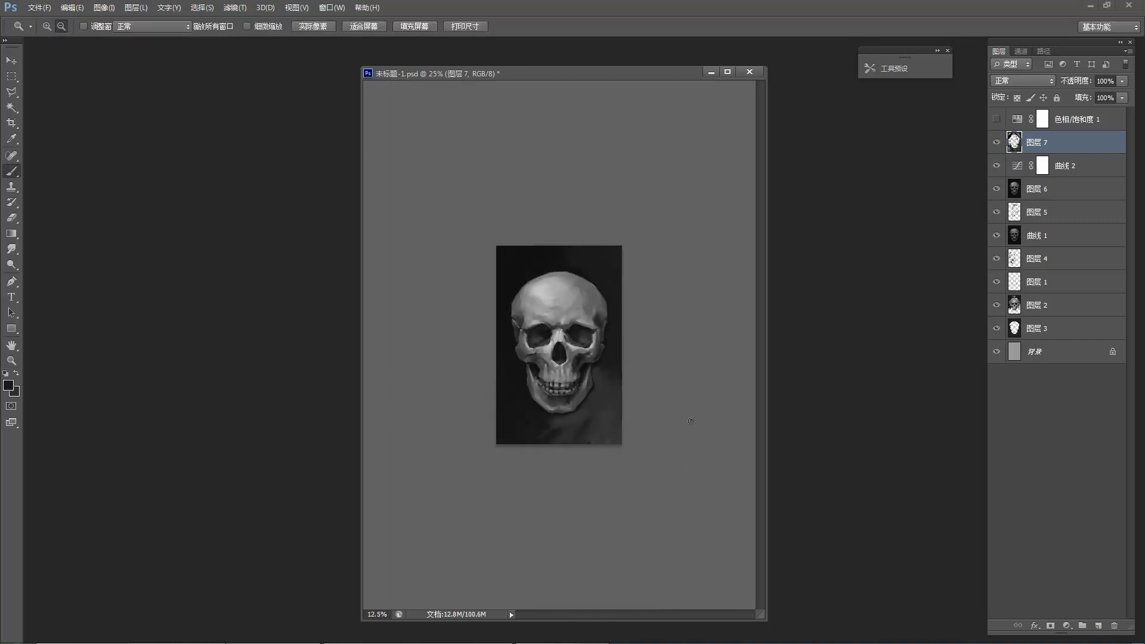
left_click(596, 284)
left_click(557, 406)
left_click(556, 406)
key("b")
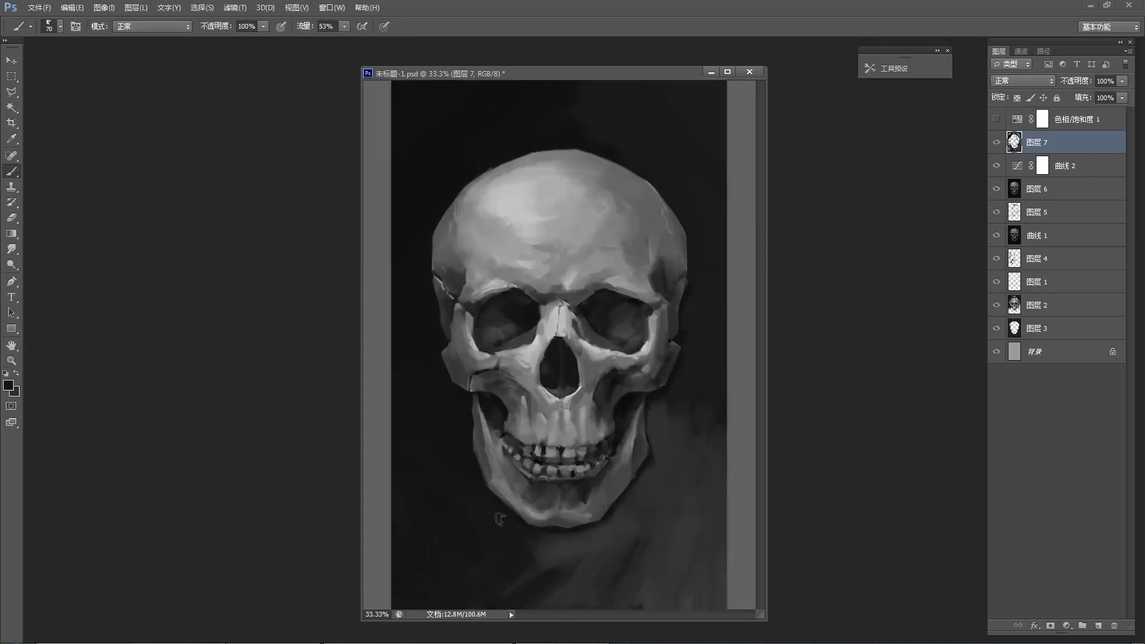
Try softening the background directly under the chin with a sampled grey and a size 40 brush.
left_click(559, 537, "alt")
key("z")
left_click(573, 537)
key("b")
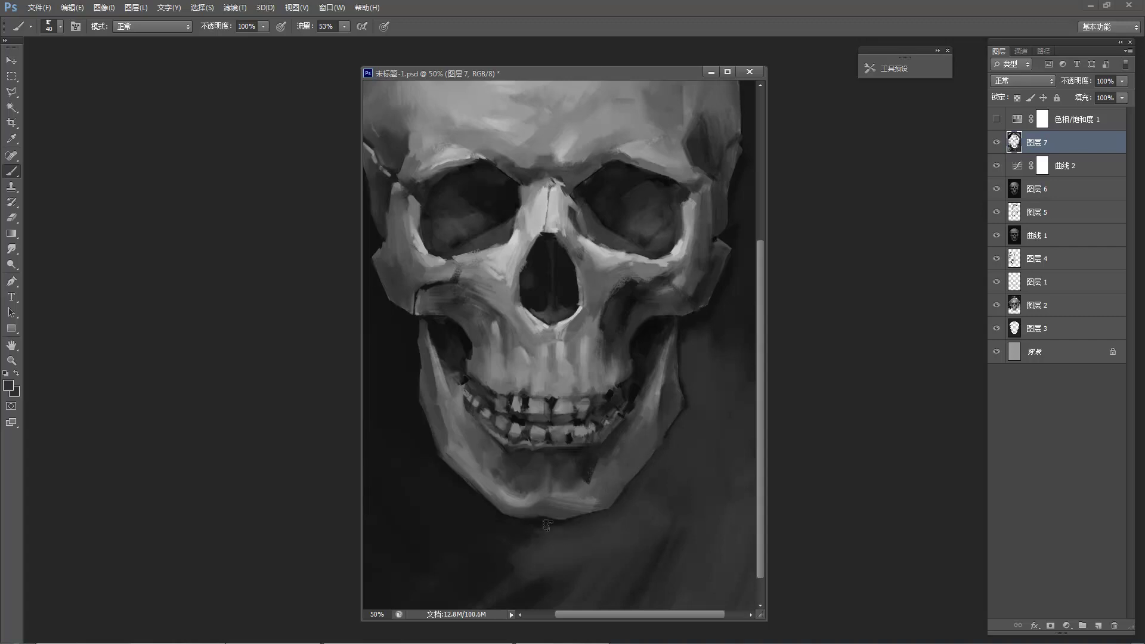
scroll(586, 521, "down", 4)
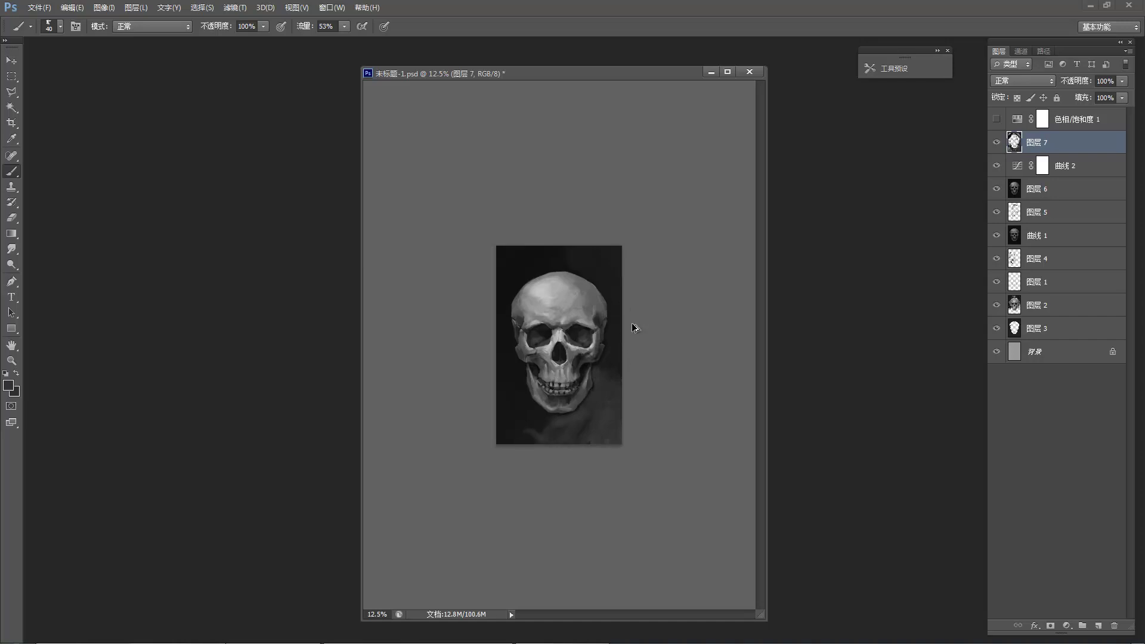
Undo the grey background strokes around the jaw and sample the dark background tone again.
key("ctrl+alt+z")
key("ctrl+alt+z")
key("ctrl+alt+z")
key("z")
key("b")
left_click(619, 304, "alt")
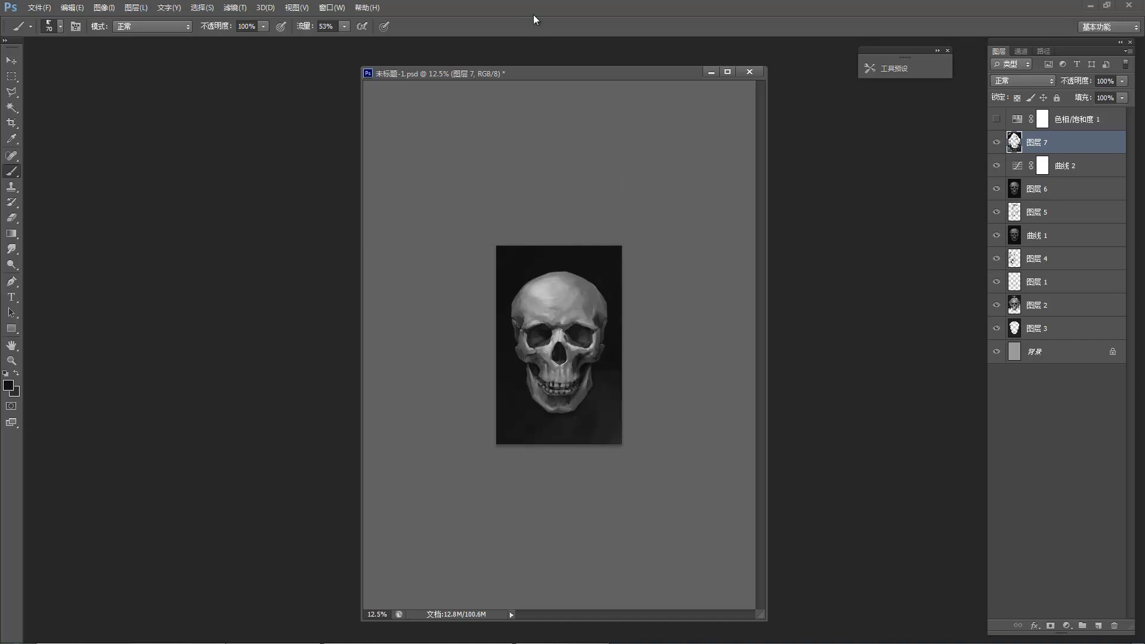
Even out the dark background around the lower jaw with a size 70 brush.
key("z")
left_click(522, 304)
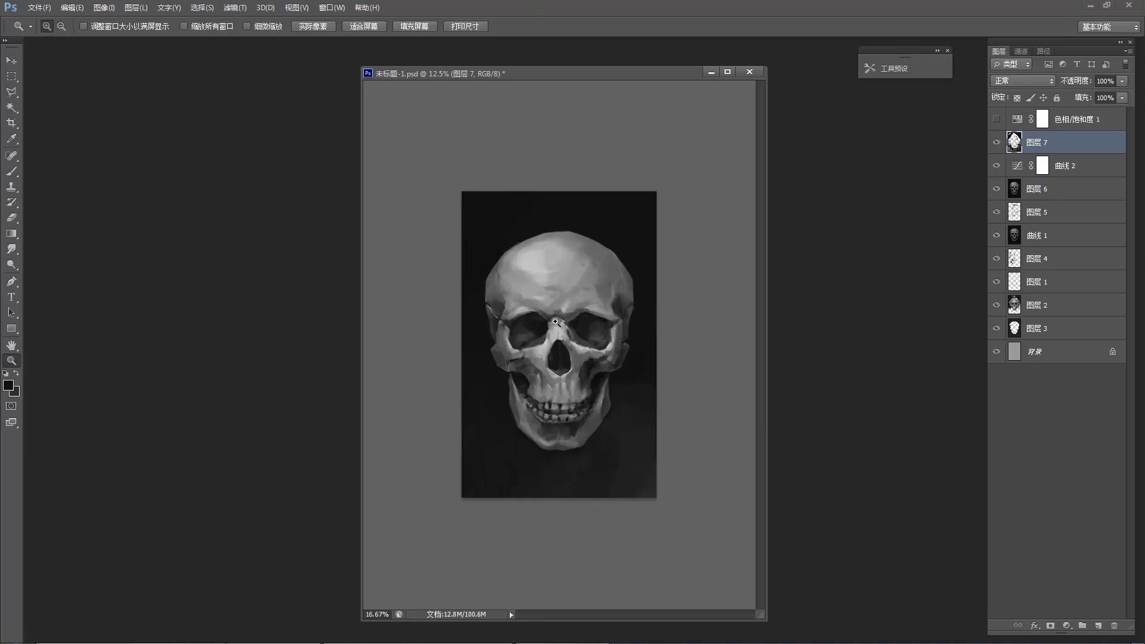
key("b")
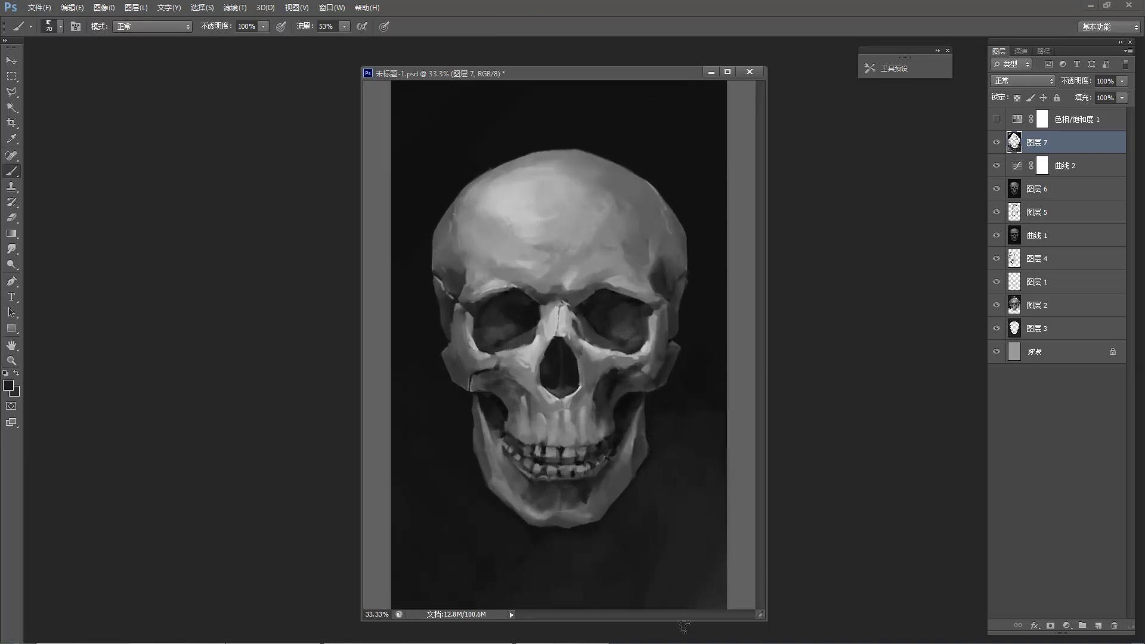
key("ctrl+minus")
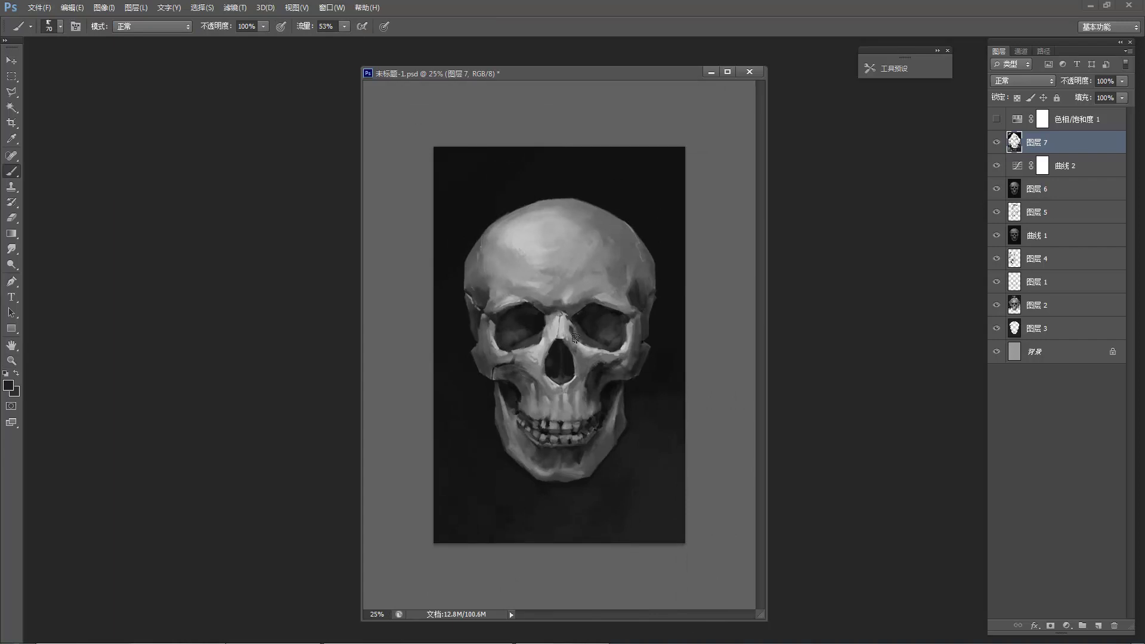
Refine the right eye socket with a sampled dark tone and the brush reduced to size 50.
key("z")
left_click(607, 319)
left_click(607, 319)
key("b")
left_click(651, 299, "alt")
key("bracketleft")
key("bracketleft")
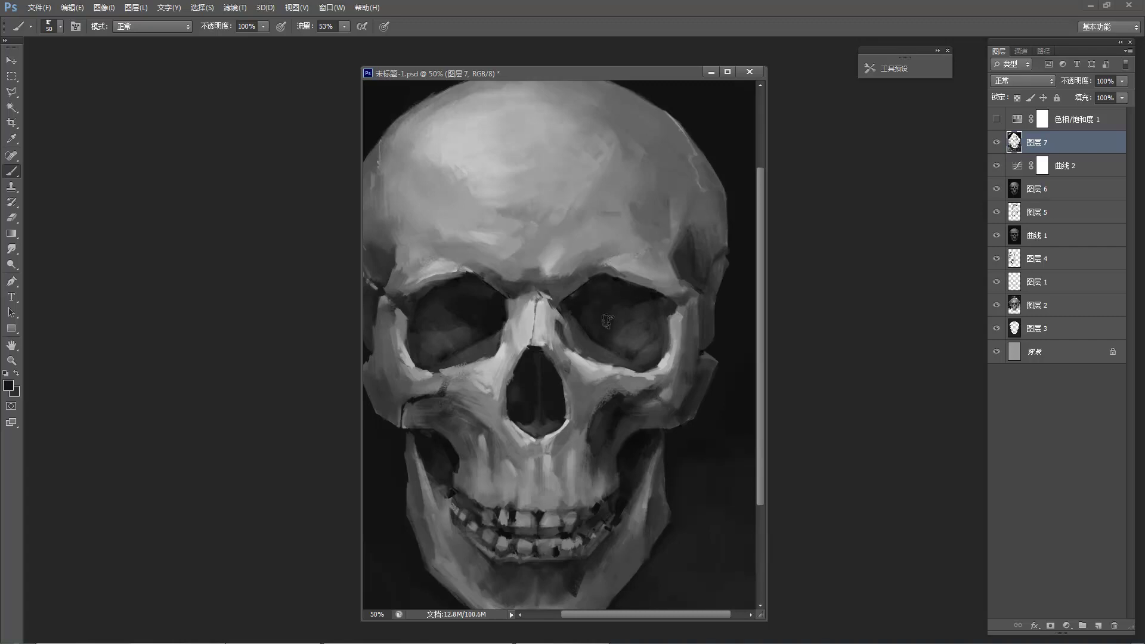
key("z")
left_click(626, 298, "alt")
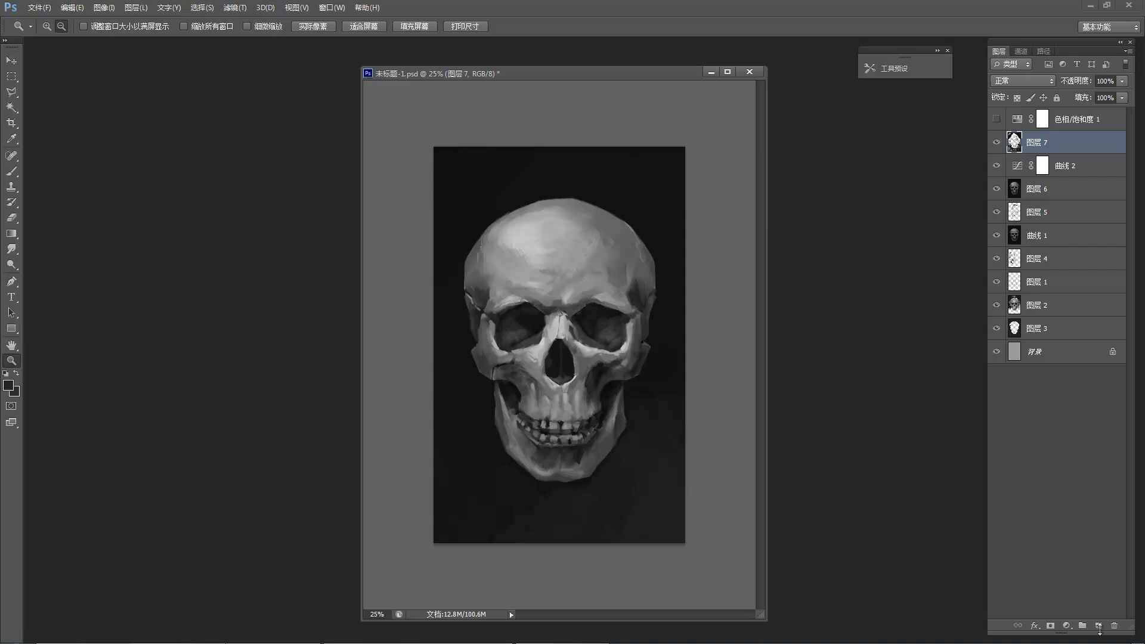
left_click(565, 634)
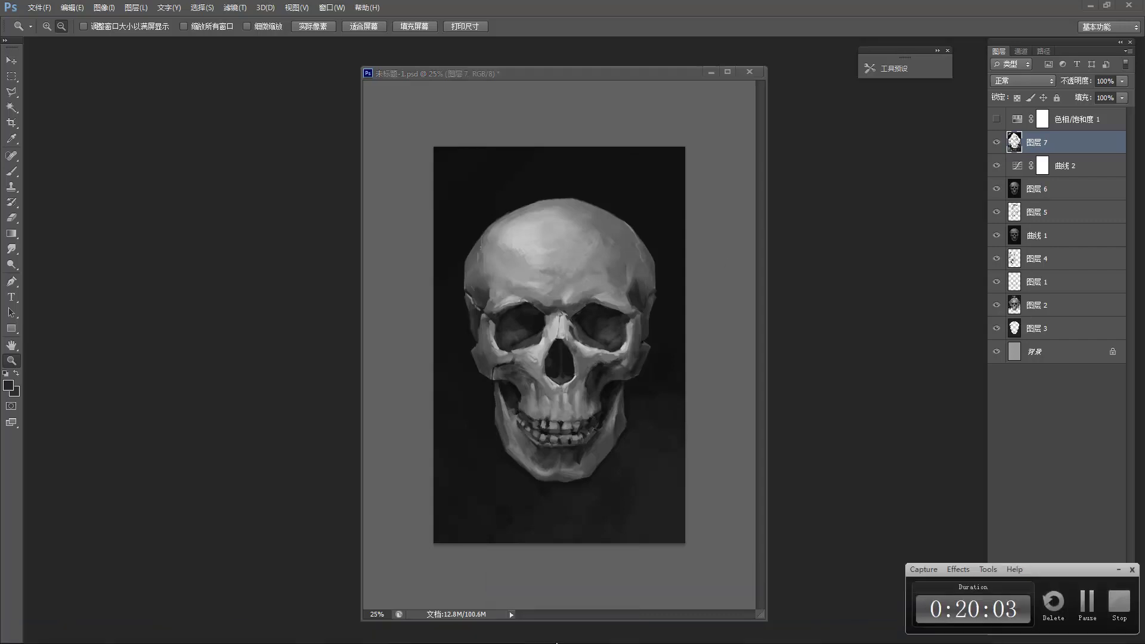
left_click(1120, 570)
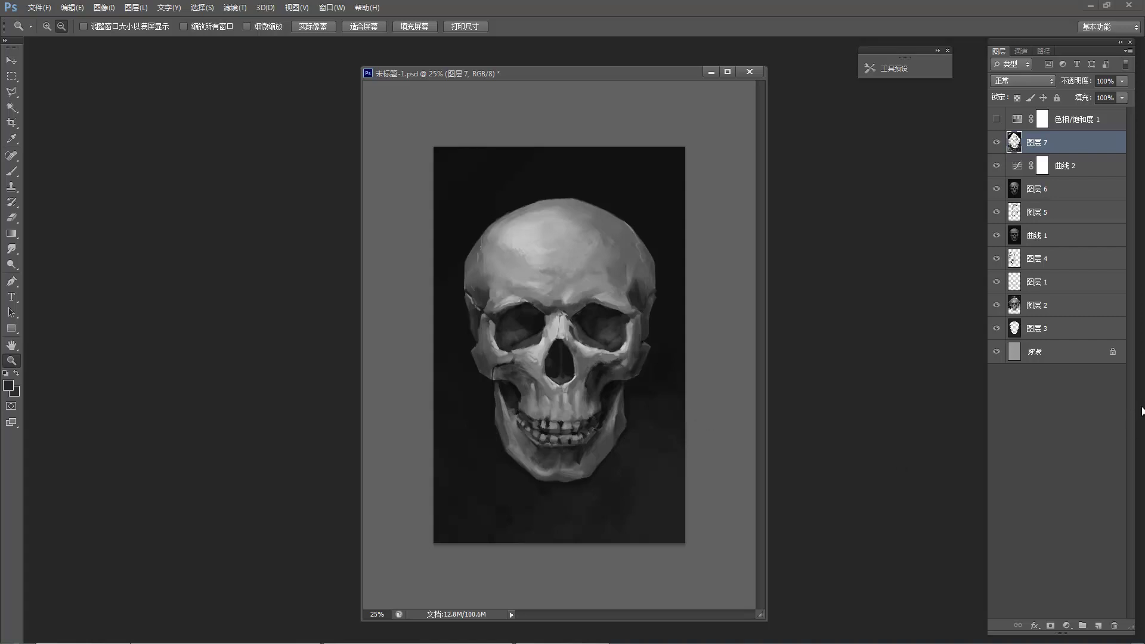
Refine the left cheekbone, eye socket and nose edges with sampled tones, reducing the brush to size 15.
left_click(511, 358)
key("b")
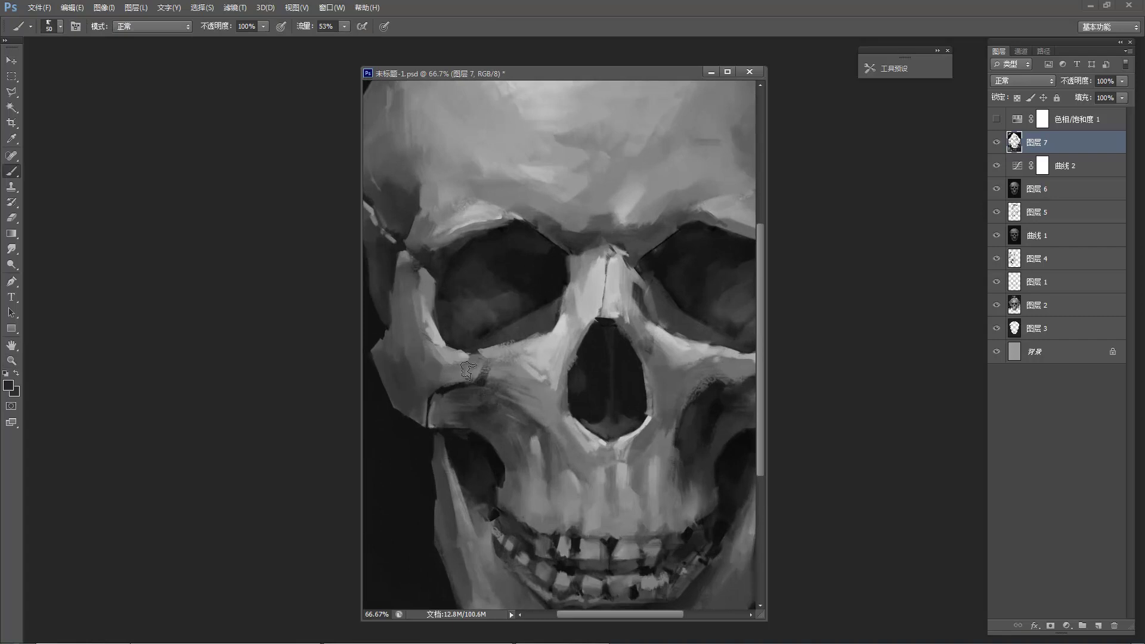
left_click(476, 364, "alt")
left_click(569, 250, "alt")
left_click_drag(545, 253, 553, 257)
key("ctrl+z")
left_click(599, 345, "alt")
left_click(488, 455, "alt")
left_click(590, 346, "alt")
left_click(590, 346, "alt")
left_click(591, 346, "alt")
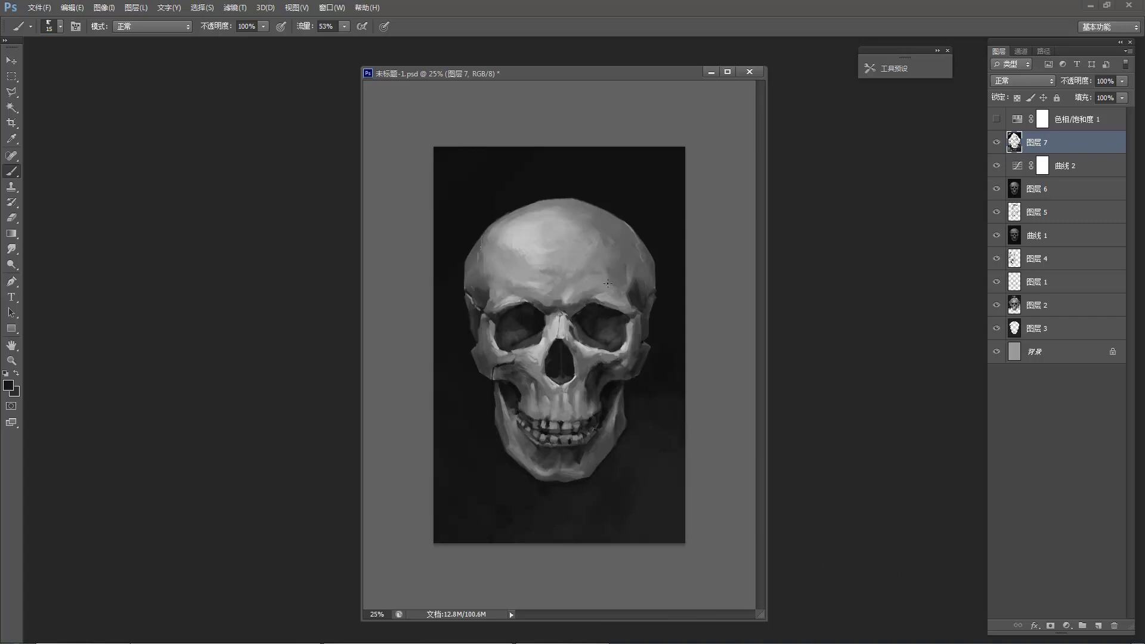
Compare the painting with the hue/saturation layer shown and hidden, and view the finished skull in full-screen mode.
left_click(996, 119)
left_click(997, 120)
key("z")
key("ctrl+plus")
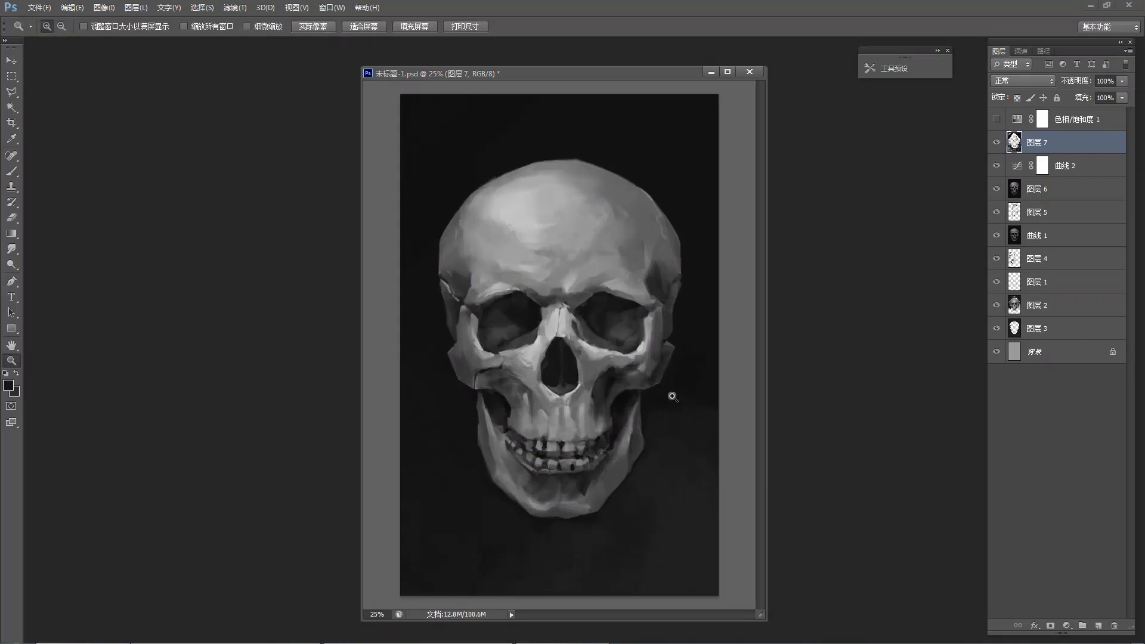
key("f")
mouse_move(652, 447)
left_mouse_down()
mouse_move(651, 423)
mouse_move(648, 445)
left_mouse_up()
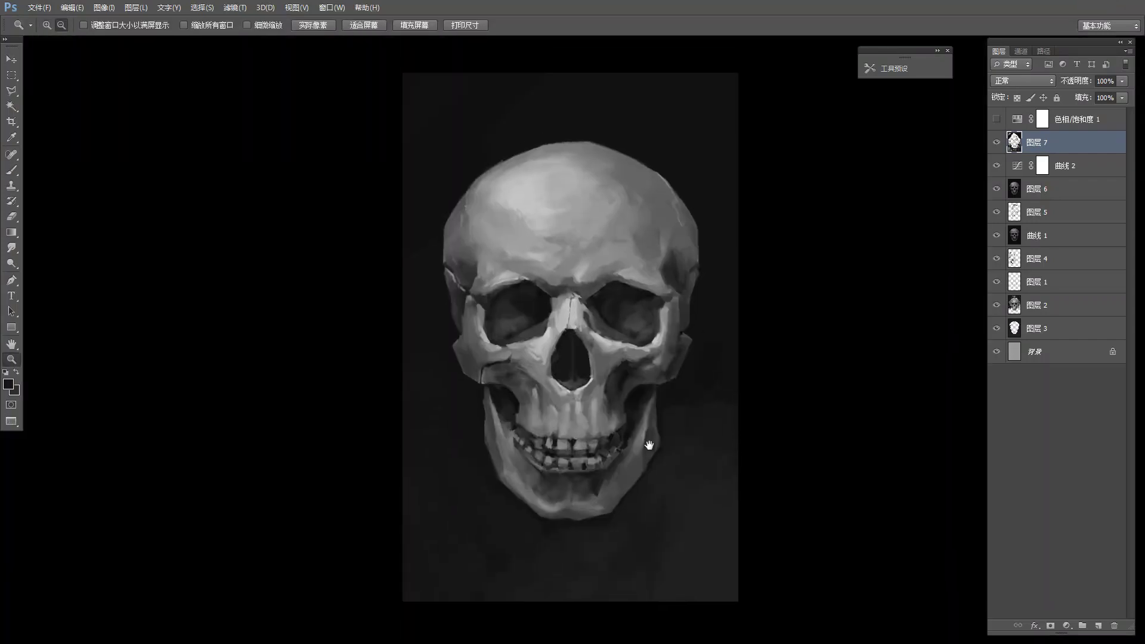
key("f")
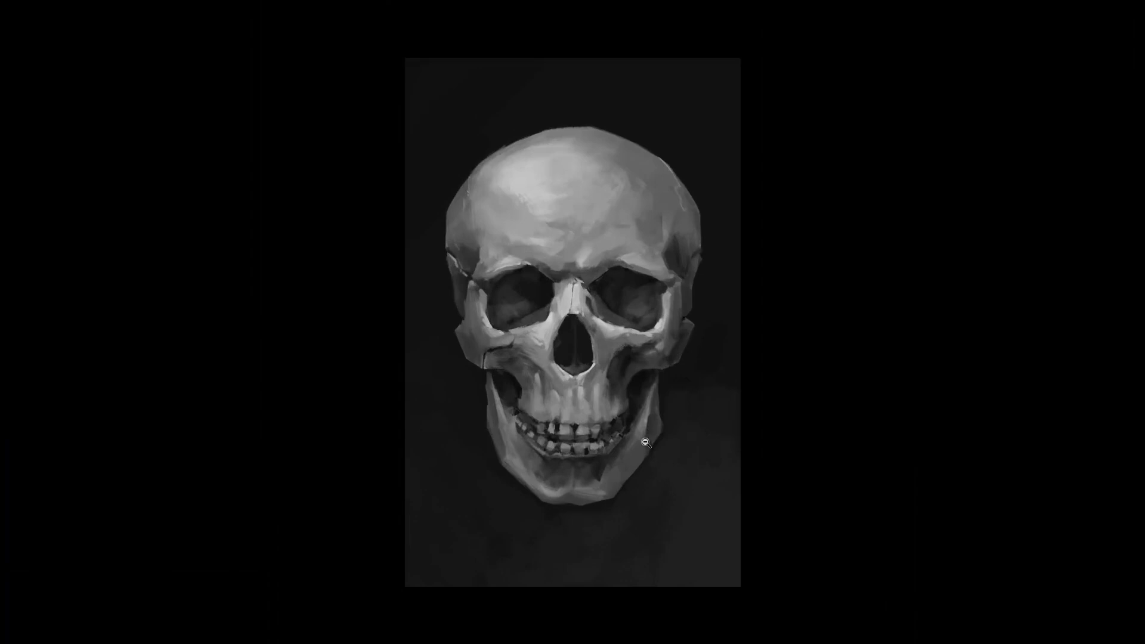